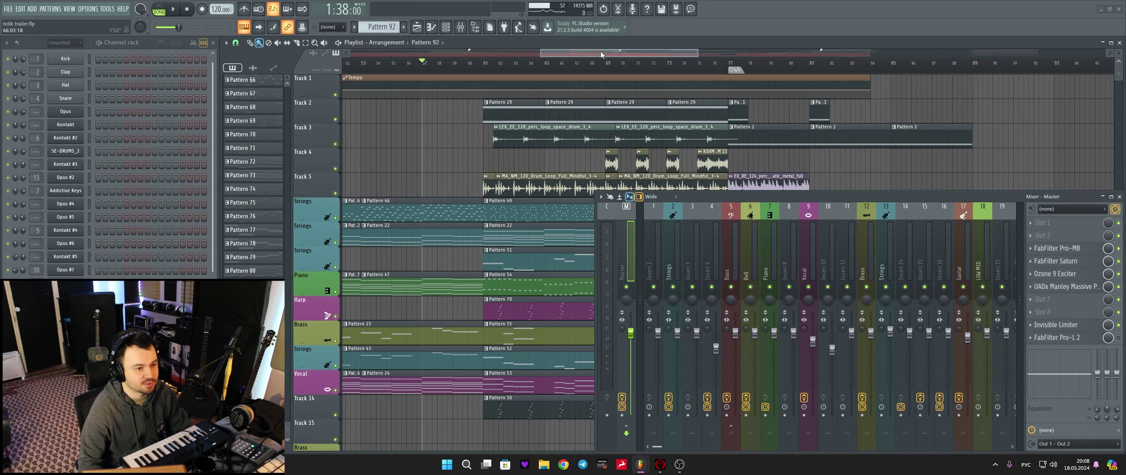
# Play back the arrangement with the mixer hidden, stop it, and look through all tracks of the playlist
pyautogui.press('space')
pyautogui.press('F9')
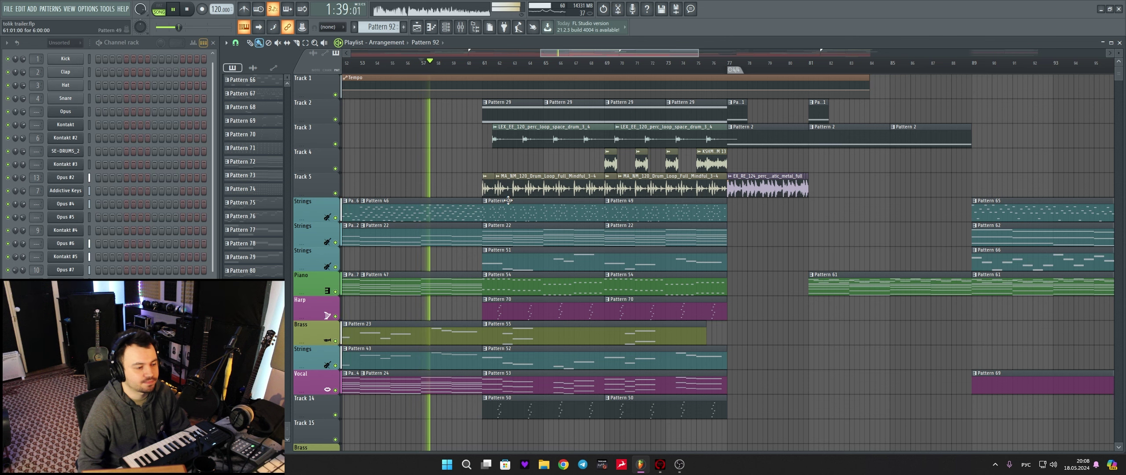
pyautogui.scroll(-1, 553, 72)
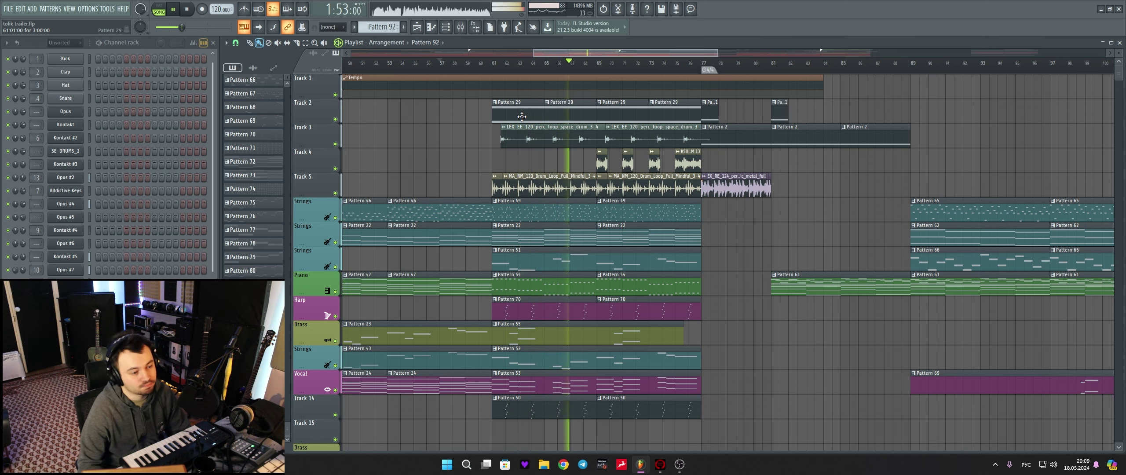
pyautogui.press('space')
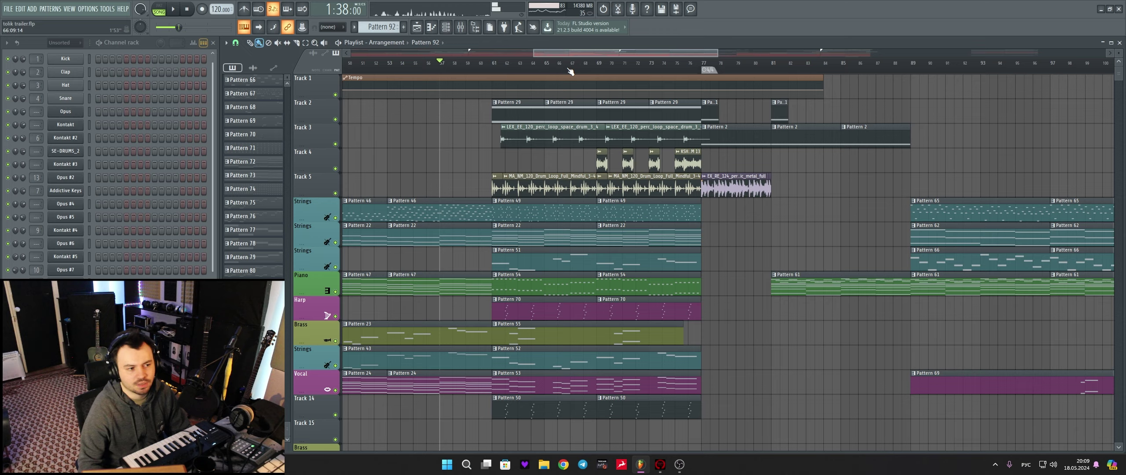
pyautogui.scroll(-6, 570, 71)
pyautogui.scroll(-5, 522, 134)
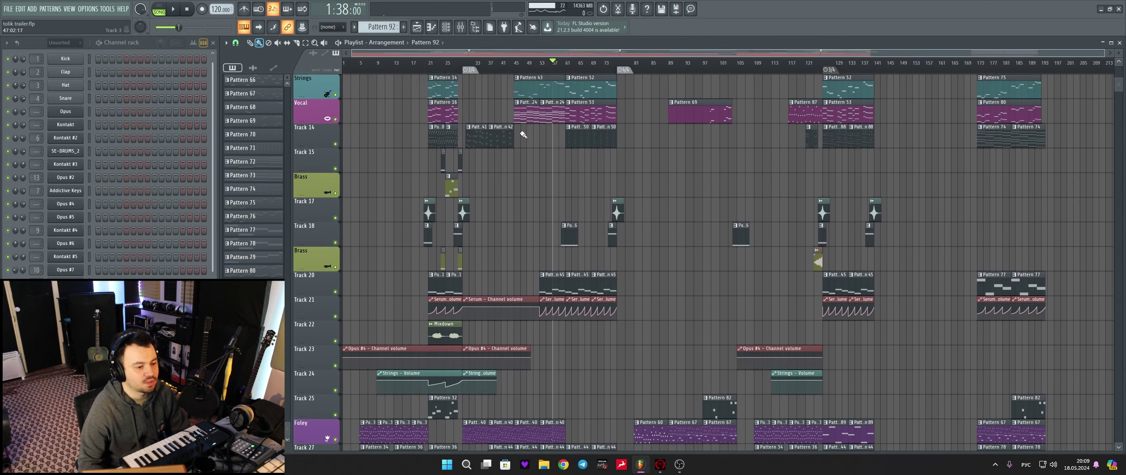
pyautogui.scroll(-6, 523, 134)
pyautogui.scroll(6, 524, 136)
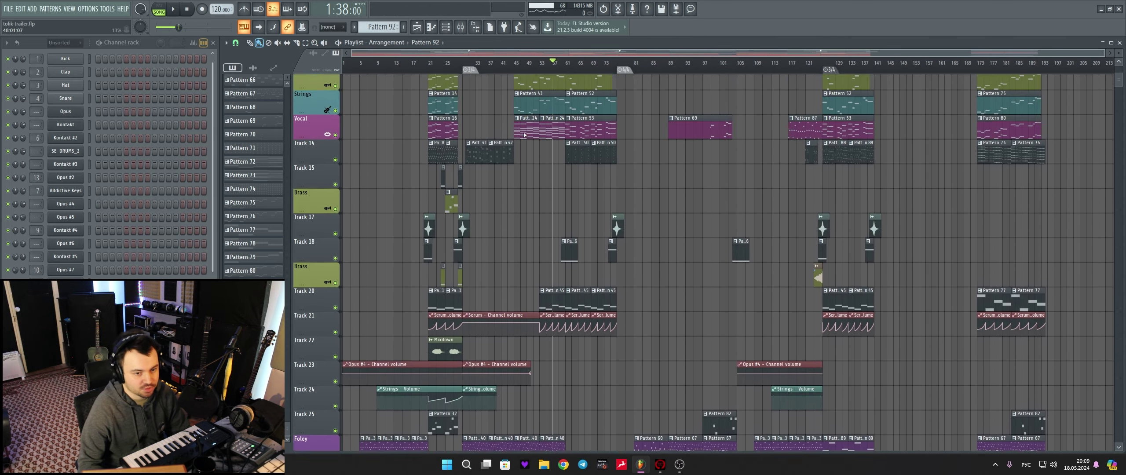
pyautogui.scroll(8, 524, 134)
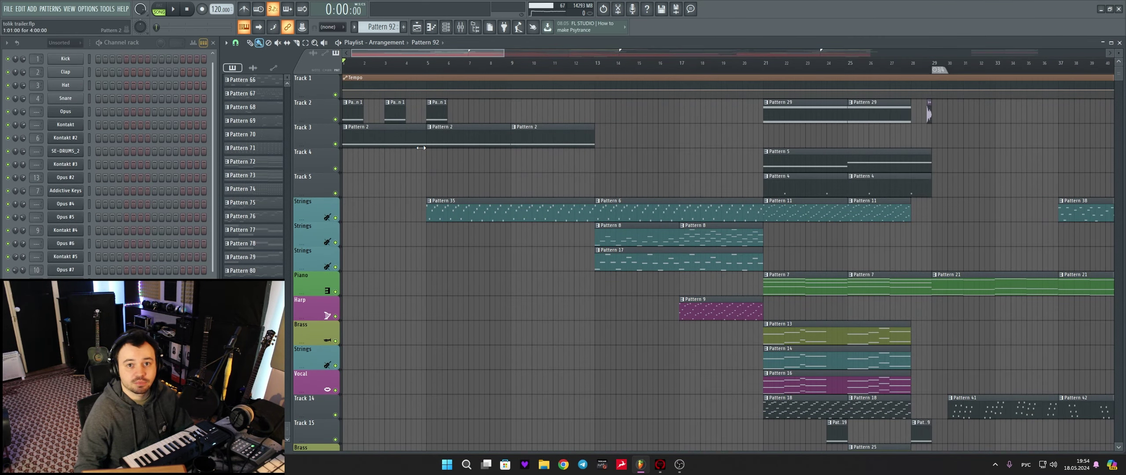
# Load FabFilter Pro-Q 3 into the first effect slot of mixer track Insert 1 and place its window over the playlist
pyautogui.click(460, 27)
pyautogui.click(654, 235)
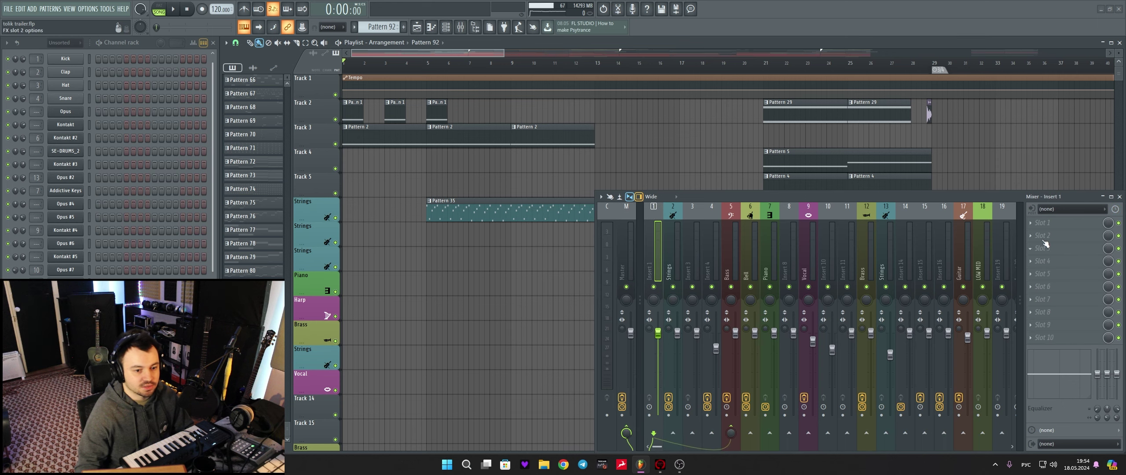
pyautogui.click(1046, 222)
pyautogui.click(577, 403)
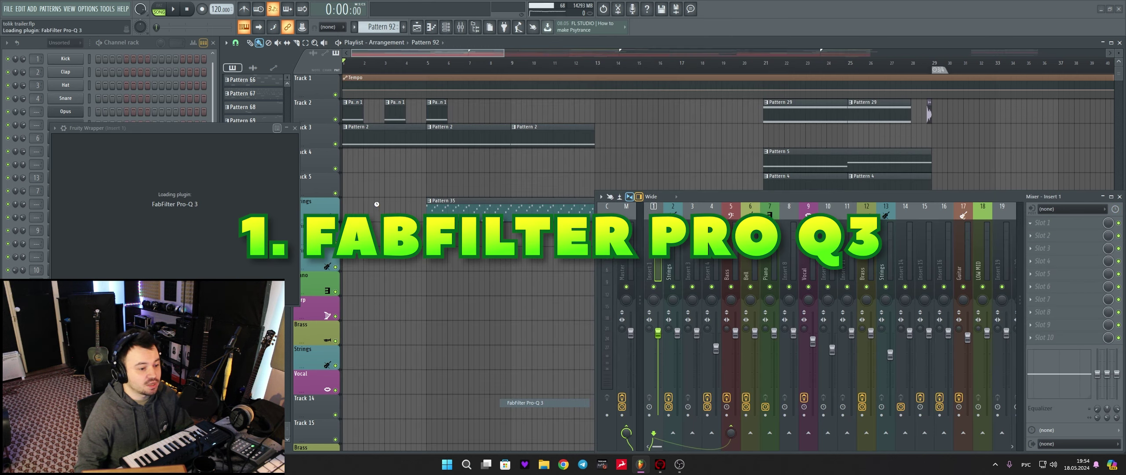
pyautogui.moveTo(265, 127); pyautogui.dragTo(388, 109)
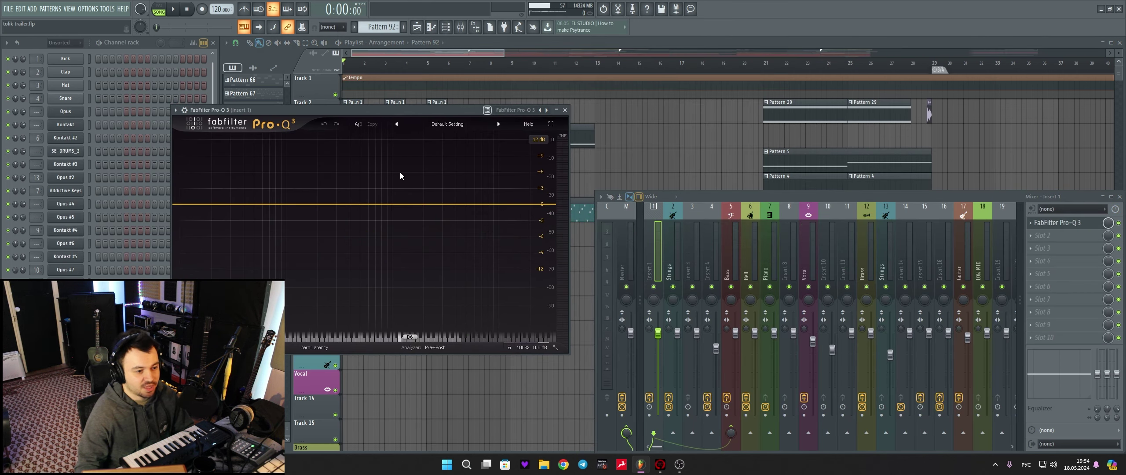
# Add a low-cut band at about 30 Hz and a high-cut band in the treble range of the EQ
pyautogui.doubleClick(189, 204)
pyautogui.moveTo(189, 204); pyautogui.dragTo(231, 204)
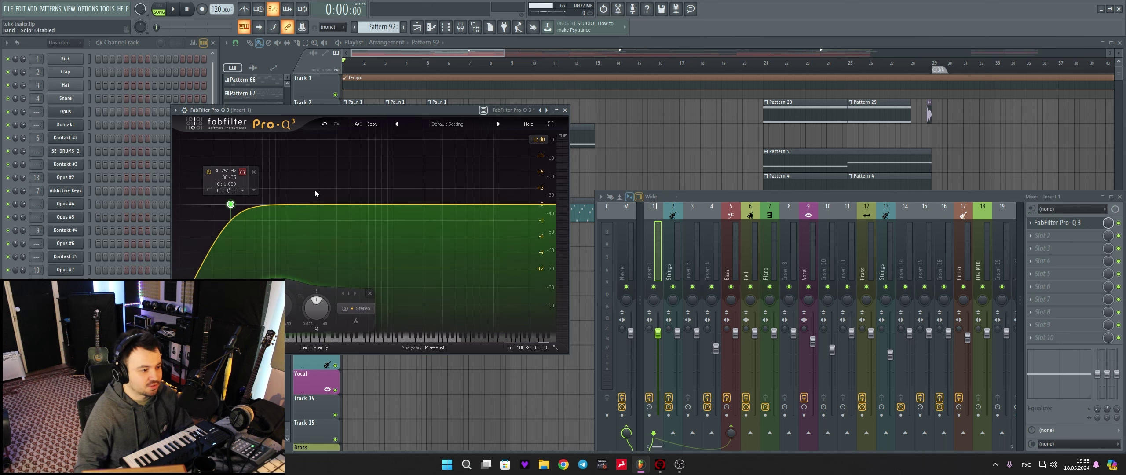
pyautogui.doubleClick(543, 205)
pyautogui.moveTo(542, 205); pyautogui.dragTo(466, 211)
# Add a bell band at about 121 Hz with a gain of about -1.88 dB and a Q of about 1.77
pyautogui.moveTo(290, 204)
pyautogui.mouseDown()
pyautogui.moveTo(290, 183)
pyautogui.moveTo(294, 214)
pyautogui.mouseUp()
pyautogui.scroll(4, 290, 183)
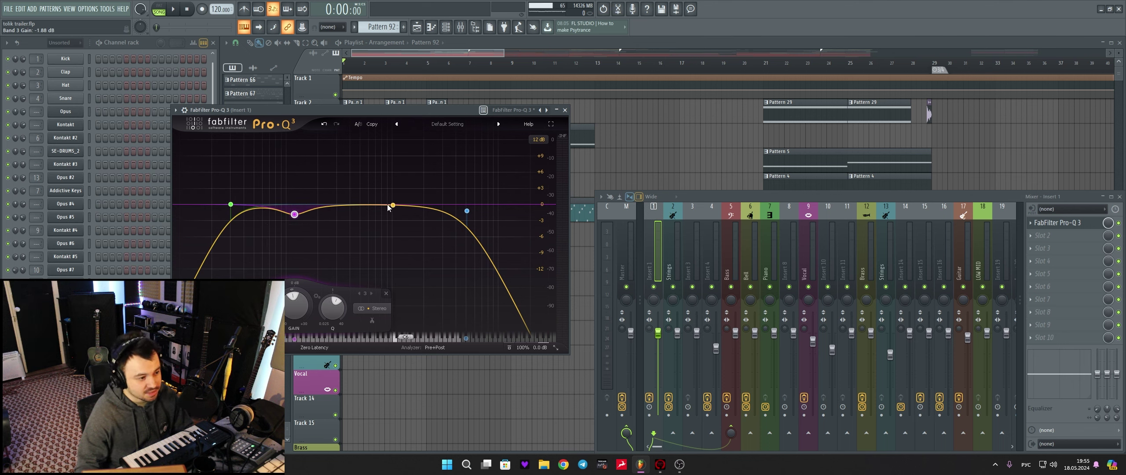
# Try a dynamic bell band at about 409 Hz that dips downward, with a Q of about 2.05
pyautogui.rightClick(350, 205)
pyautogui.click(398, 220)
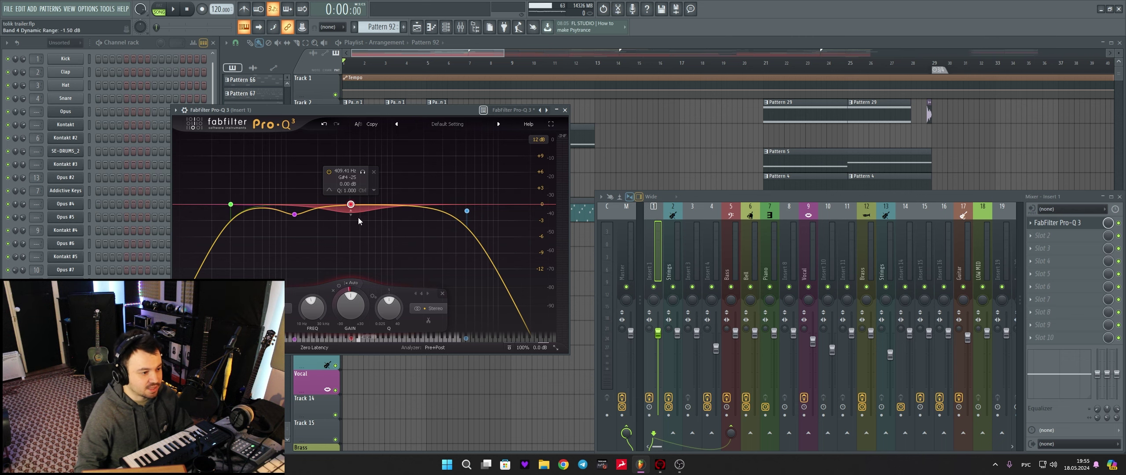
pyautogui.scroll(5, 356, 222)
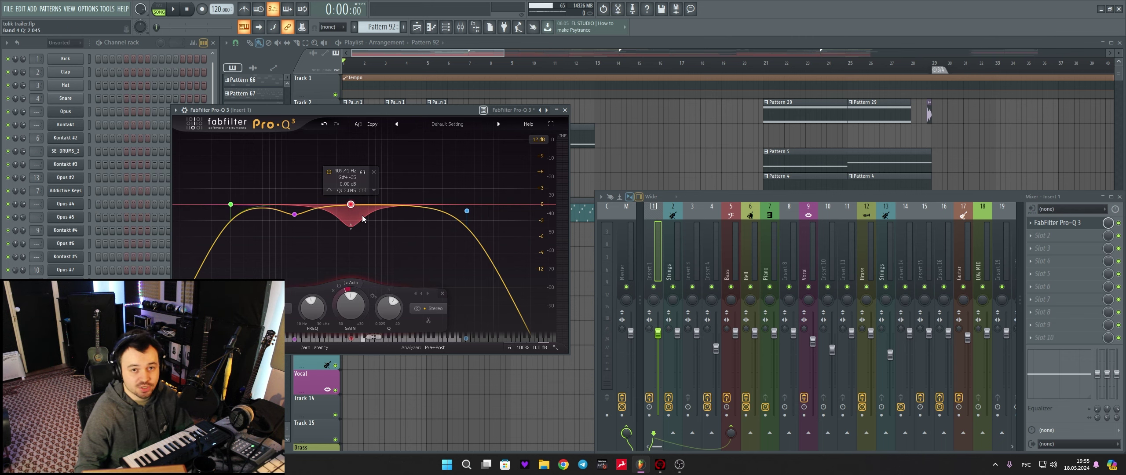
pyautogui.moveTo(355, 226); pyautogui.dragTo(354, 230)
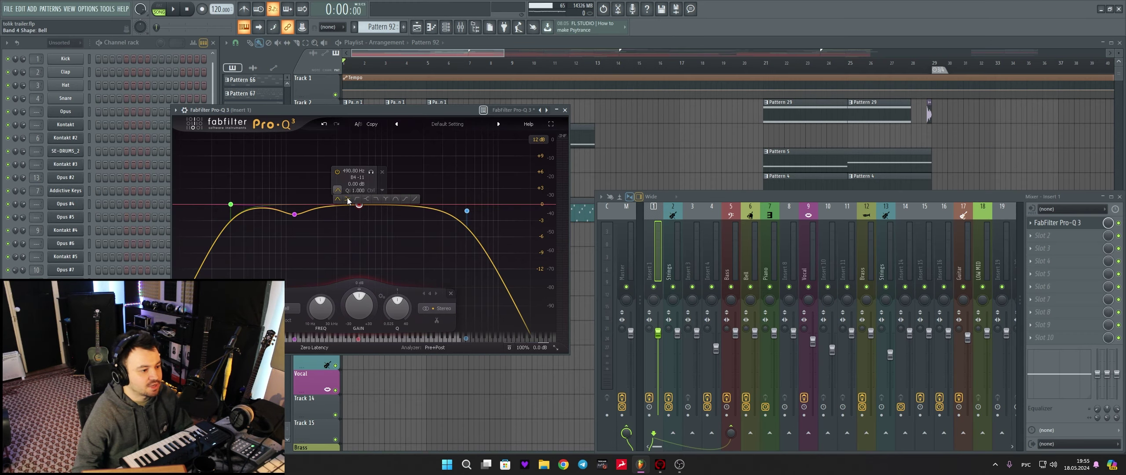
# Try Low Shelf and another filter shape on the fourth band near 490 Hz, and delete the band
pyautogui.click(345, 199)
pyautogui.moveTo(358, 204); pyautogui.dragTo(359, 197)
pyautogui.moveTo(337, 183)
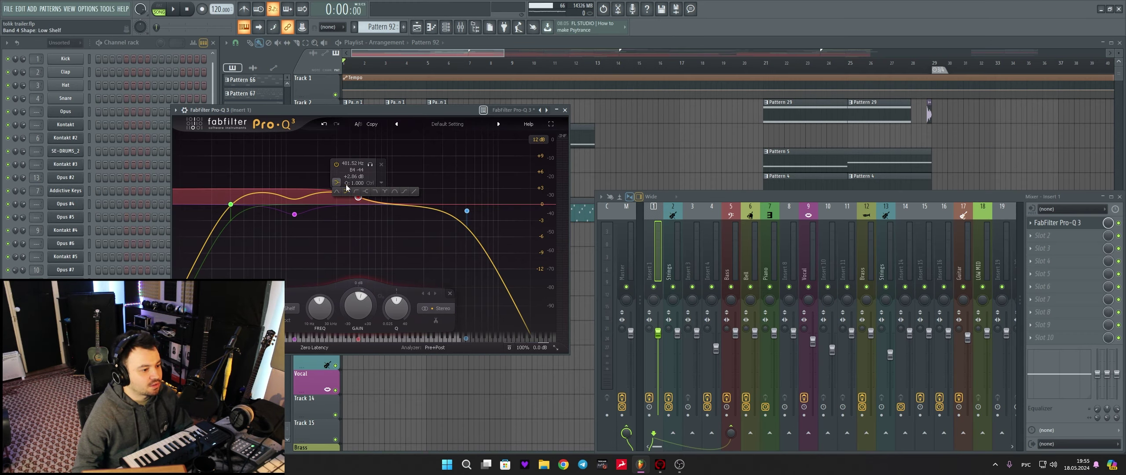
pyautogui.click(414, 194)
pyautogui.moveTo(360, 190); pyautogui.dragTo(364, 205)
pyautogui.click(385, 168)
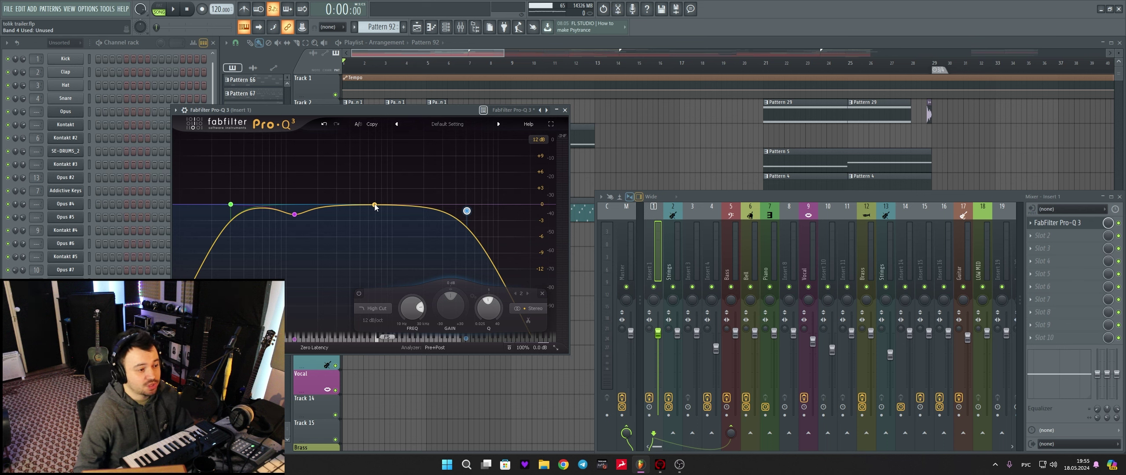
# Add a bell band in the mids, audition it in solo, and set it to about 666 Hz with +1.22 dB gain
pyautogui.click(368, 205)
pyautogui.moveTo(368, 204); pyautogui.dragTo(369, 189)
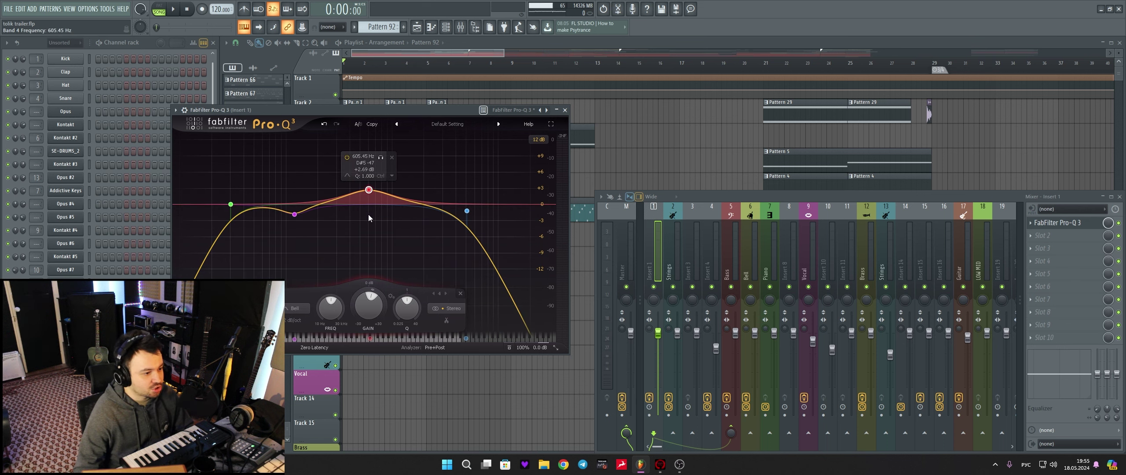
pyautogui.moveTo(380, 159)
pyautogui.mouseDown()
pyautogui.moveTo(405, 159)
pyautogui.moveTo(386, 161)
pyautogui.mouseUp()
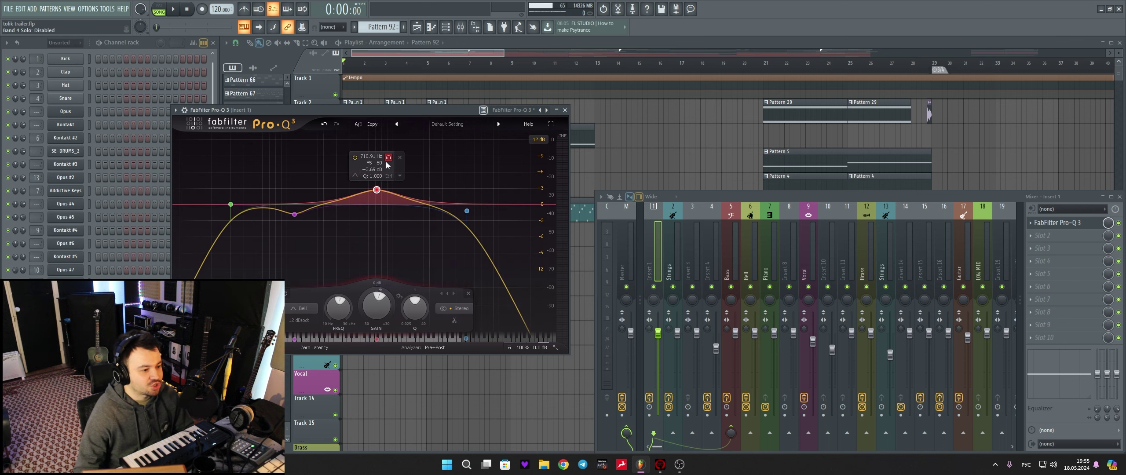
pyautogui.moveTo(377, 190); pyautogui.dragTo(374, 199)
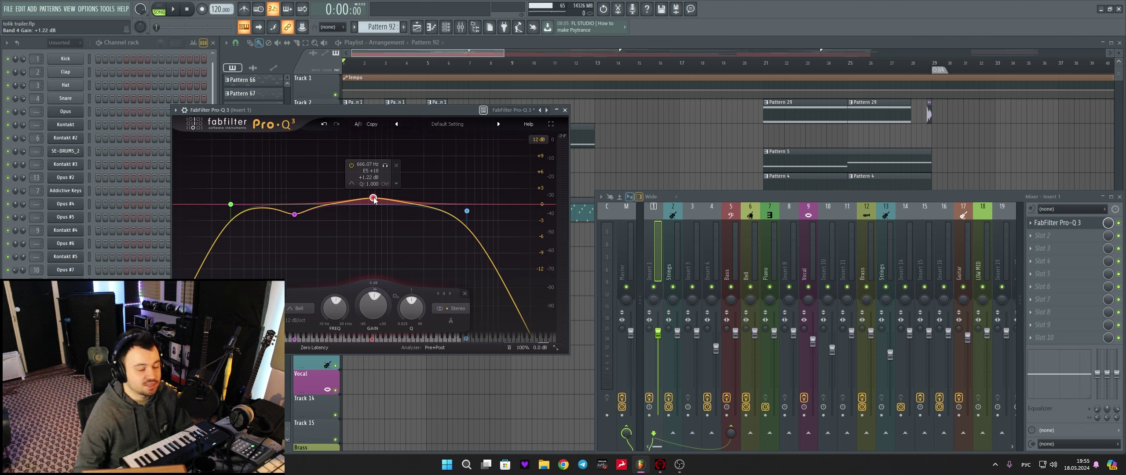
# Set the mid bell band to about 756 Hz with a gain of about +4.68 dB and a Q of about 2.94
pyautogui.moveTo(370, 299); pyautogui.dragTo(344, 314)
pyautogui.scroll(5, 344, 313)
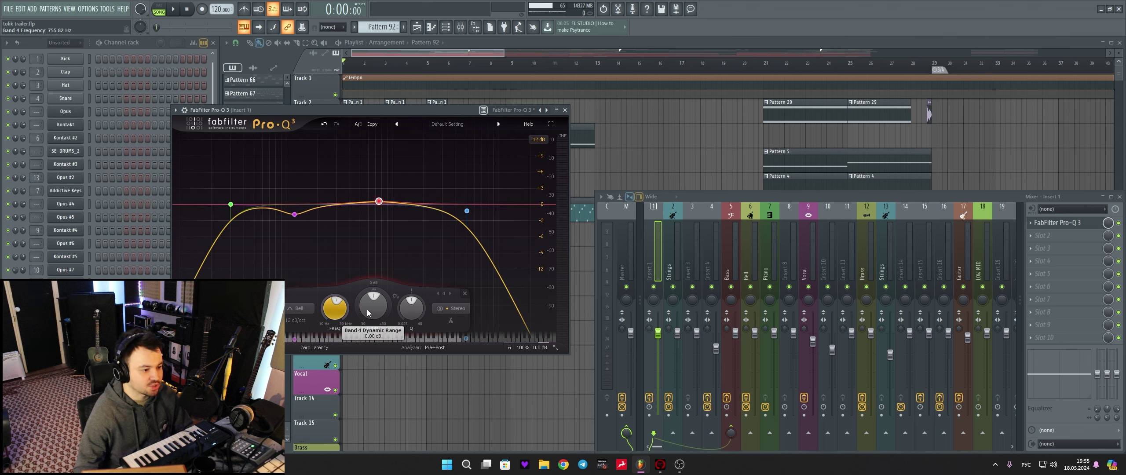
pyautogui.scroll(-5, 413, 311)
pyautogui.moveTo(378, 201); pyautogui.dragTo(378, 179)
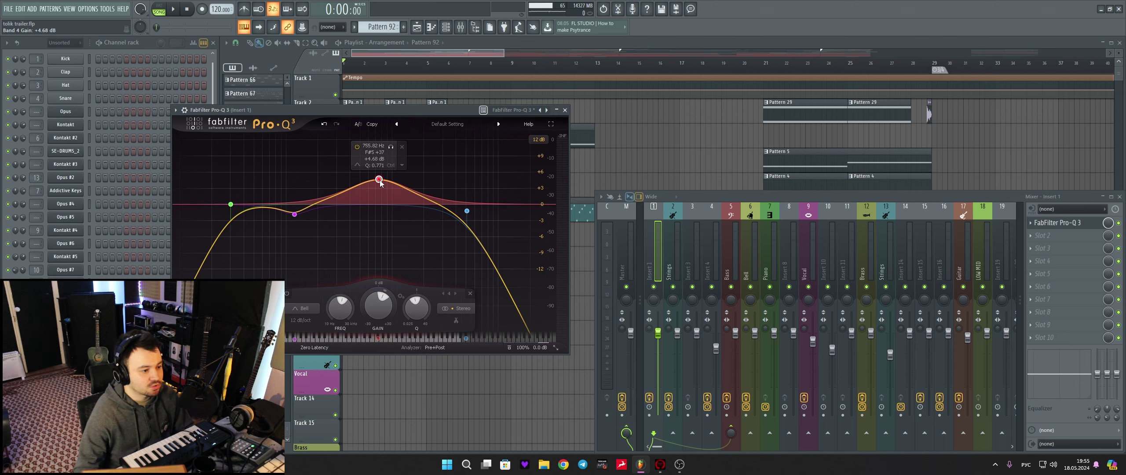
pyautogui.scroll(3, 416, 309)
pyautogui.scroll(6, 415, 309)
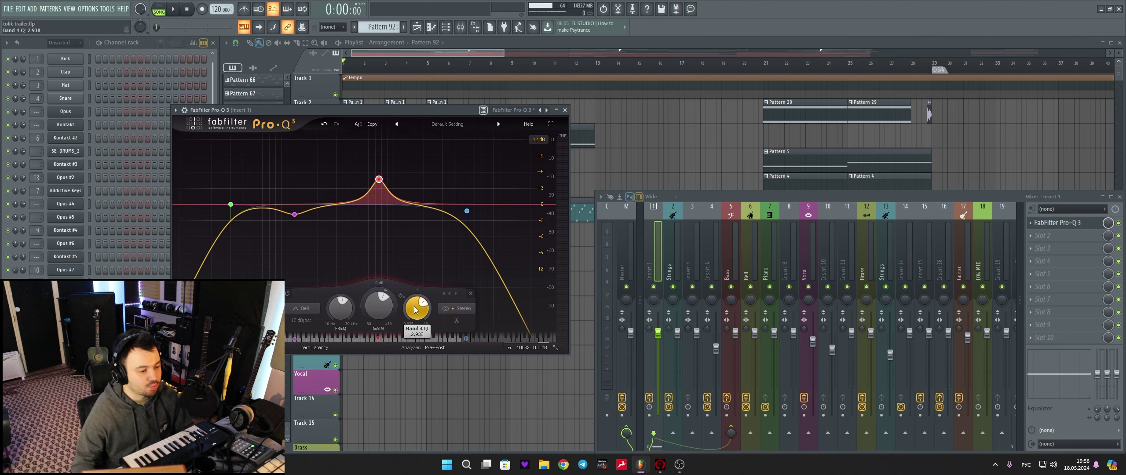
# View the stereo placement options of the mid bell band, and delete the band
pyautogui.click(460, 308)
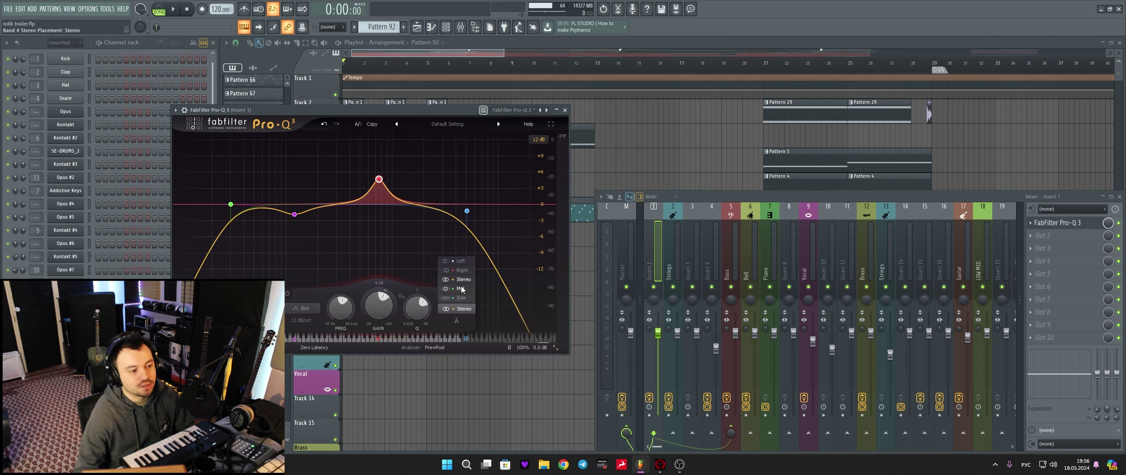
pyautogui.click(464, 308)
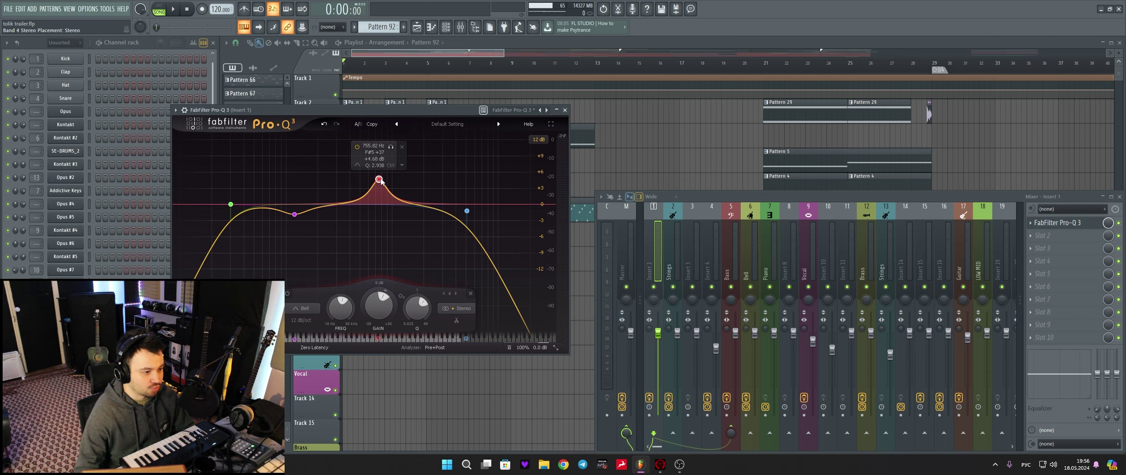
pyautogui.moveTo(378, 179); pyautogui.dragTo(382, 204)
pyautogui.click(405, 220)
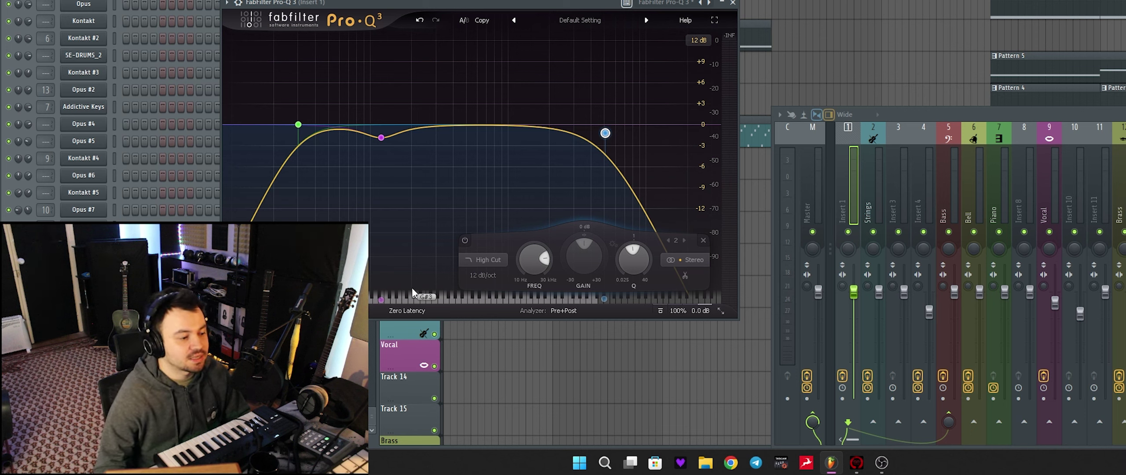
# Try the Natural Phase and Linear Phase processing modes of the equalizer
pyautogui.click(407, 309)
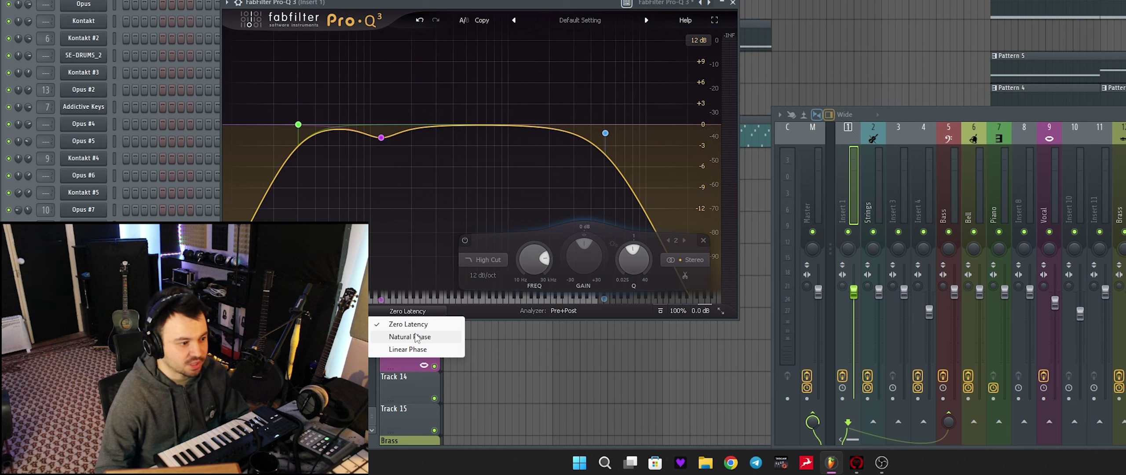
pyautogui.click(417, 337)
pyautogui.click(407, 310)
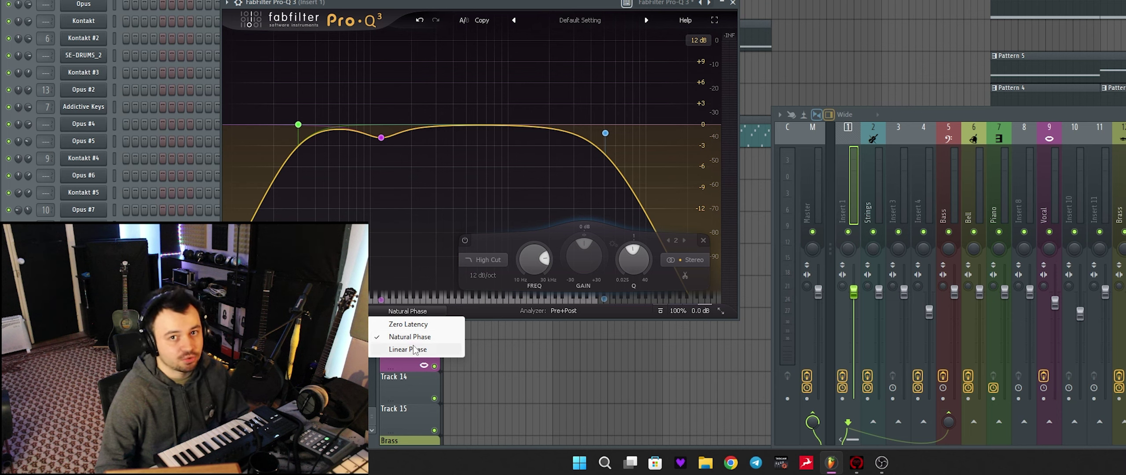
pyautogui.click(413, 349)
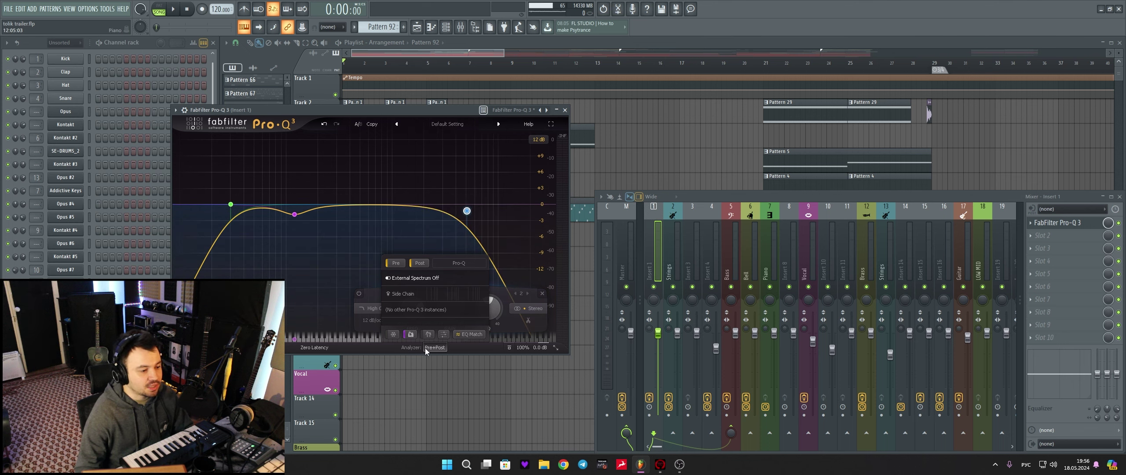
# Examine the analyzer's external spectrum and side chain options, and close them
pyautogui.moveTo(410, 304)
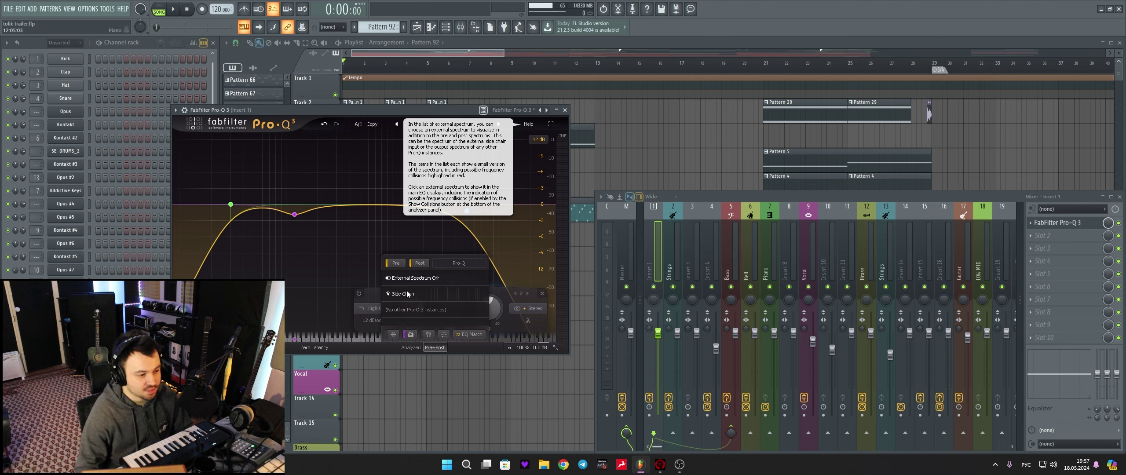
pyautogui.click(441, 347)
pyautogui.click(365, 249)
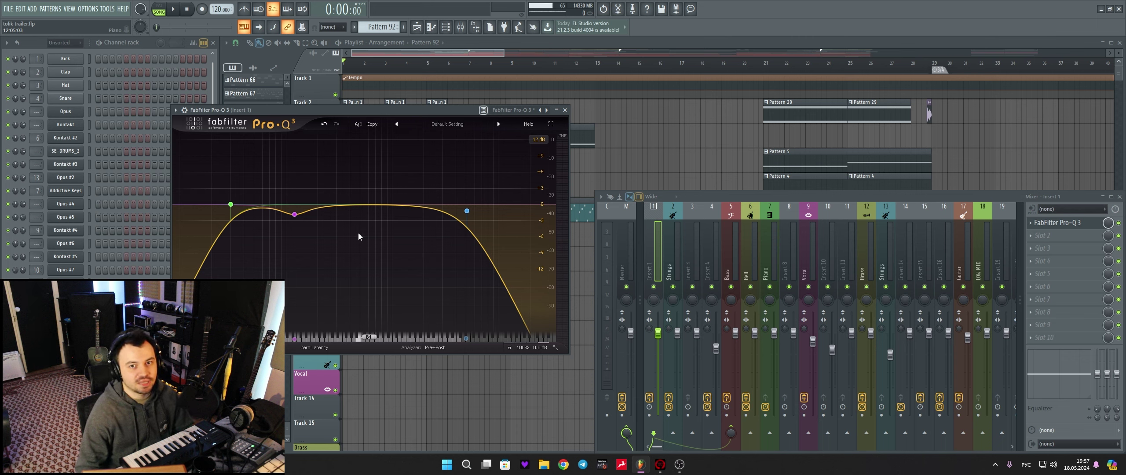
# Flatten the dip of the bell band near 121 Hz by bringing its gain close to 0 dB
pyautogui.moveTo(295, 216)
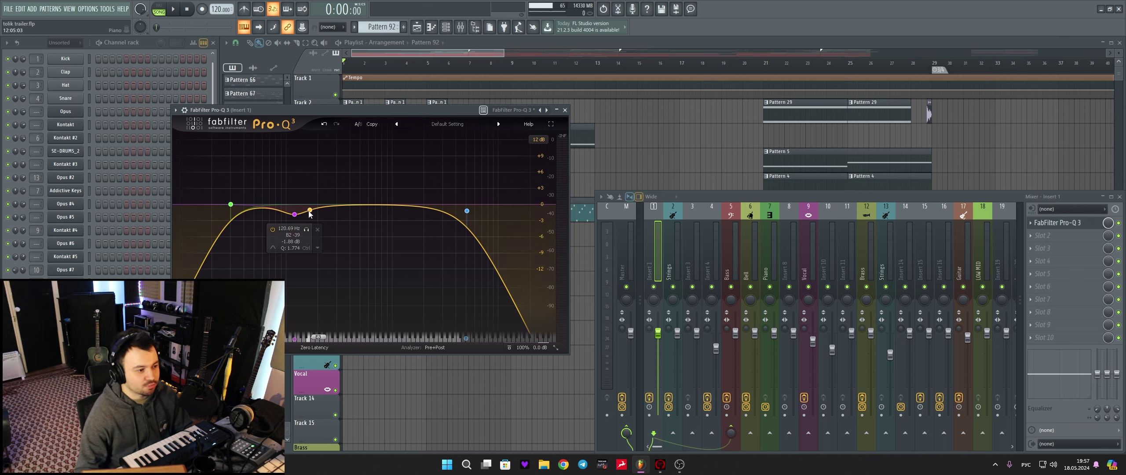
pyautogui.moveTo(295, 216); pyautogui.dragTo(295, 208)
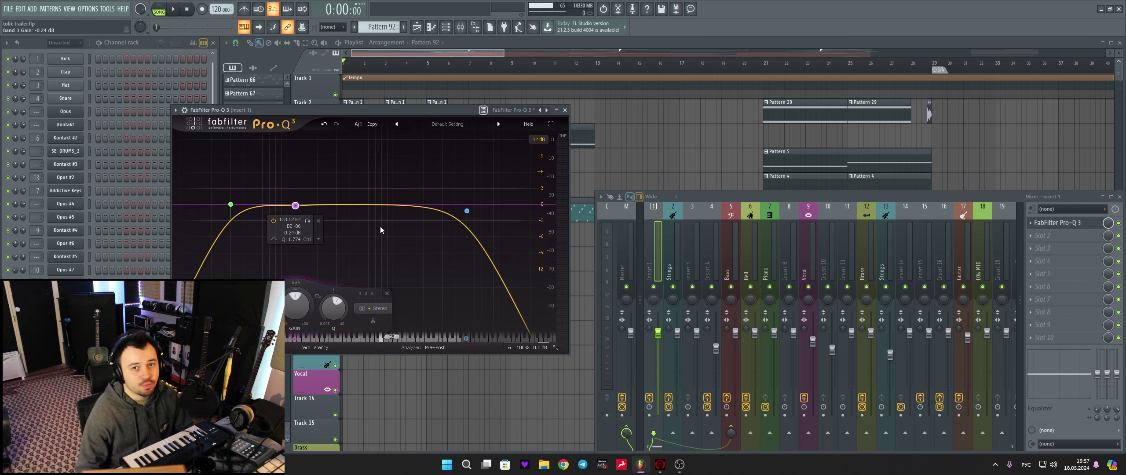
pyautogui.moveTo(297, 206); pyautogui.dragTo(296, 203)
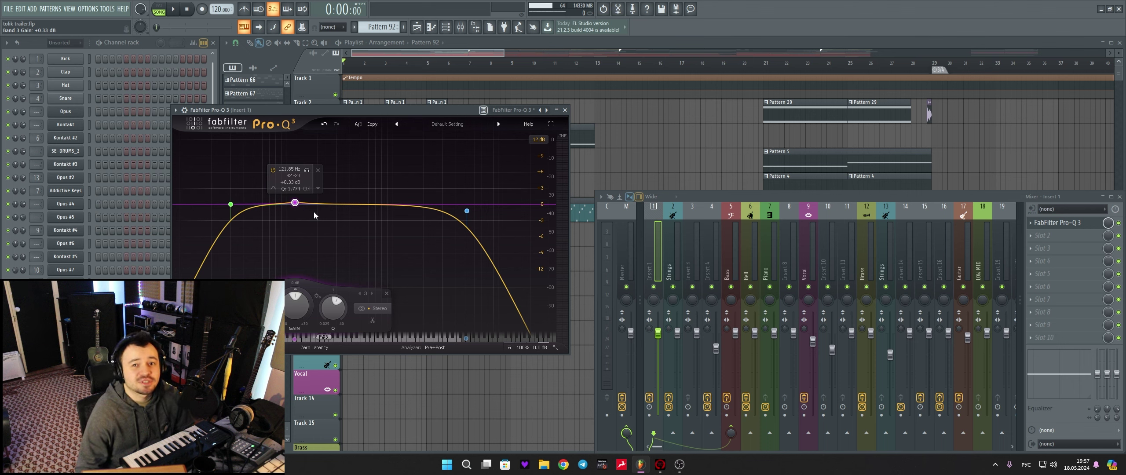
pyautogui.moveTo(295, 204); pyautogui.dragTo(296, 207)
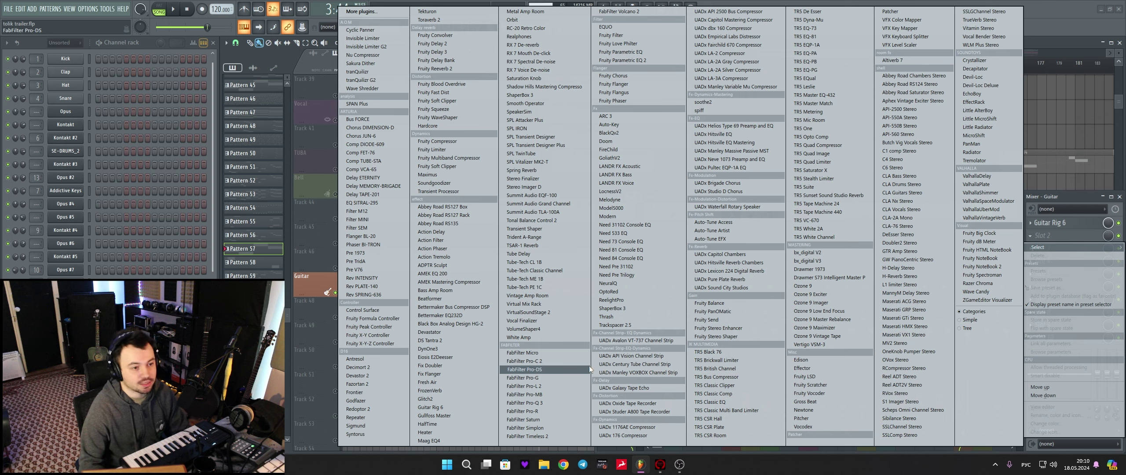
# Load the UADx Fairchild 670 Compressor onto the Guitar mixer track after Guitar Rig 6
pyautogui.click(750, 45)
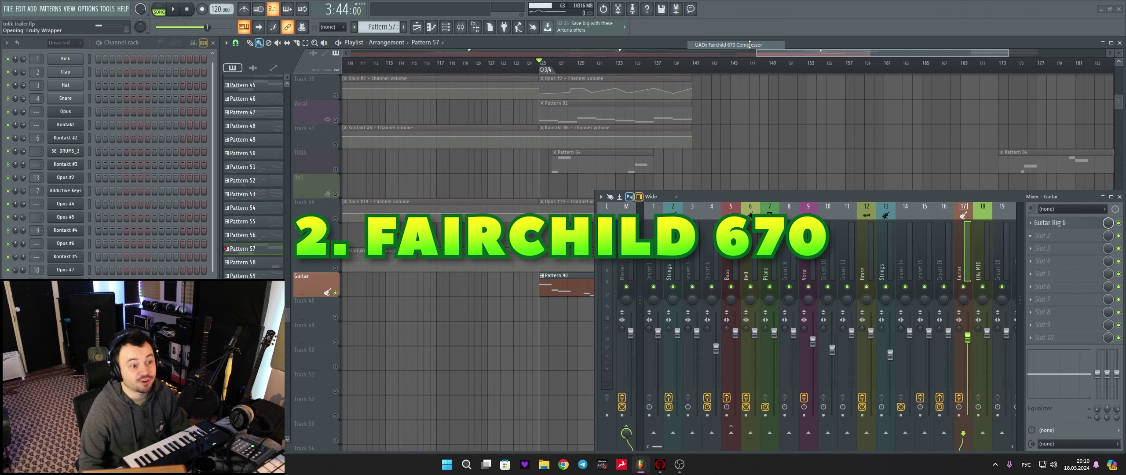
pyautogui.moveTo(415, 104); pyautogui.dragTo(380, 74)
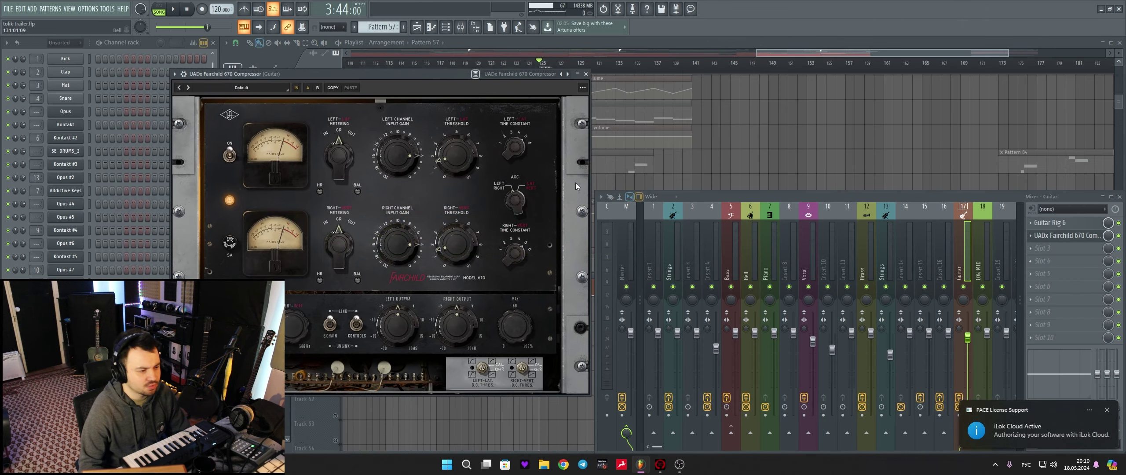
pyautogui.scroll(-2, 916, 110)
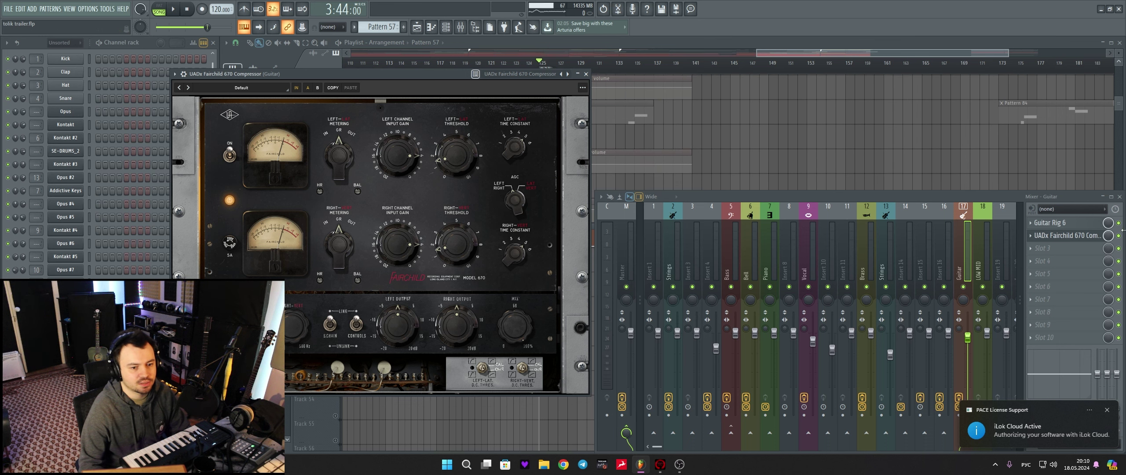
pyautogui.moveTo(481, 77); pyautogui.dragTo(323, 73)
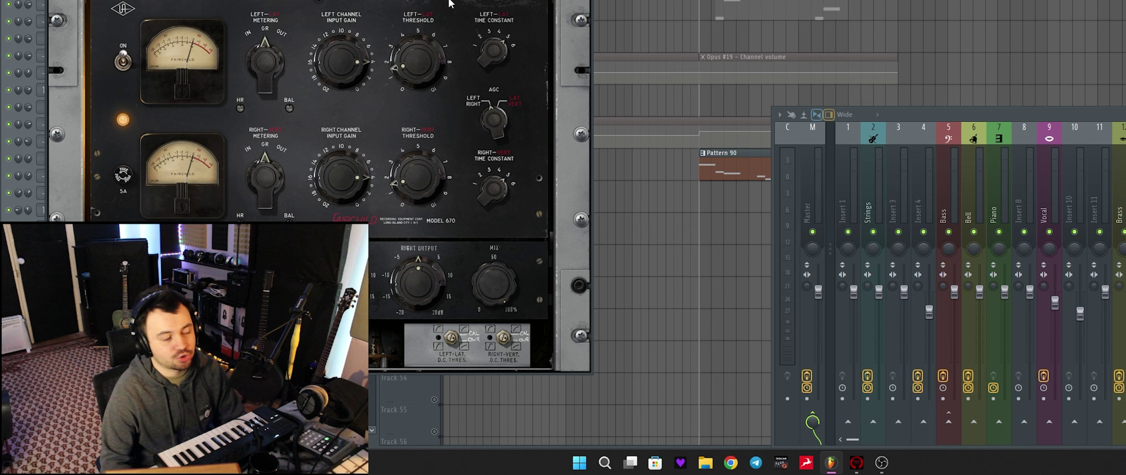
pyautogui.moveTo(320, 0); pyautogui.dragTo(392, 0)
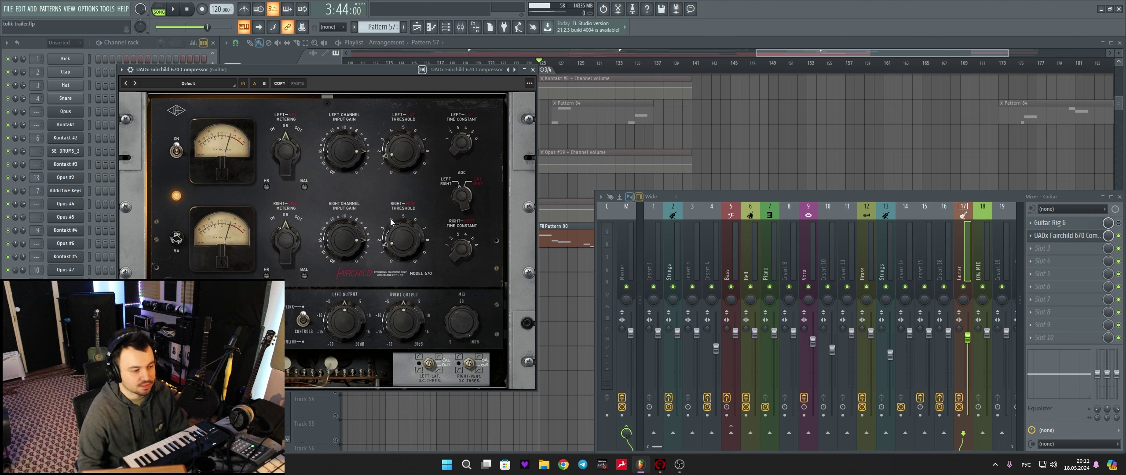
# Step the compressor's linked time constant through its positions to demonstrate the available settings
pyautogui.scroll(3, 461, 254)
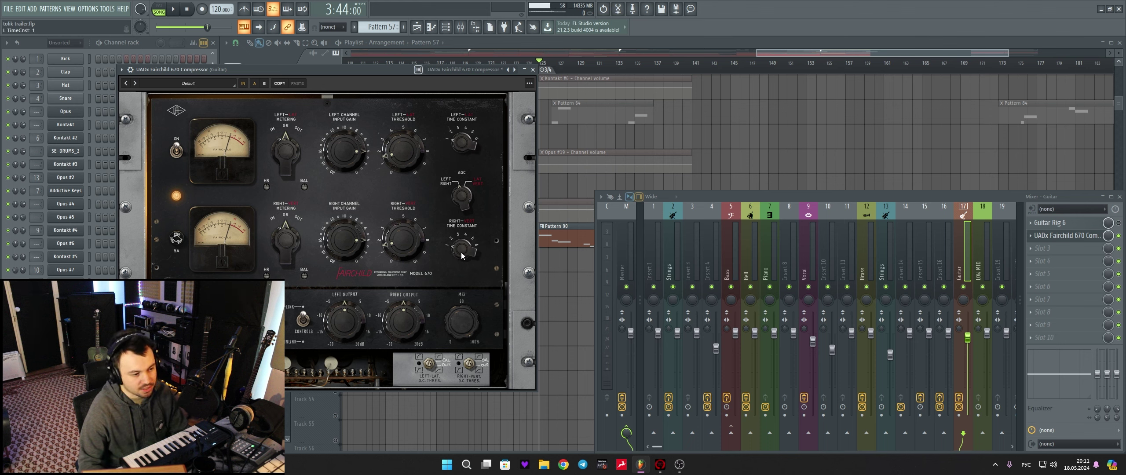
pyautogui.scroll(-3, 461, 252)
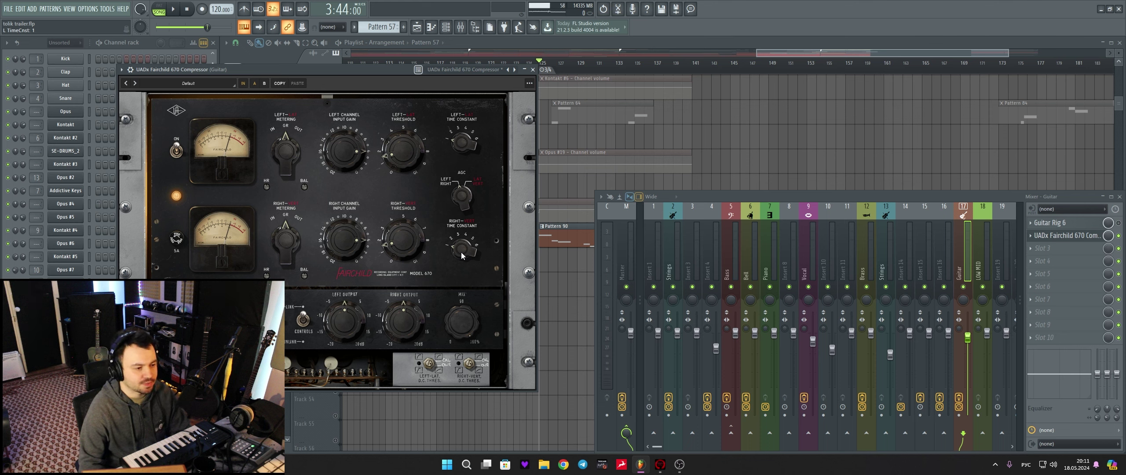
pyautogui.click(529, 83)
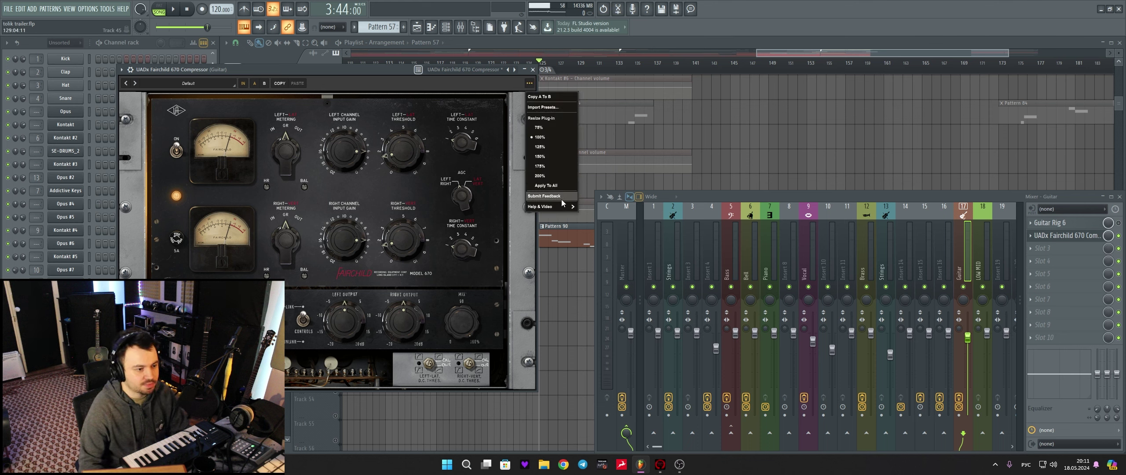
pyautogui.click(456, 168)
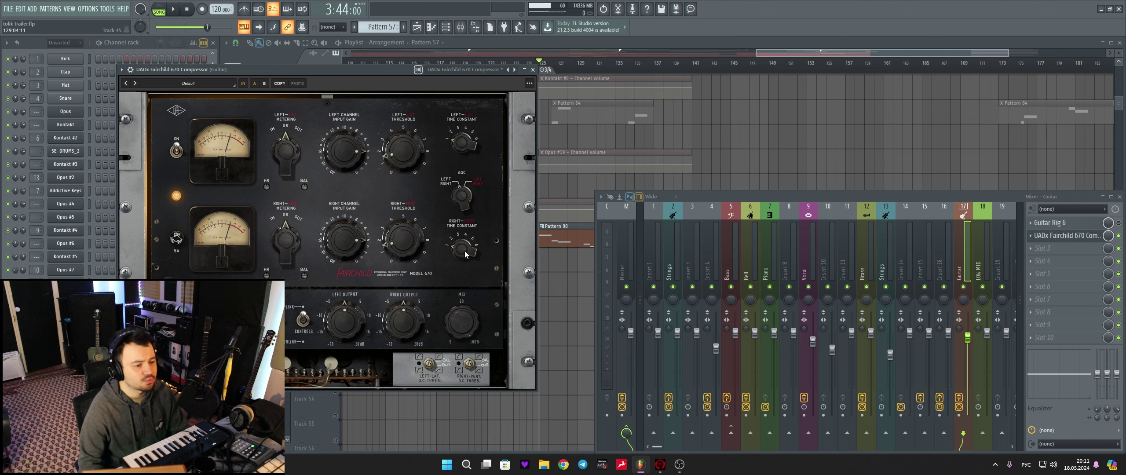
pyautogui.scroll(-1, 462, 253)
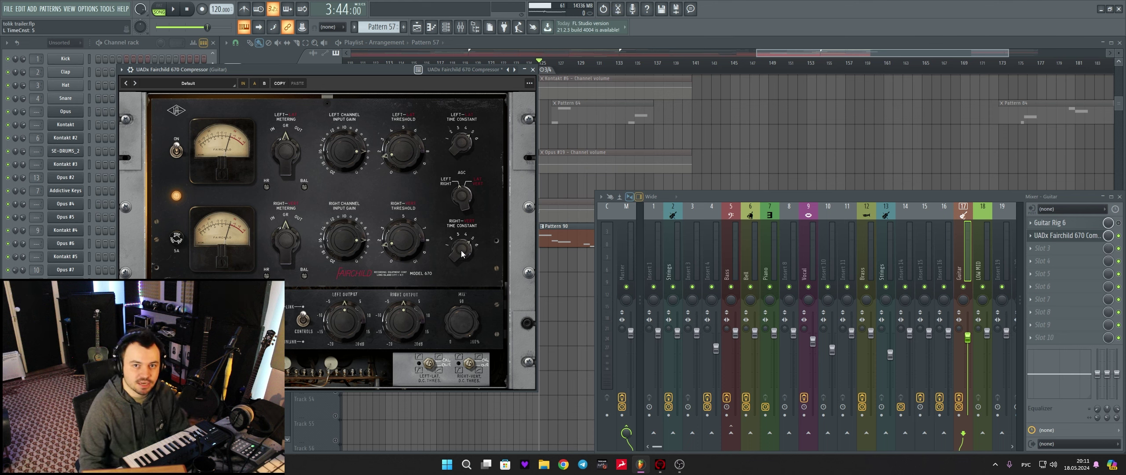
pyautogui.scroll(-4, 462, 252)
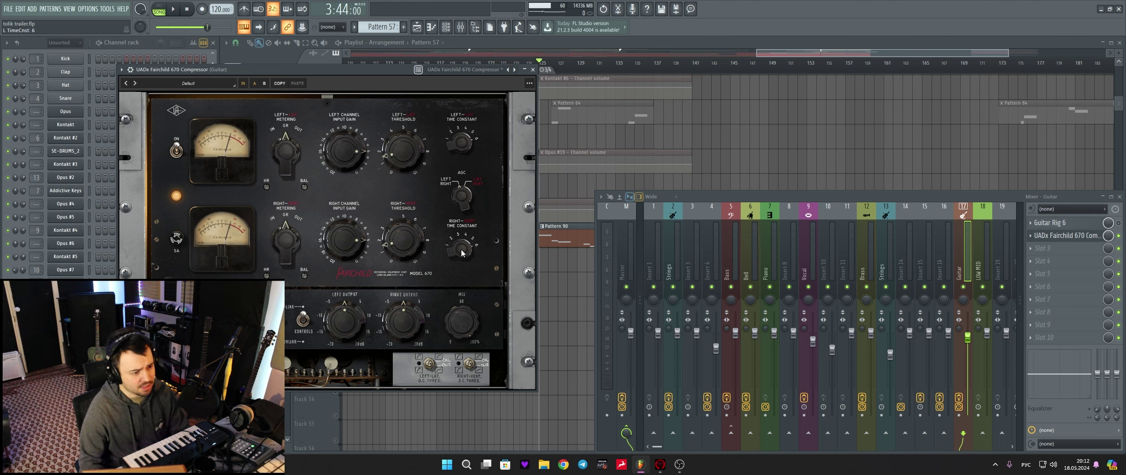
pyautogui.scroll(-2, 633, 132)
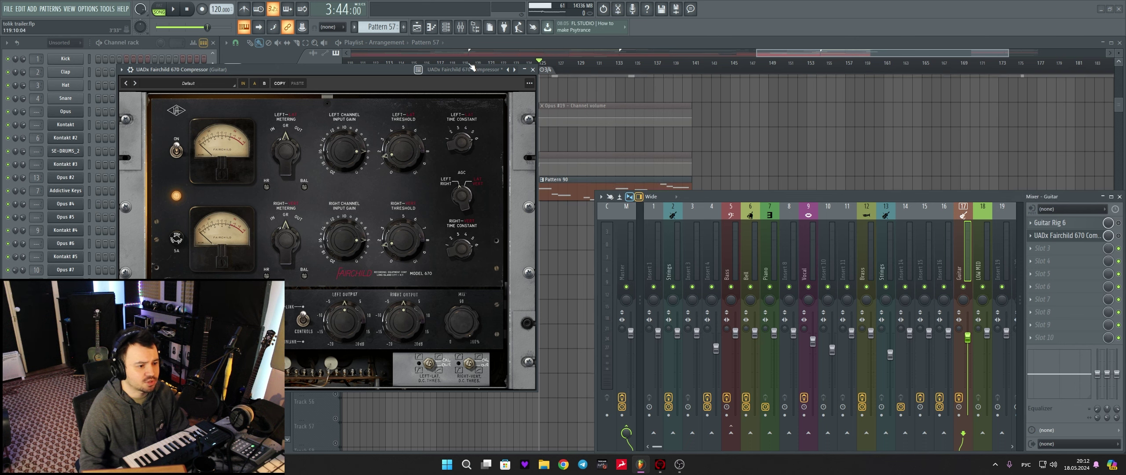
# Bring the guitar's Pattern 90 clip into view and play it briefly from the marker
pyautogui.scroll(-2, 585, 141)
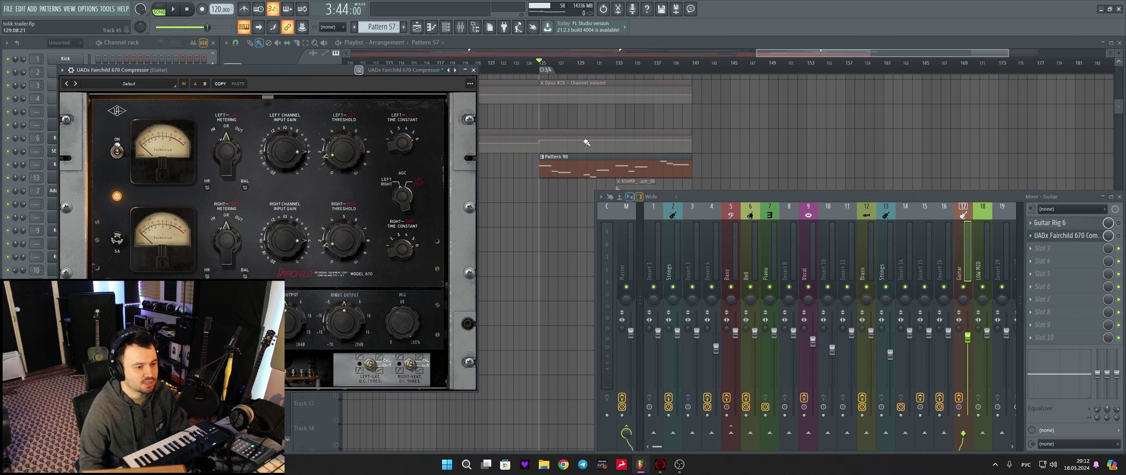
pyautogui.press('space')
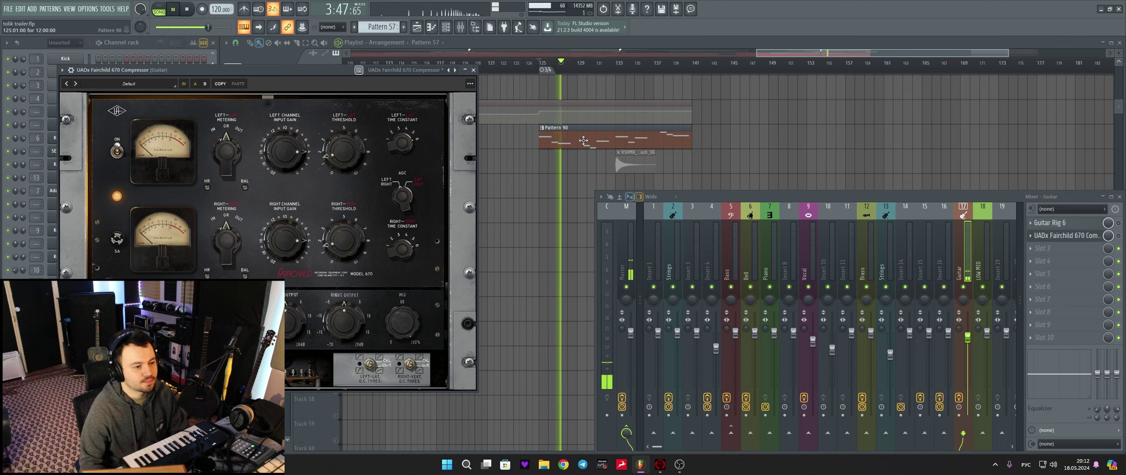
pyautogui.press('space')
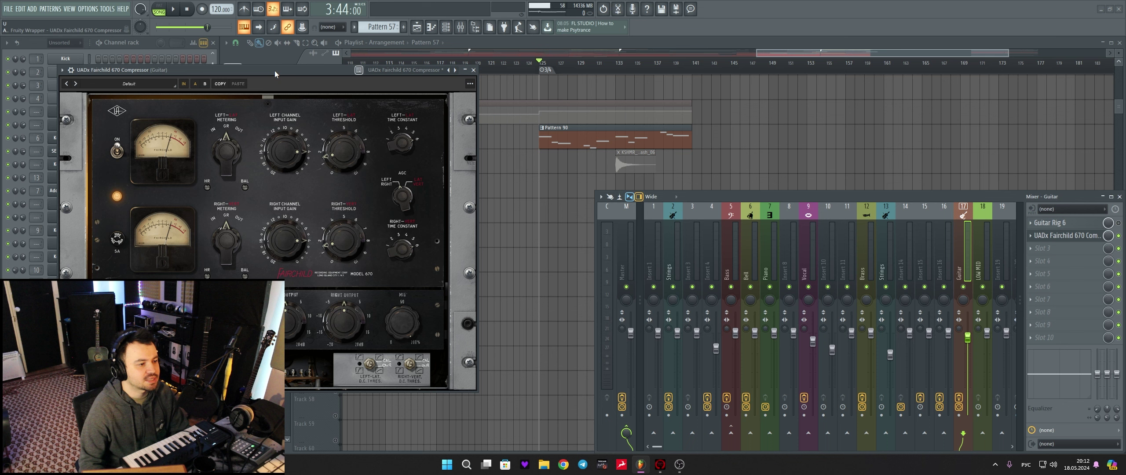
# Bring the playlist forward and audition the guitar part again, stopping playback after a few bars
pyautogui.moveTo(274, 70); pyautogui.dragTo(282, 64)
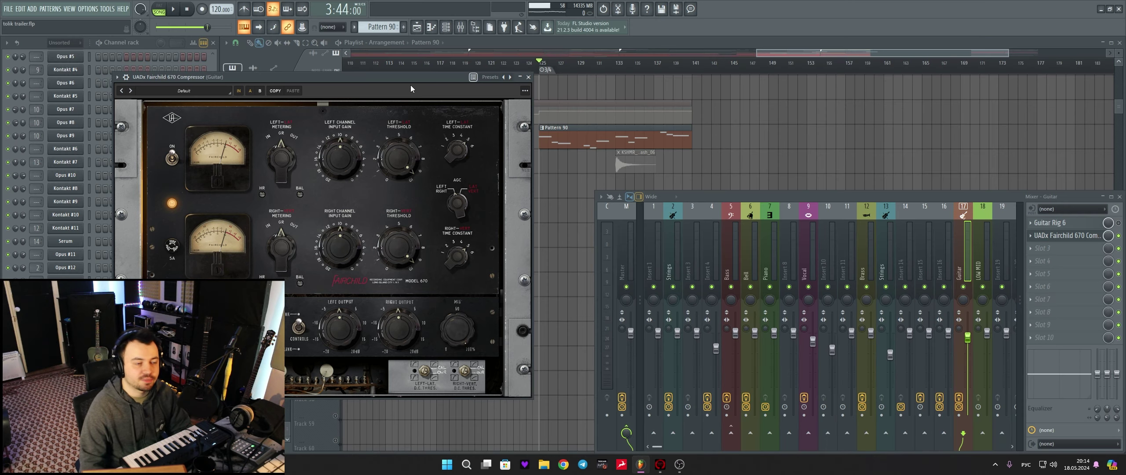
pyautogui.moveTo(403, 75); pyautogui.dragTo(375, 75)
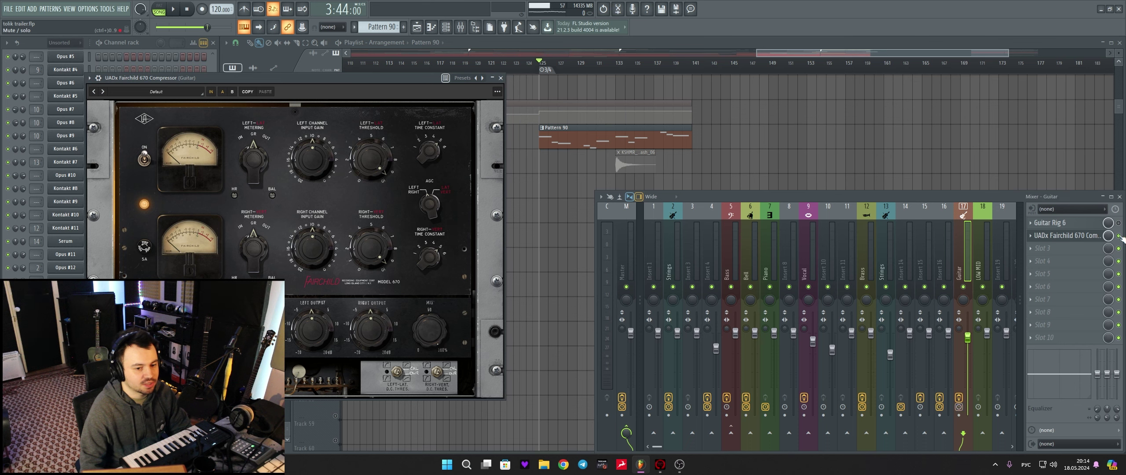
pyautogui.click(636, 50)
pyautogui.press('space')
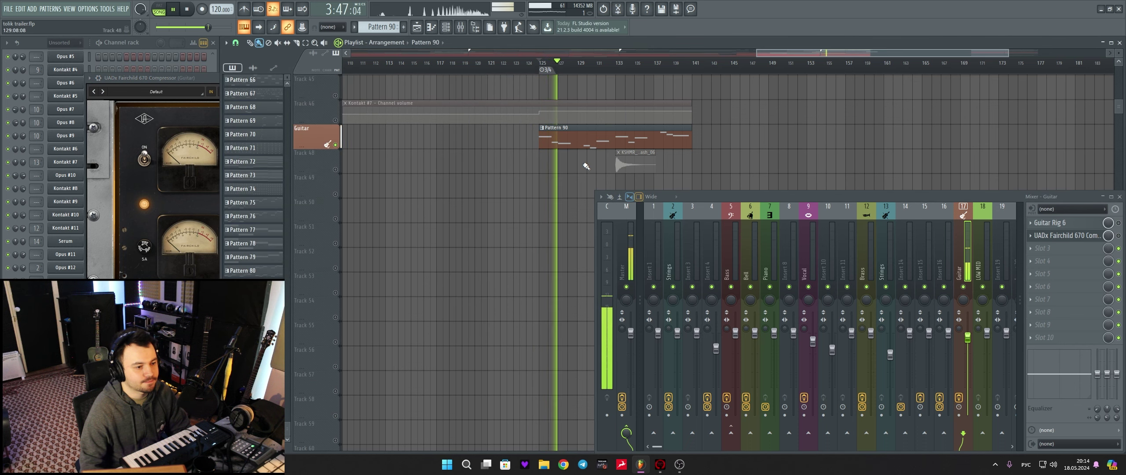
pyautogui.press('space')
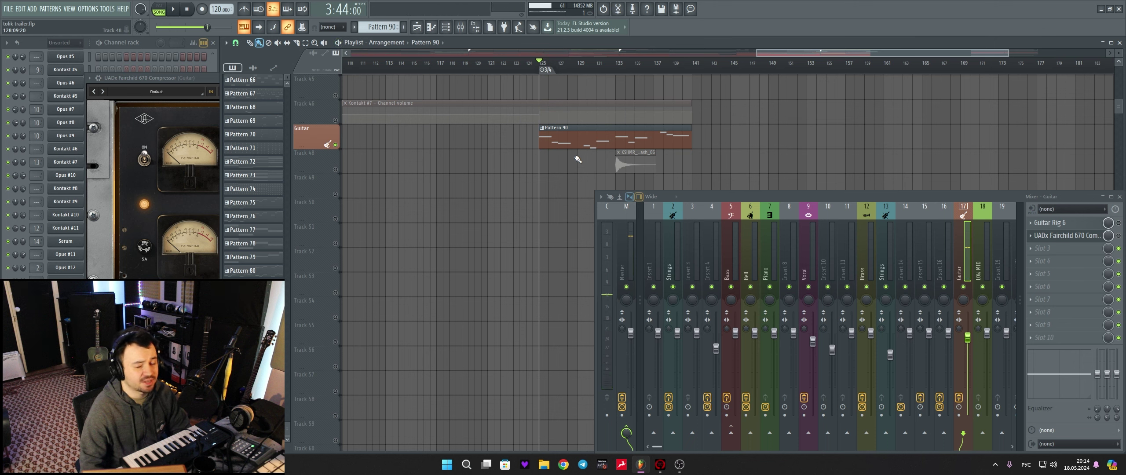
# Reopen the Fairchild 670, raise its input gain and set the threshold to about 8.2 while the guitar plays
pyautogui.click(192, 78)
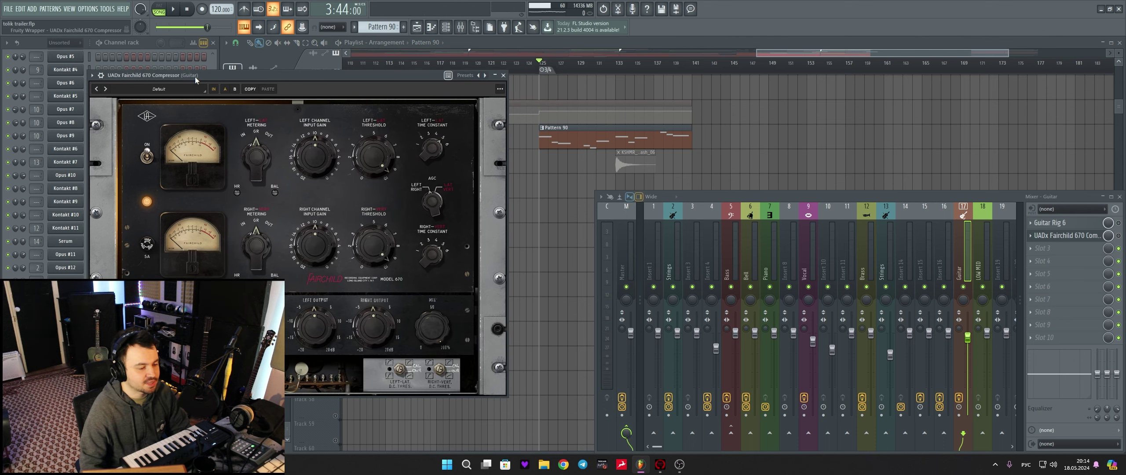
pyautogui.moveTo(305, 76); pyautogui.dragTo(335, 76)
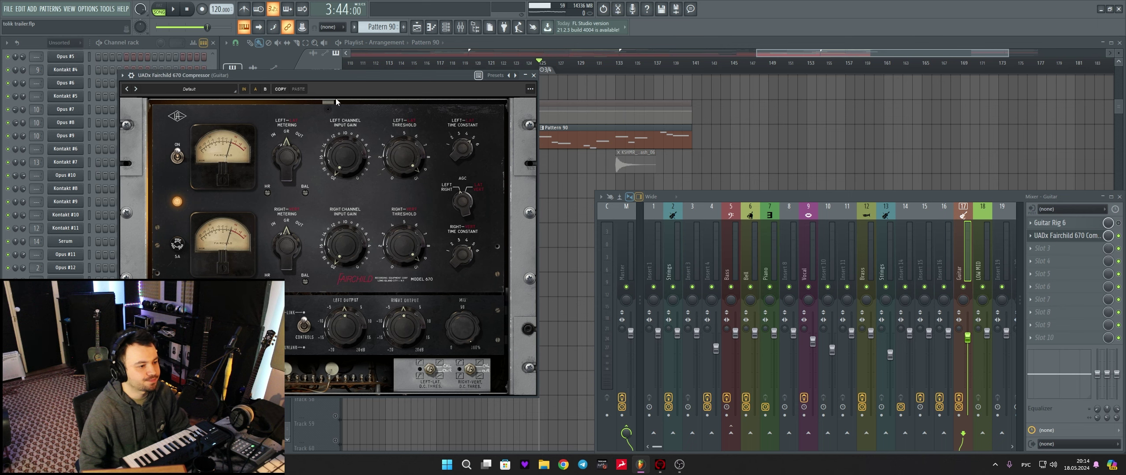
pyautogui.press('space')
pyautogui.moveTo(351, 152); pyautogui.dragTo(402, 166)
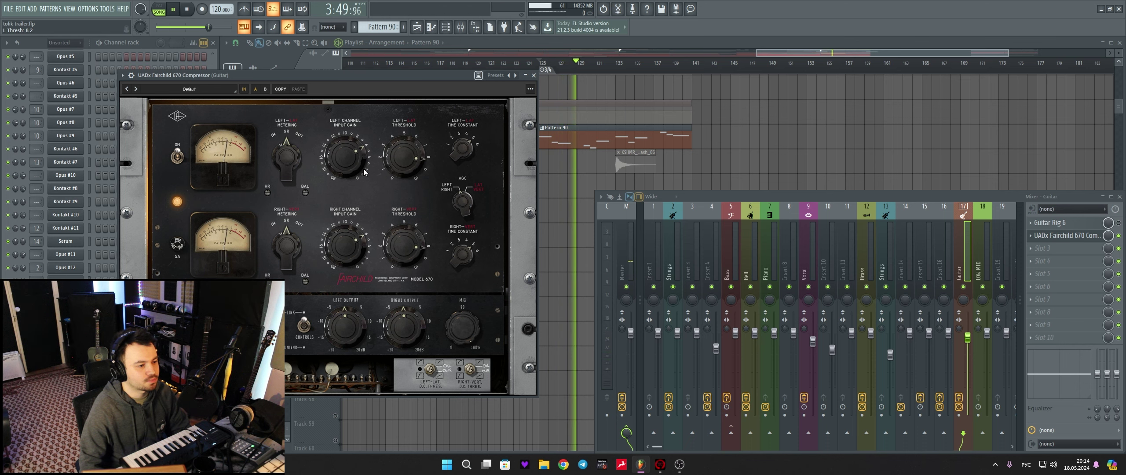
pyautogui.moveTo(368, 75)
pyautogui.mouseDown()
pyautogui.moveTo(354, 75)
pyautogui.moveTo(369, 72)
pyautogui.mouseUp()
pyautogui.press('space')
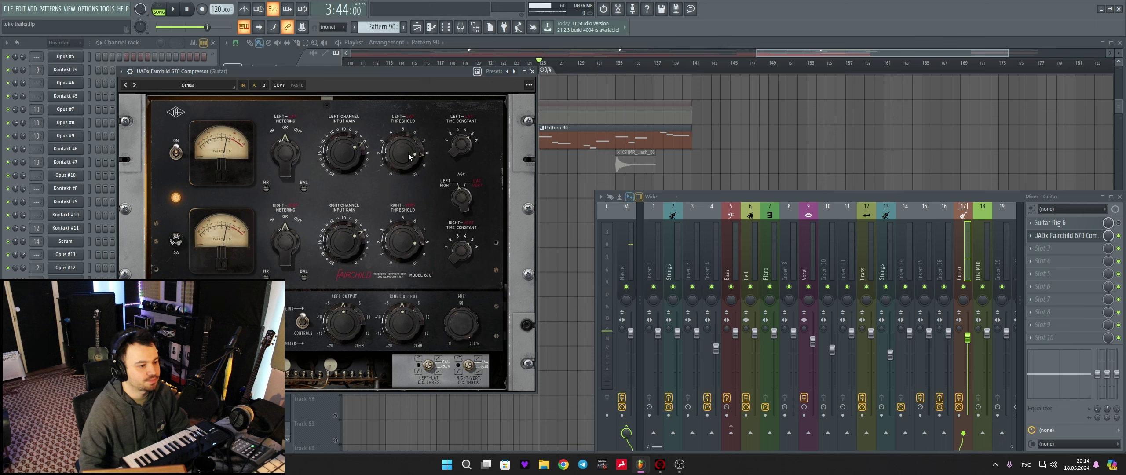
# Fine-tune the compressor's threshold to about 8.6 during playback of the guitar part, and stop
pyautogui.press('space')
pyautogui.moveTo(409, 157); pyautogui.dragTo(406, 157)
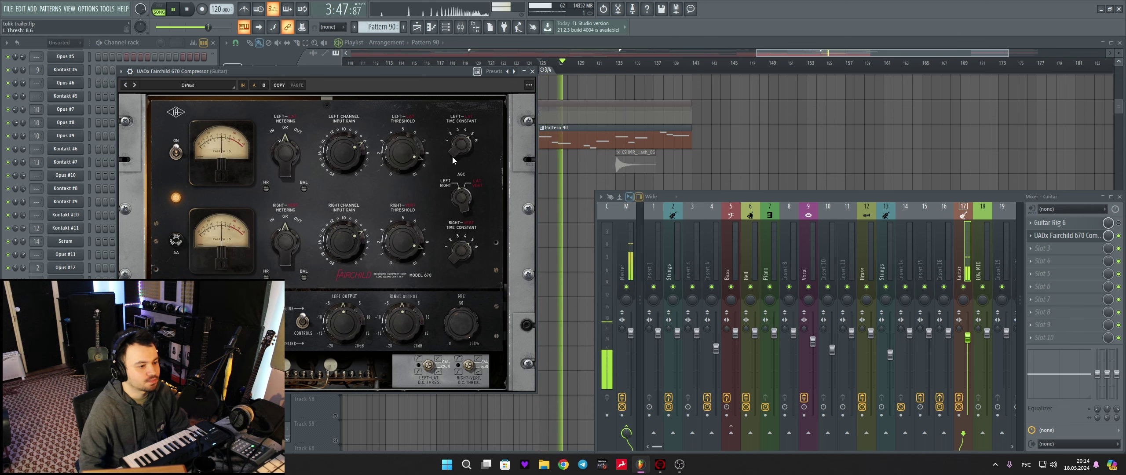
pyautogui.moveTo(374, 72); pyautogui.dragTo(368, 71)
pyautogui.press('space')
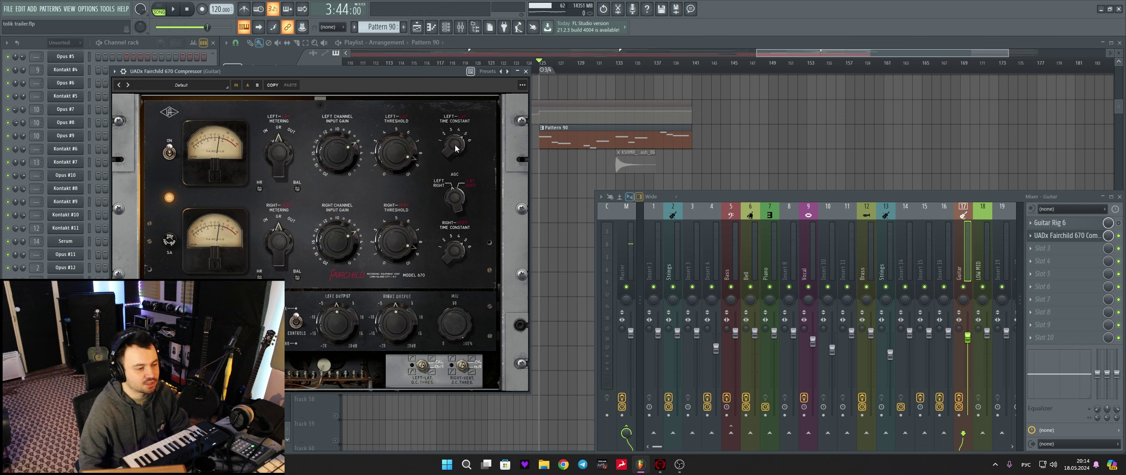
# Lower the compressor's time constant and then raise it to 3 while listening to the guitar
pyautogui.moveTo(455, 146); pyautogui.dragTo(457, 154)
pyautogui.moveTo(409, 73); pyautogui.dragTo(398, 74)
pyautogui.press('space')
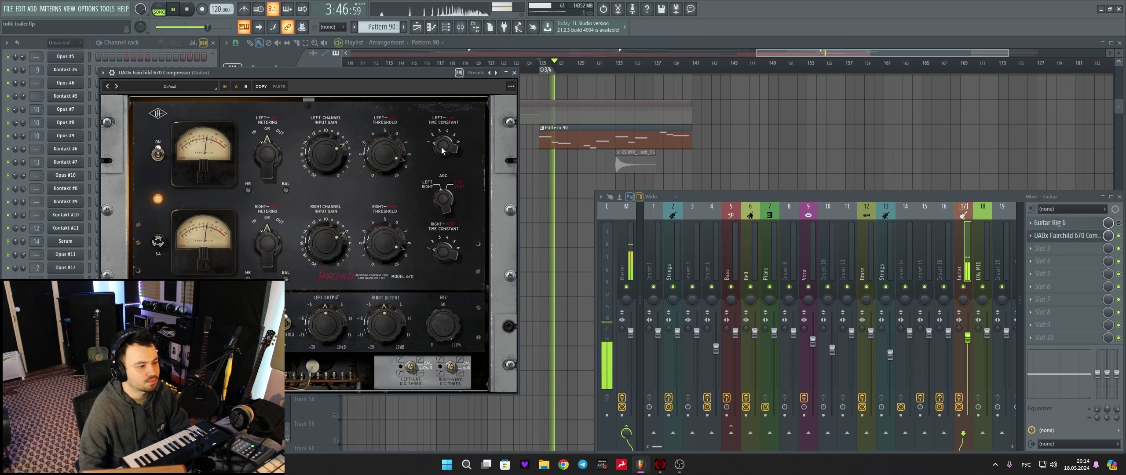
pyautogui.moveTo(442, 149); pyautogui.dragTo(442, 143)
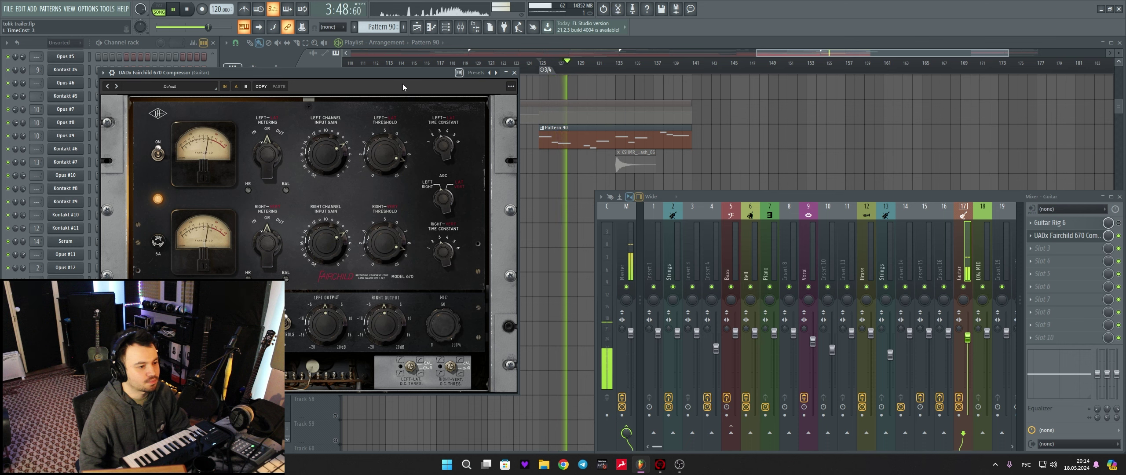
pyautogui.moveTo(403, 87); pyautogui.dragTo(395, 88)
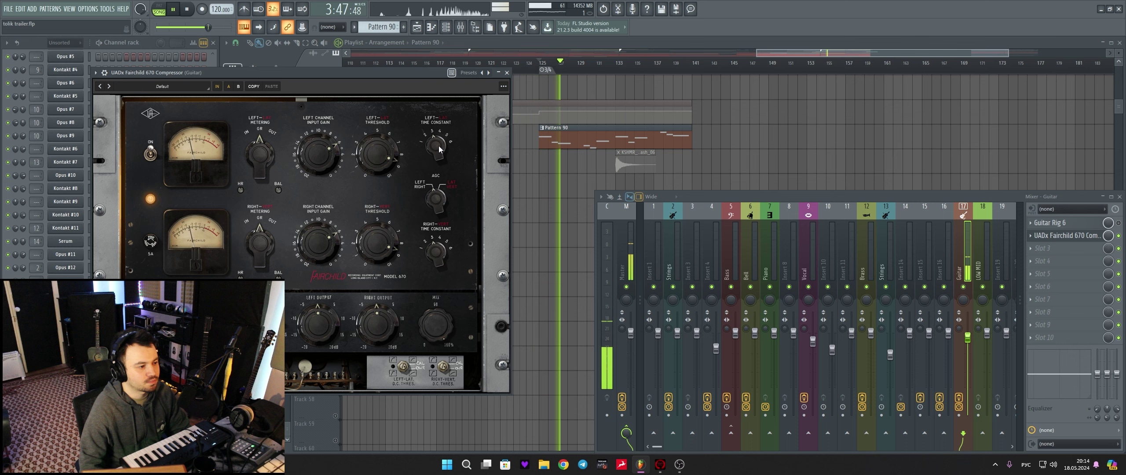
# Compare further time constant positions on the Fairchild 670 while replaying the guitar part, and stop playback
pyautogui.moveTo(409, 73); pyautogui.dragTo(416, 73)
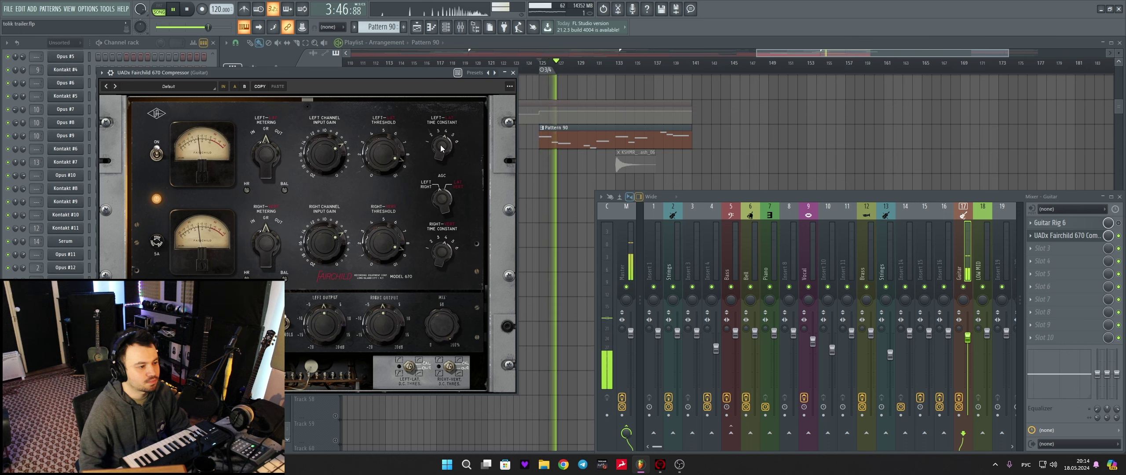
pyautogui.moveTo(441, 147); pyautogui.dragTo(441, 141)
pyautogui.moveTo(404, 73); pyautogui.dragTo(397, 73)
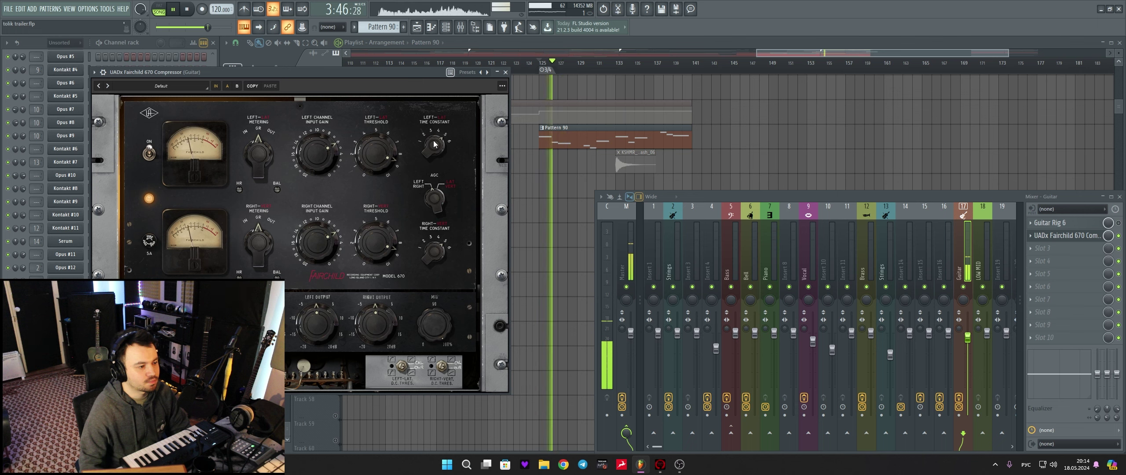
pyautogui.moveTo(413, 81); pyautogui.dragTo(408, 79)
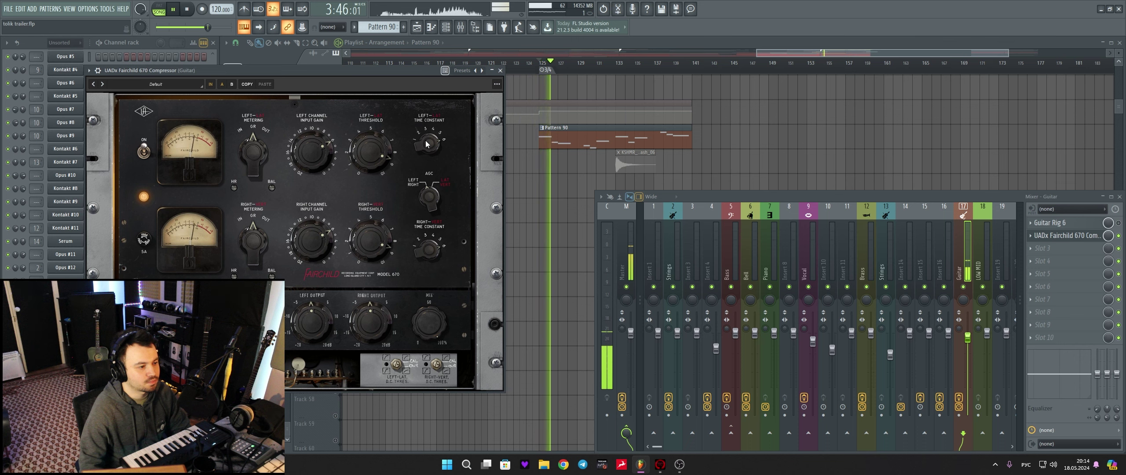
pyautogui.moveTo(385, 75)
pyautogui.mouseDown()
pyautogui.moveTo(406, 71)
pyautogui.moveTo(392, 74)
pyautogui.mouseUp()
pyautogui.press('space')
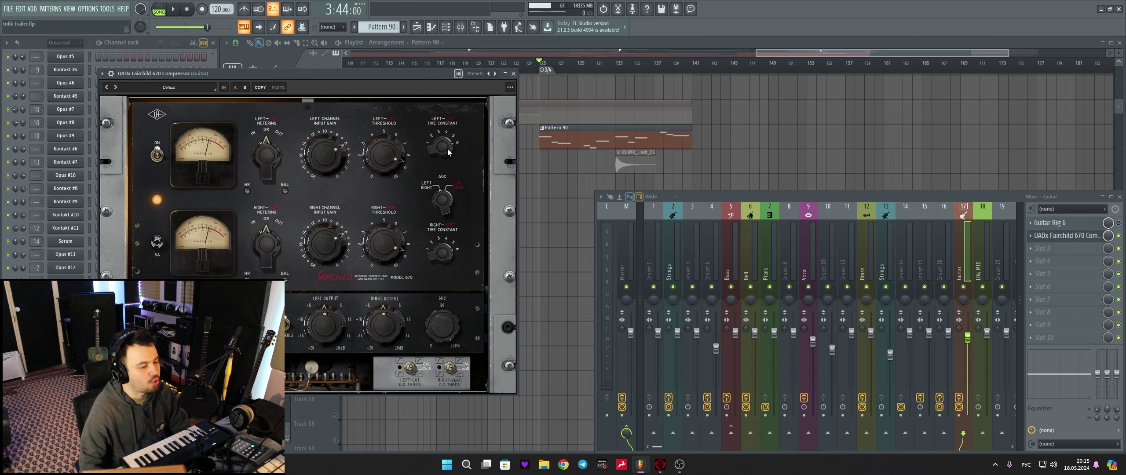
pyautogui.moveTo(412, 74); pyautogui.dragTo(421, 74)
pyautogui.press('space')
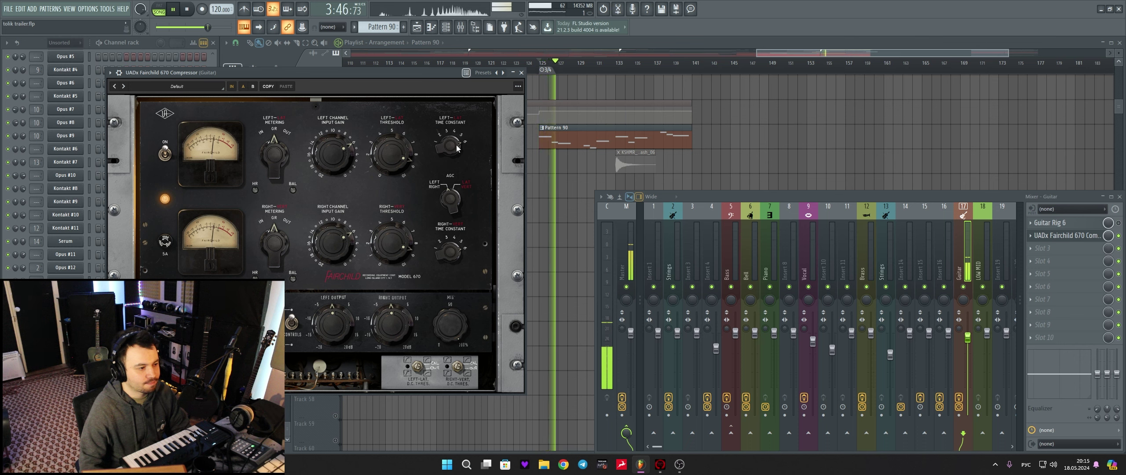
pyautogui.press('space')
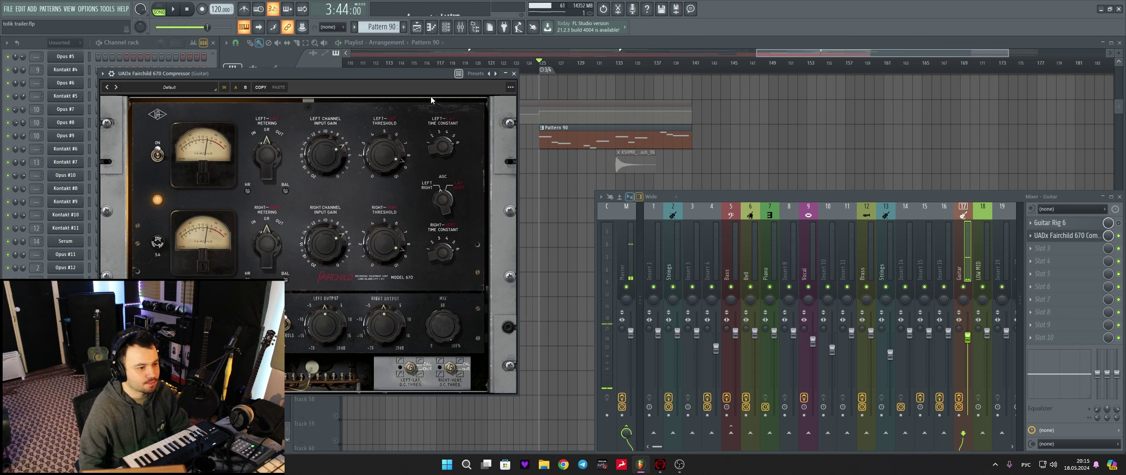
# Play the guitar, toggle the Fairchild 670 slot for comparison, and raise the linked output to 2.0 dB
pyautogui.moveTo(430, 72); pyautogui.dragTo(414, 86)
pyautogui.press('space')
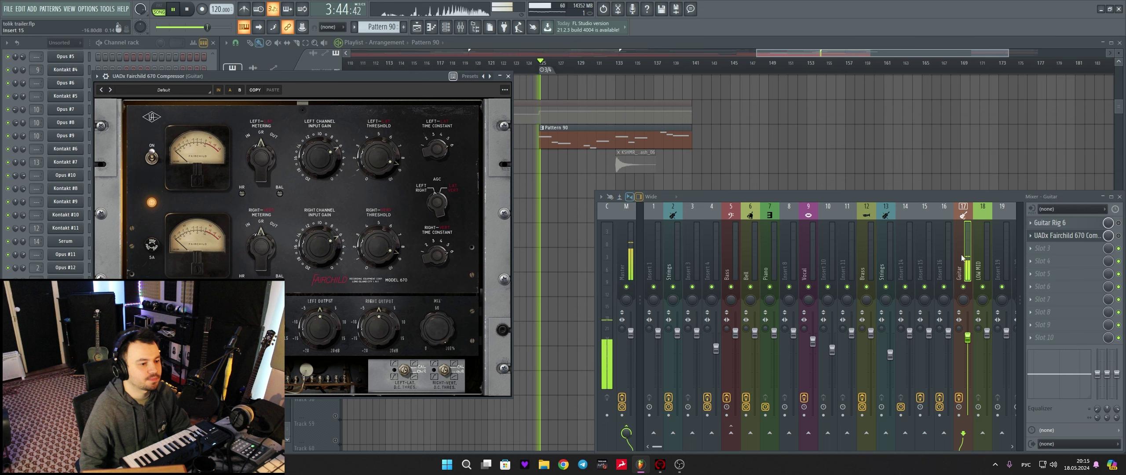
pyautogui.click(1119, 236)
pyautogui.moveTo(391, 336); pyautogui.dragTo(392, 331)
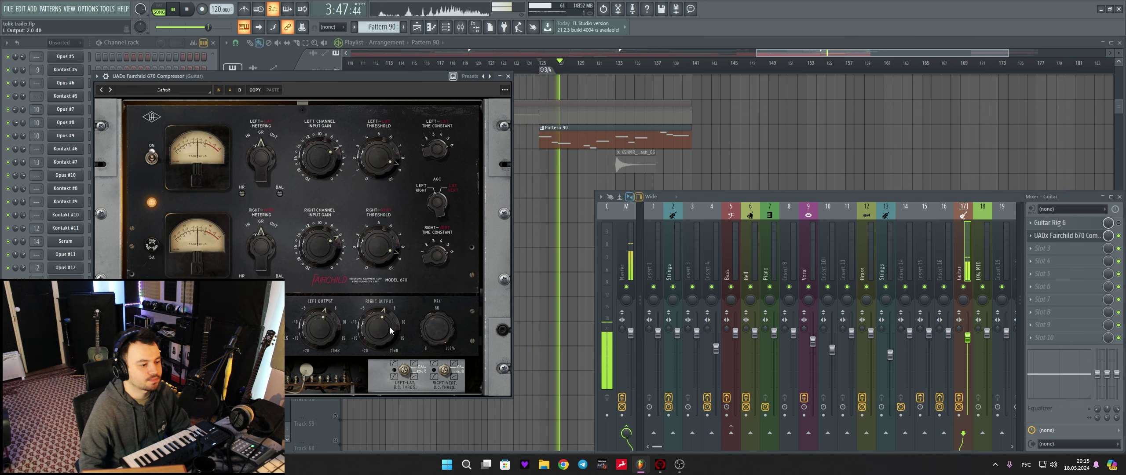
# Replay the guitar part to compare the sound around the Fairchild 670 slot, and stop playback
pyautogui.press('space')
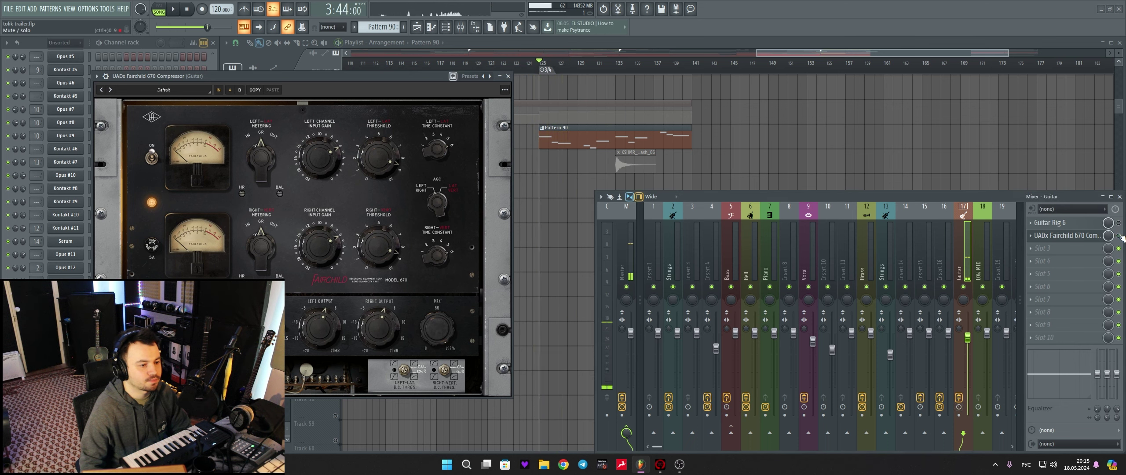
pyautogui.press('space')
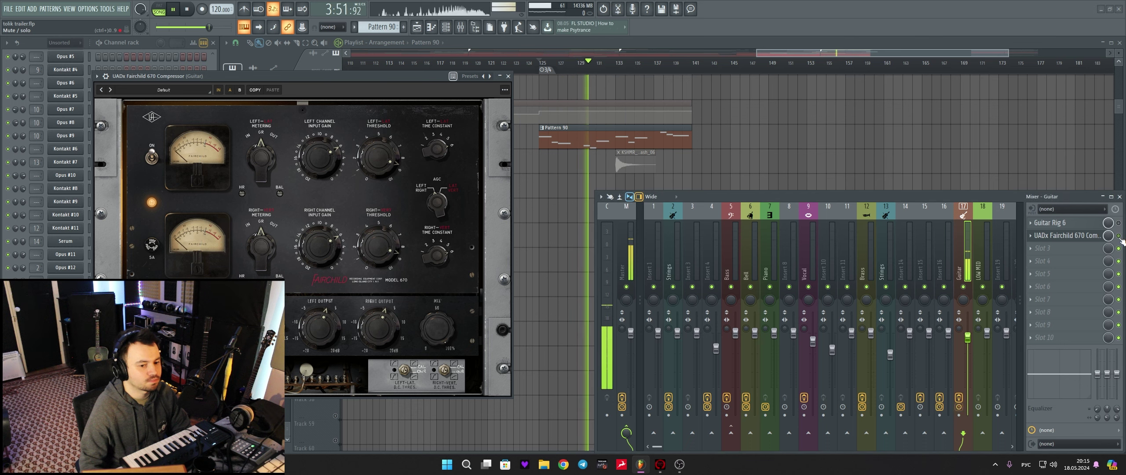
pyautogui.moveTo(359, 79); pyautogui.dragTo(374, 77)
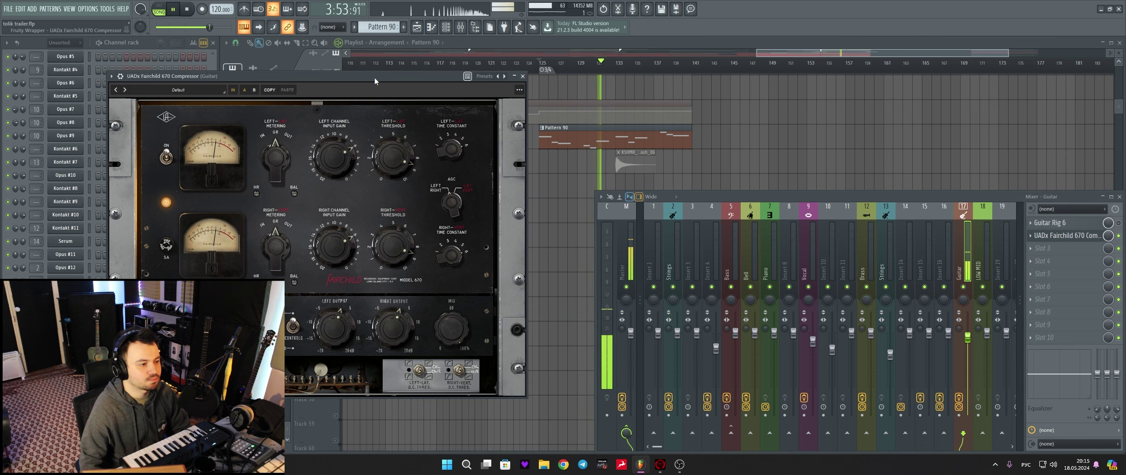
pyautogui.press('space')
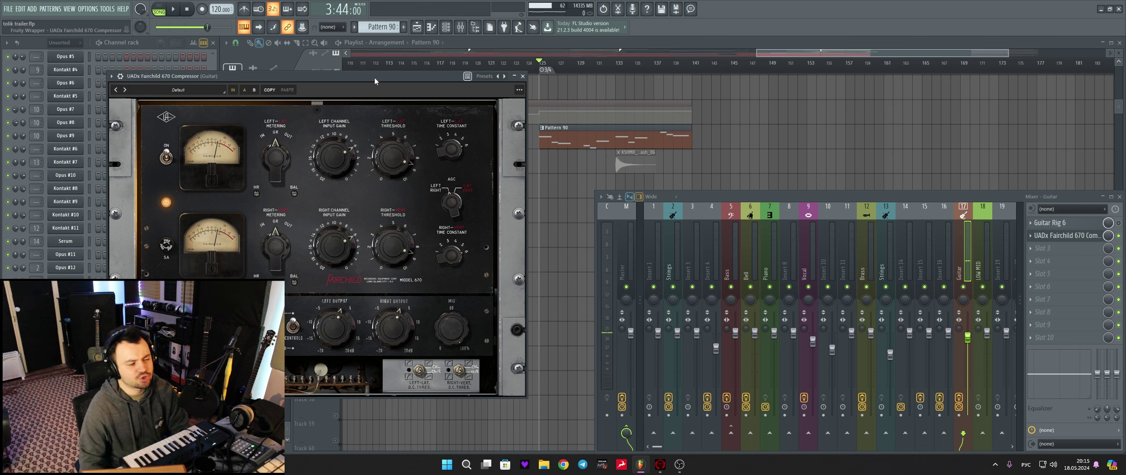
# Examine the Fairchild 670's time constants, AGC switch and Mix knob
pyautogui.moveTo(375, 78); pyautogui.dragTo(364, 78)
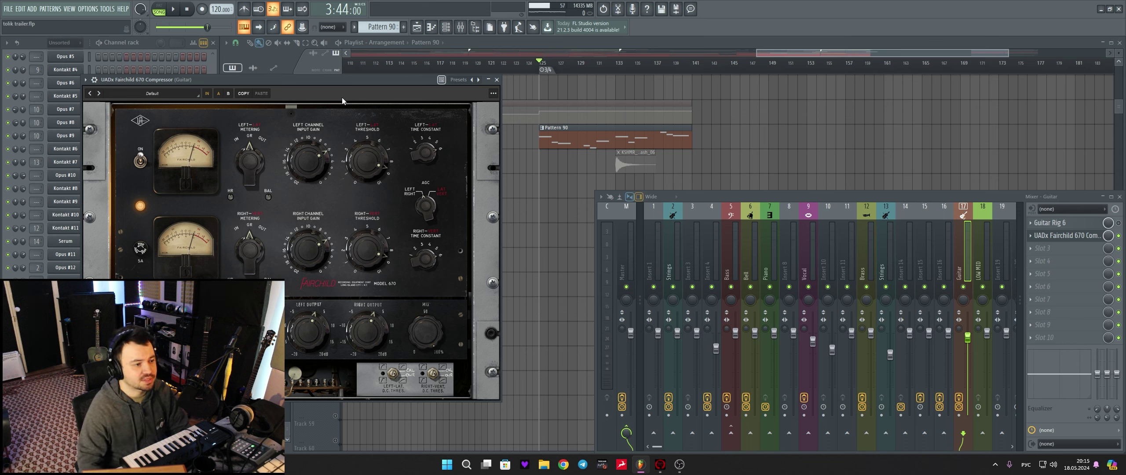
pyautogui.moveTo(338, 81); pyautogui.dragTo(326, 79)
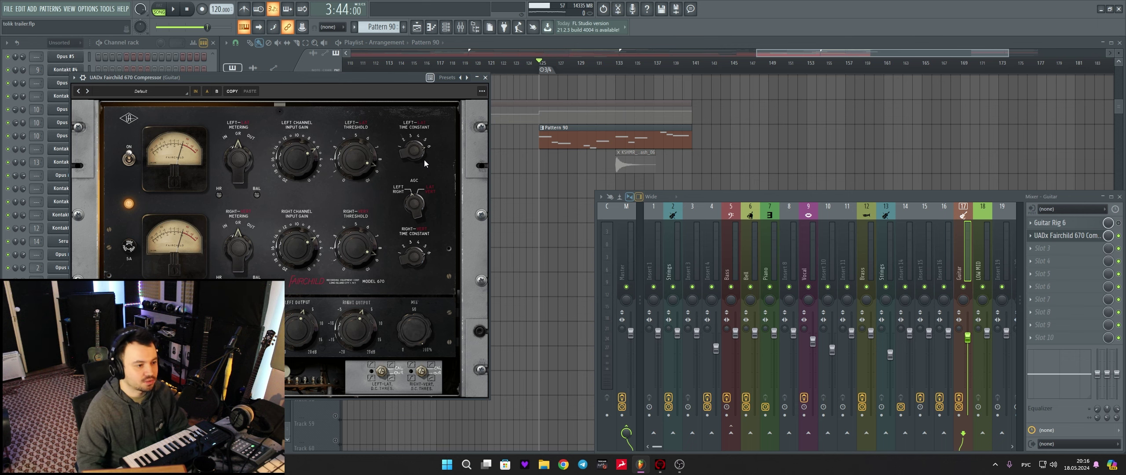
pyautogui.moveTo(356, 78); pyautogui.dragTo(380, 73)
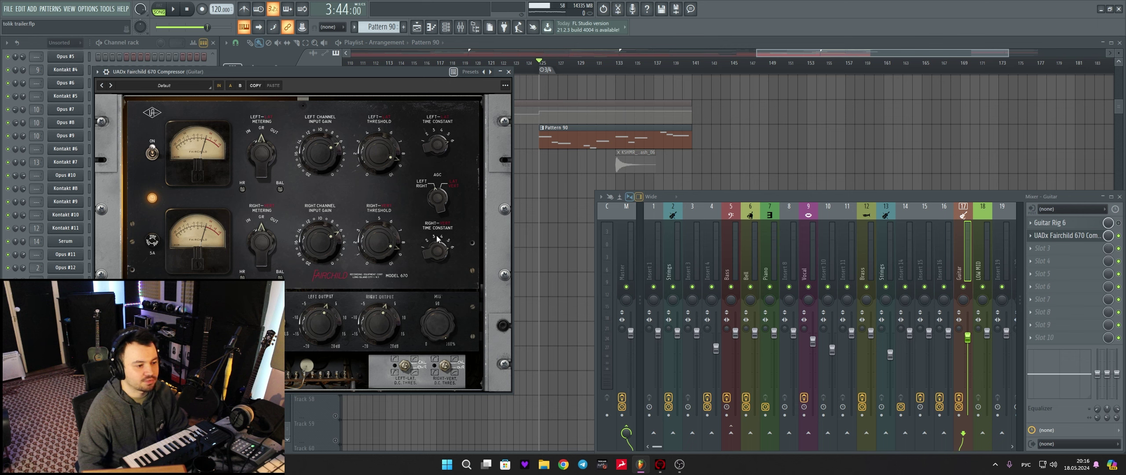
pyautogui.click(443, 190)
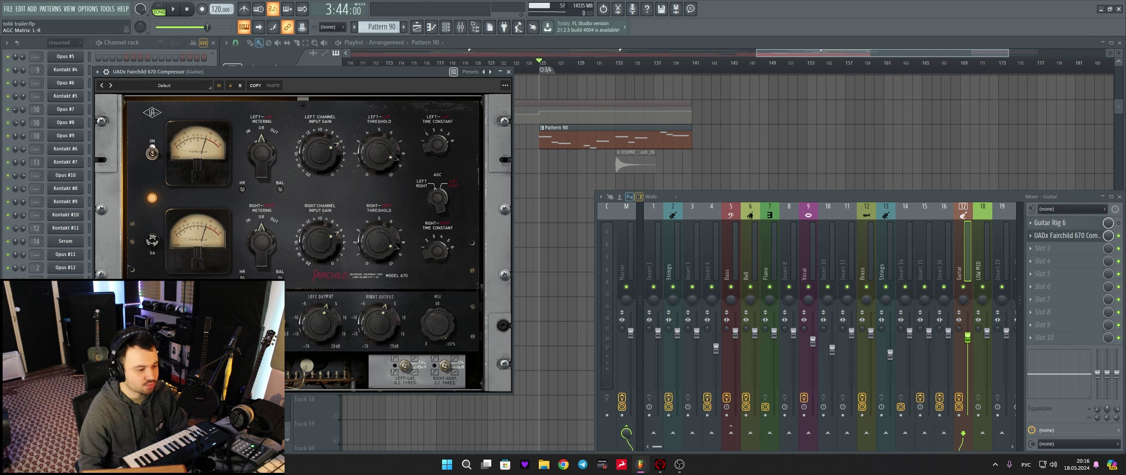
pyautogui.moveTo(445, 334)
pyautogui.mouseDown()
pyautogui.moveTo(448, 311)
pyautogui.moveTo(443, 330)
pyautogui.mouseUp()
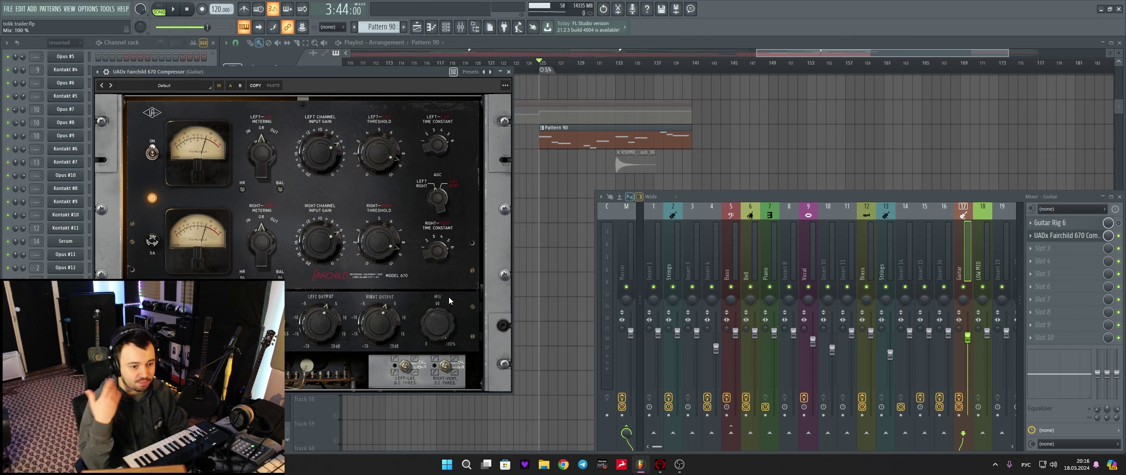
pyautogui.moveTo(355, 71); pyautogui.dragTo(366, 69)
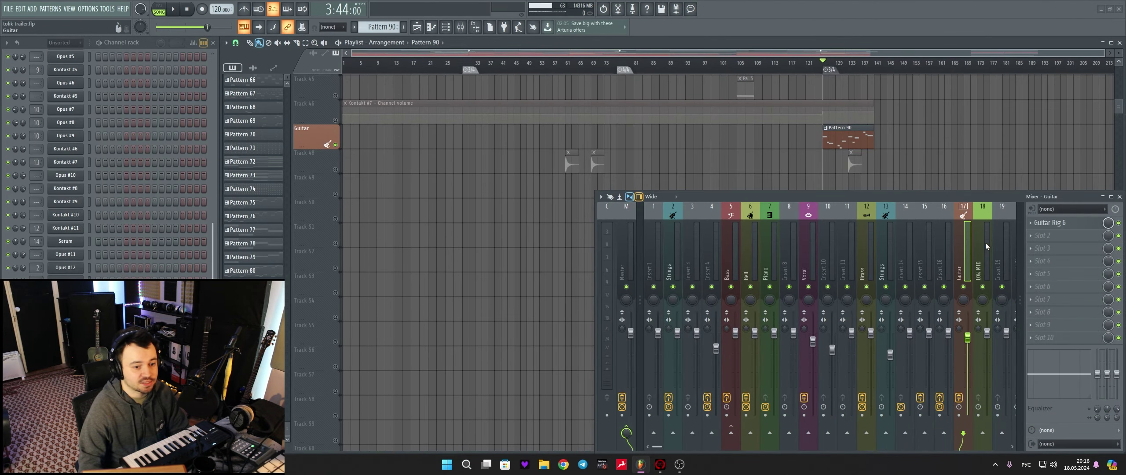
# Solo Track 20 in the playlist and audition it from 1:32
pyautogui.scroll(9, 456, 180)
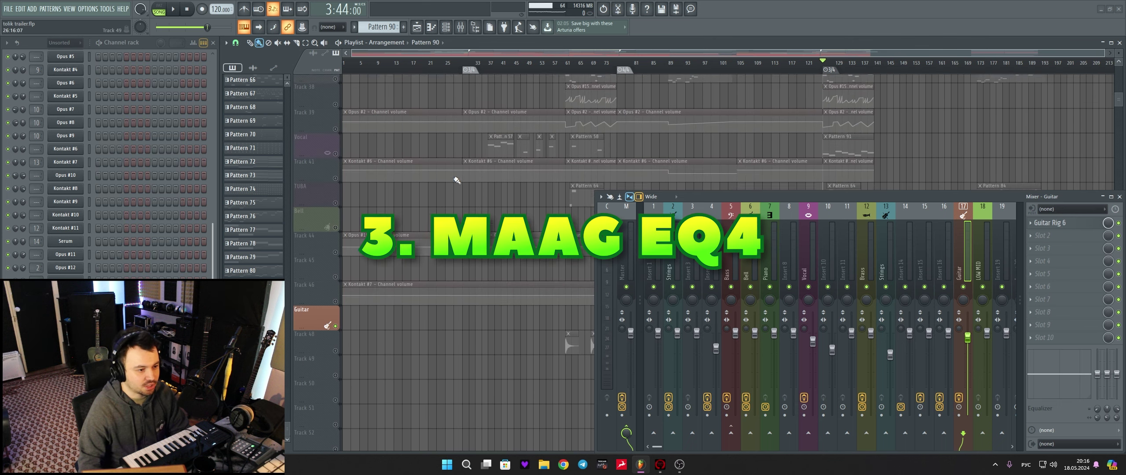
pyautogui.scroll(3, 456, 181)
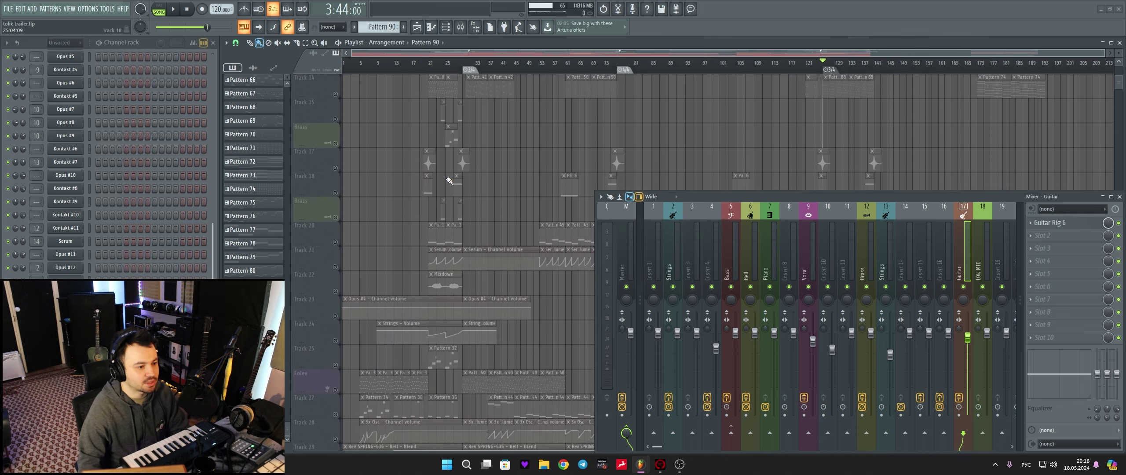
pyautogui.scroll(-3, 448, 179)
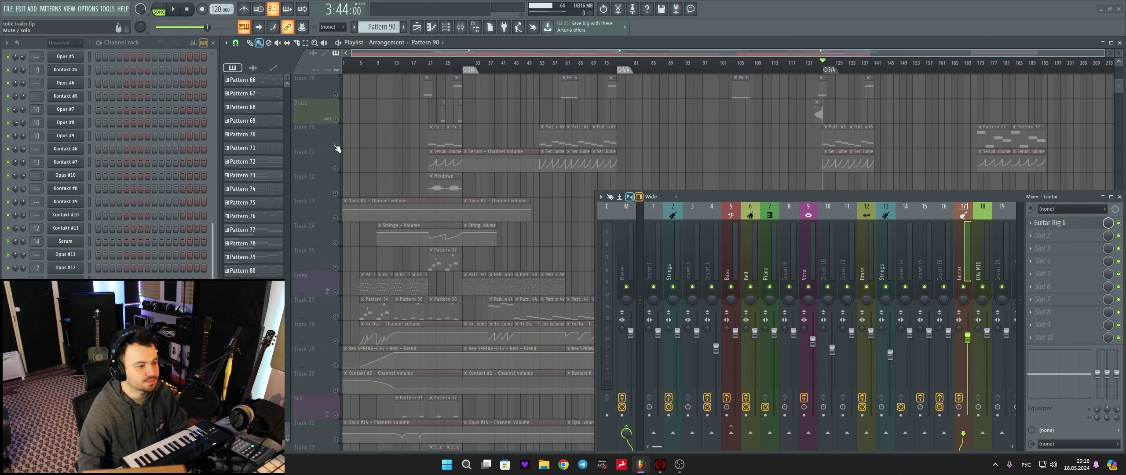
pyautogui.rightClick(336, 144)
pyautogui.click(540, 63)
pyautogui.press('space')
# Solo the Strings track containing Pattern 22, audition it from 1:20, and stop playback
pyautogui.scroll(5, 517, 197)
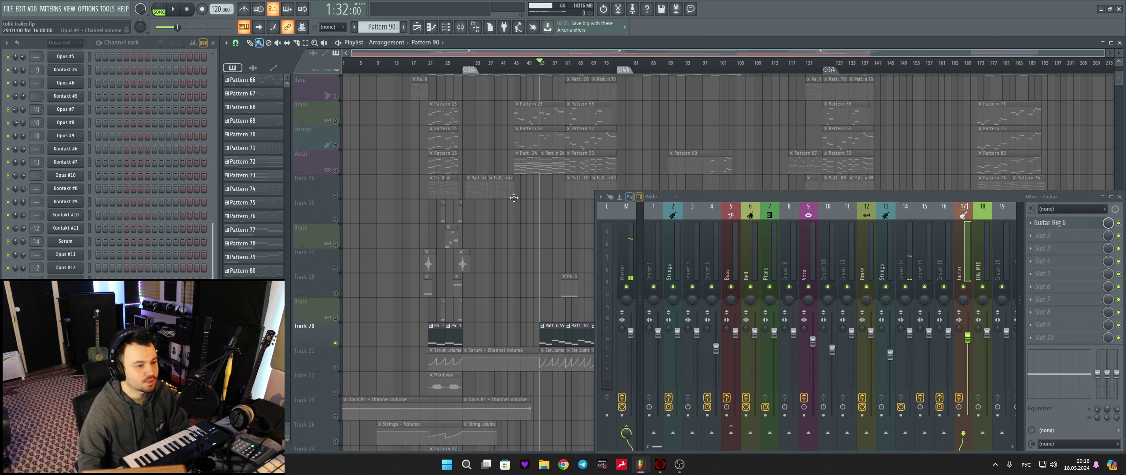
pyautogui.scroll(-1, 514, 198)
pyautogui.click(516, 64)
pyautogui.press('space')
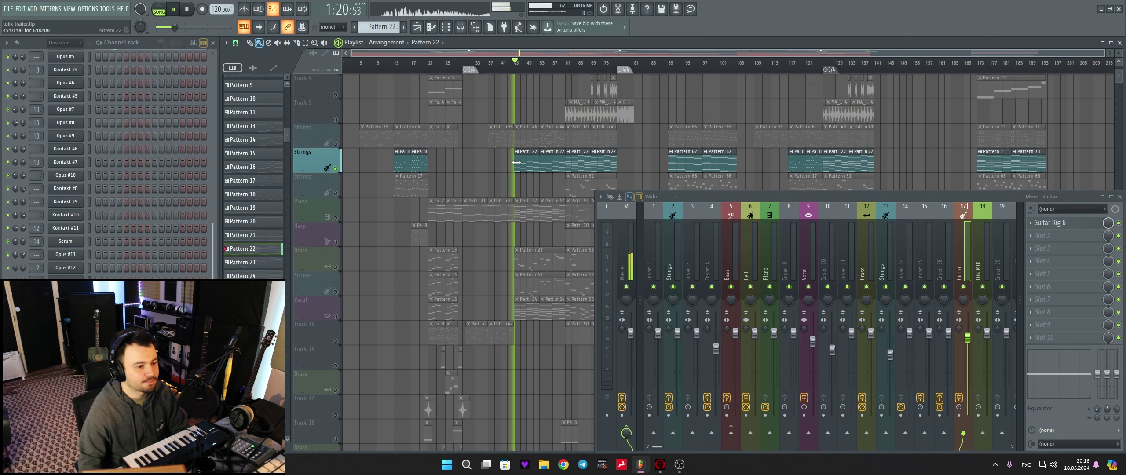
pyautogui.press('space')
# Solo and audition the Strings track containing Pattern 43, move the playhead to 1:32, and select Pattern 43
pyautogui.scroll(-5, 514, 132)
pyautogui.scroll(4, 514, 176)
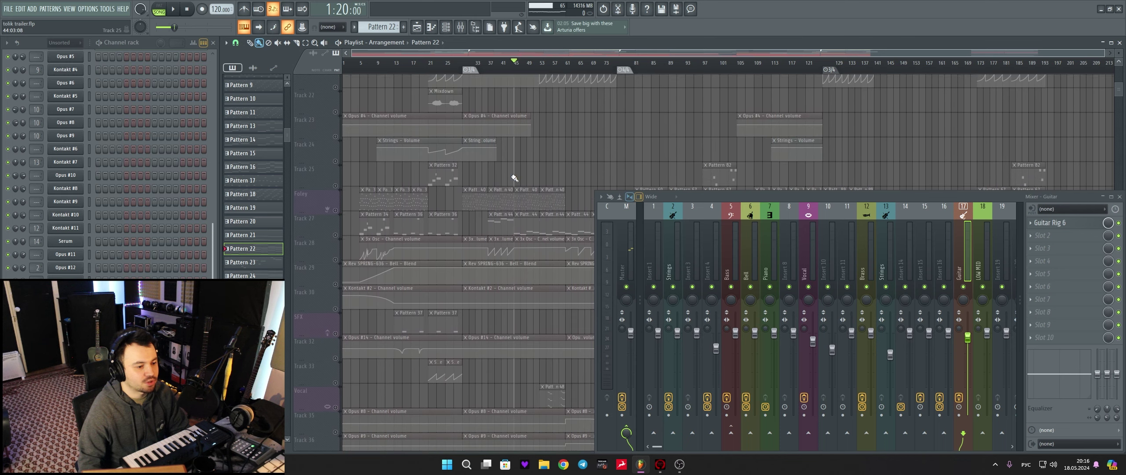
pyautogui.press('space')
pyautogui.press('space')
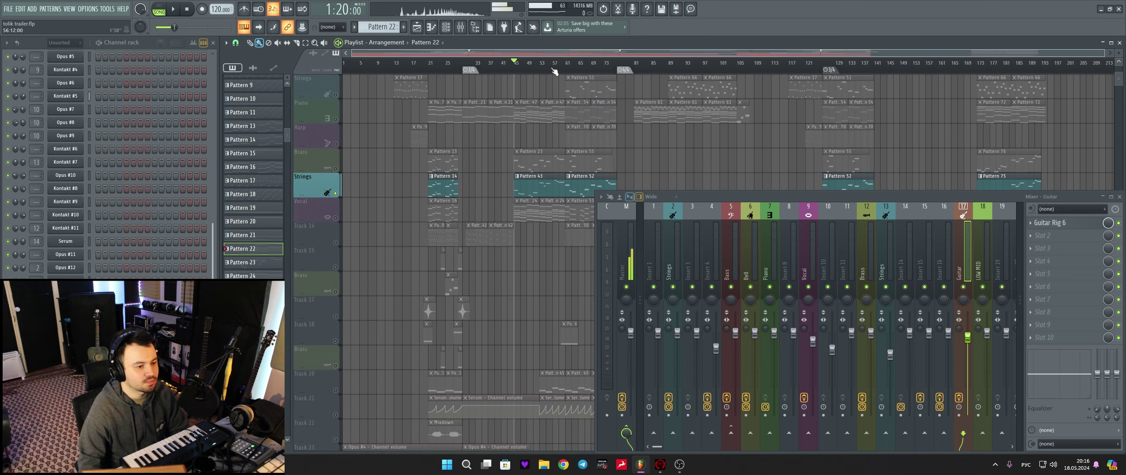
pyautogui.click(540, 62)
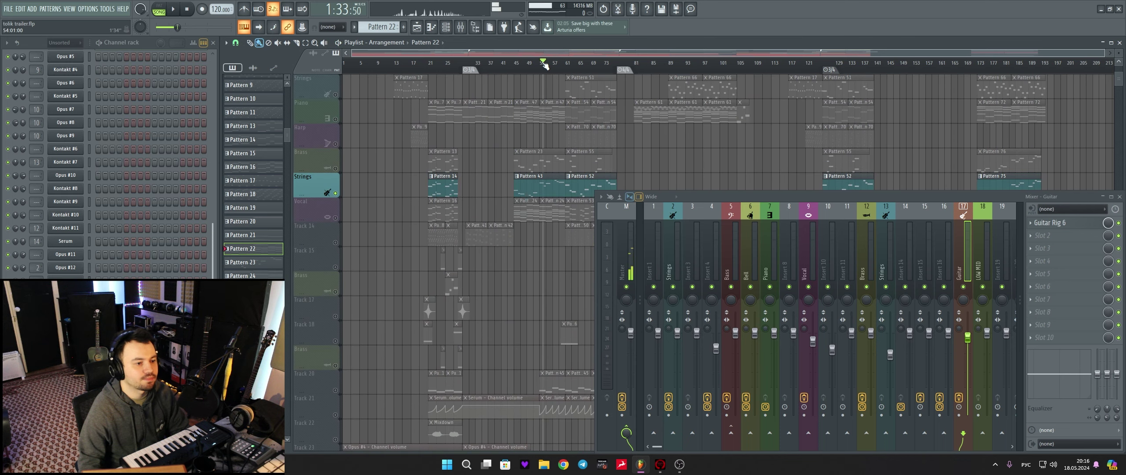
pyautogui.click(545, 184)
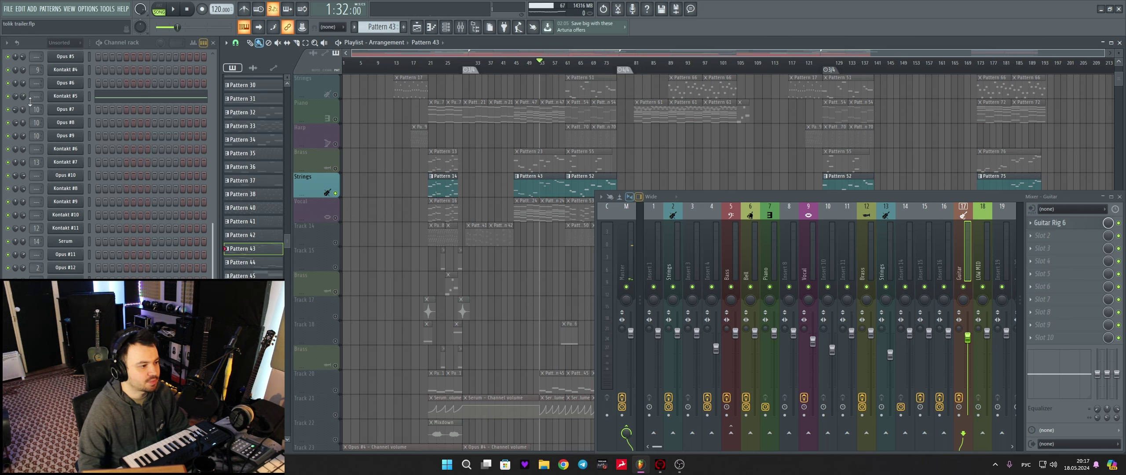
# Route the Kontakt #5 channel to mixer track 3, check its instrument window, and close it
pyautogui.moveTo(36, 95); pyautogui.dragTo(35, 95)
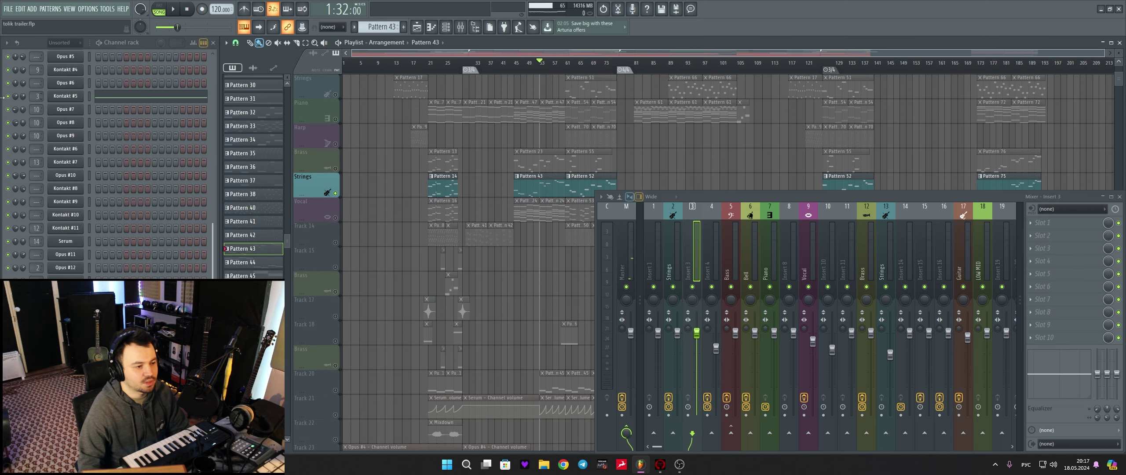
pyautogui.click(65, 96)
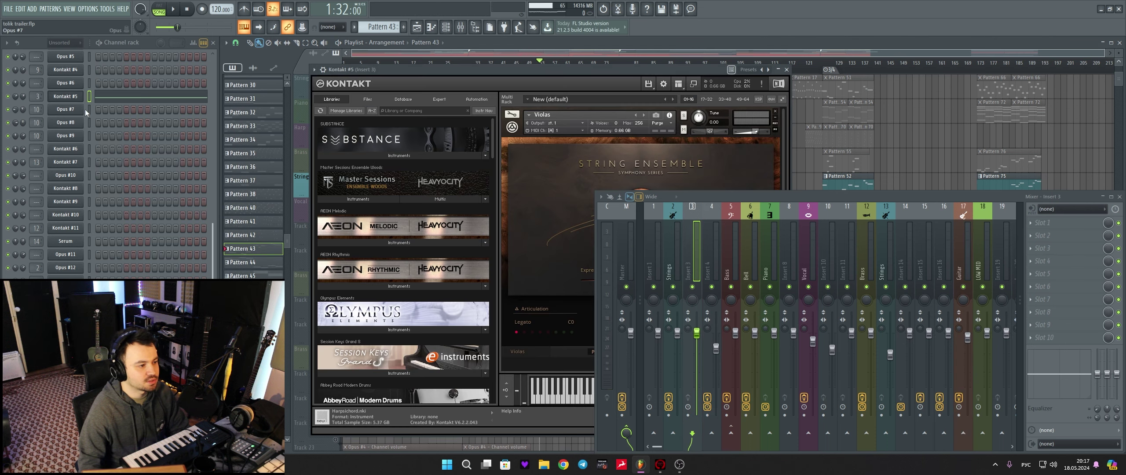
pyautogui.click(787, 70)
# Load Maag EQ4 into the second effect slot of mixer Insert 3 and place its window over the playlist
pyautogui.scroll(1, 537, 70)
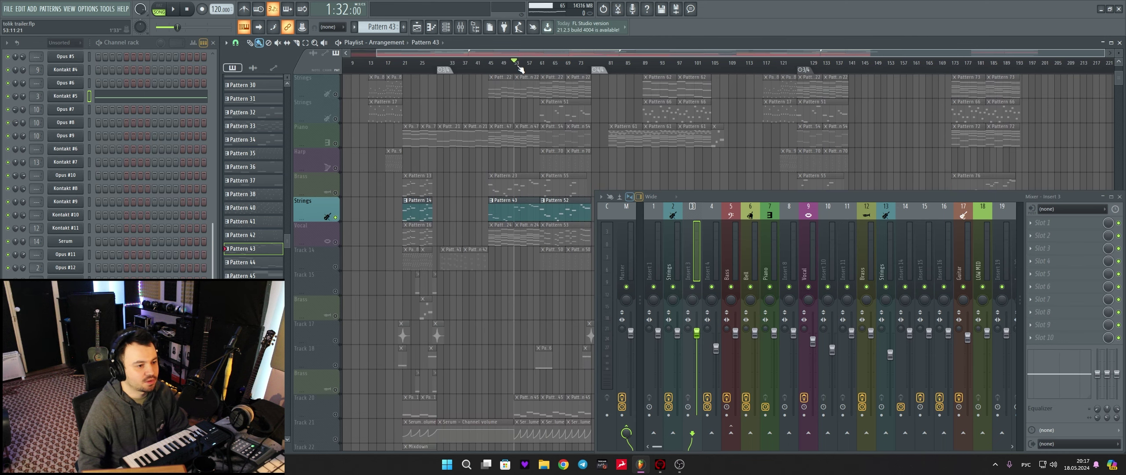
pyautogui.scroll(5, 520, 66)
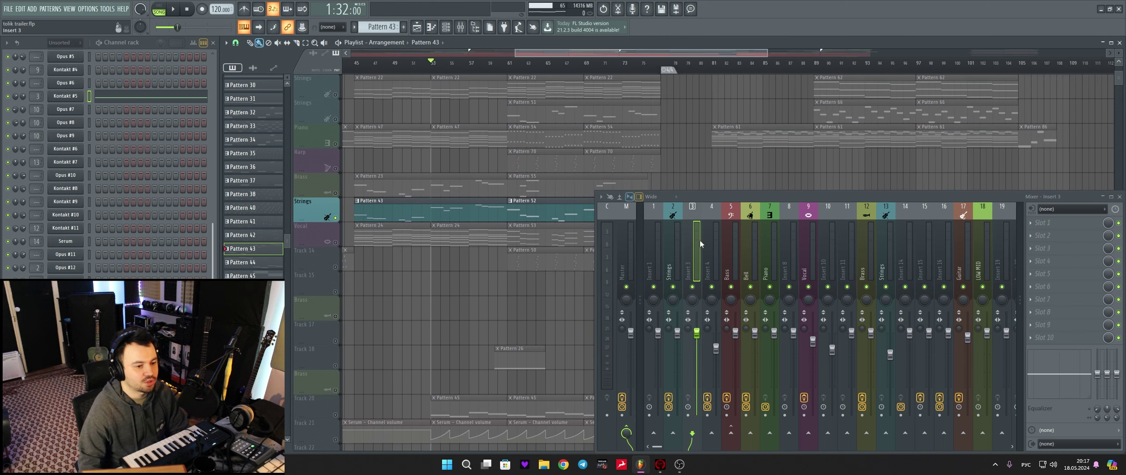
pyautogui.click(1043, 235)
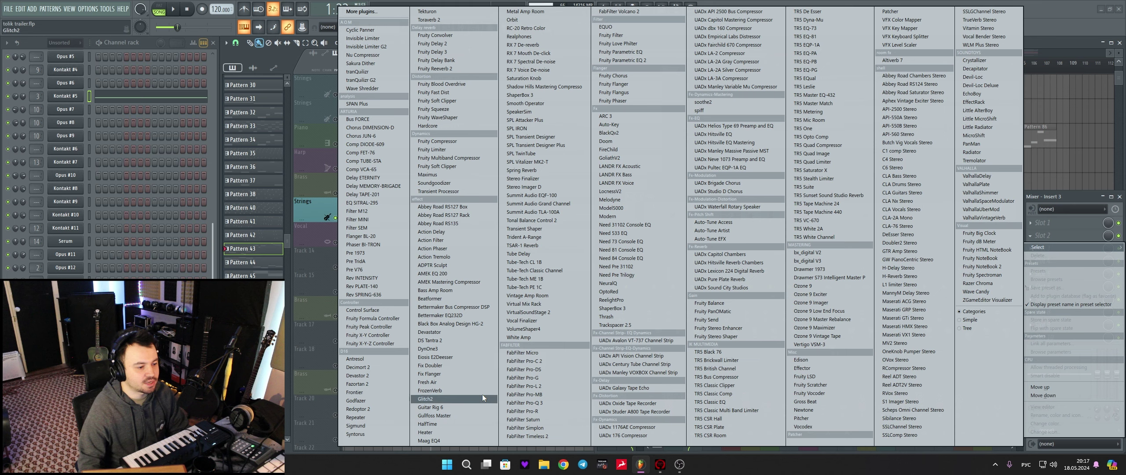
pyautogui.click(484, 440)
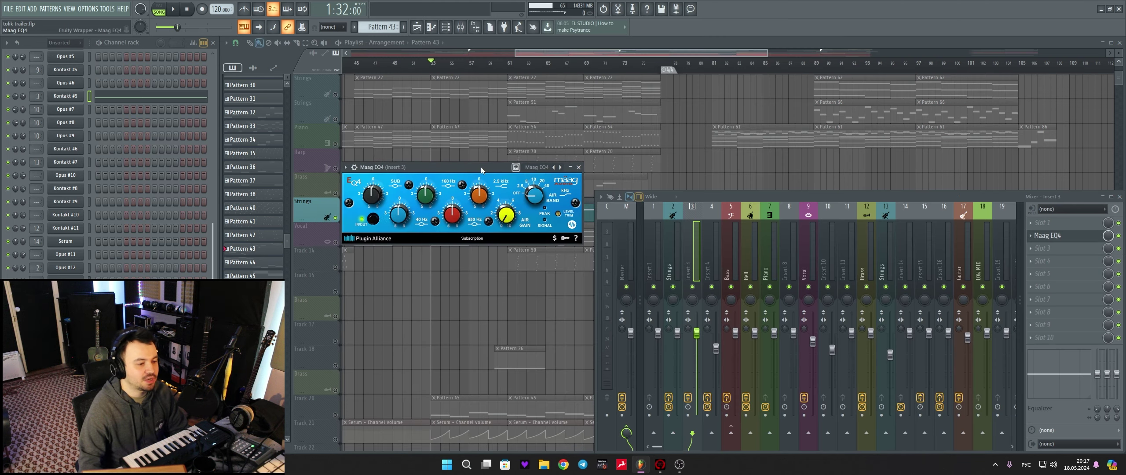
pyautogui.moveTo(482, 169); pyautogui.dragTo(481, 178)
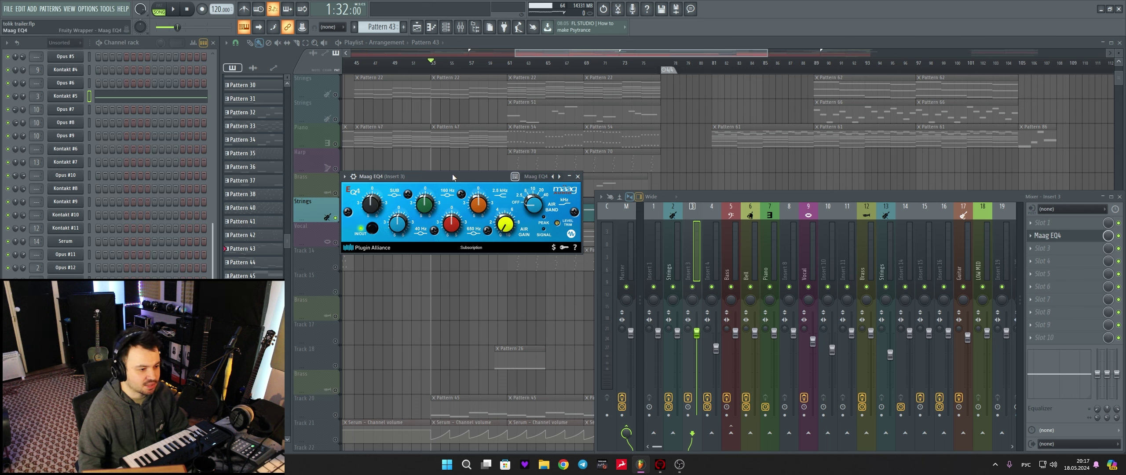
pyautogui.moveTo(452, 175); pyautogui.dragTo(403, 204)
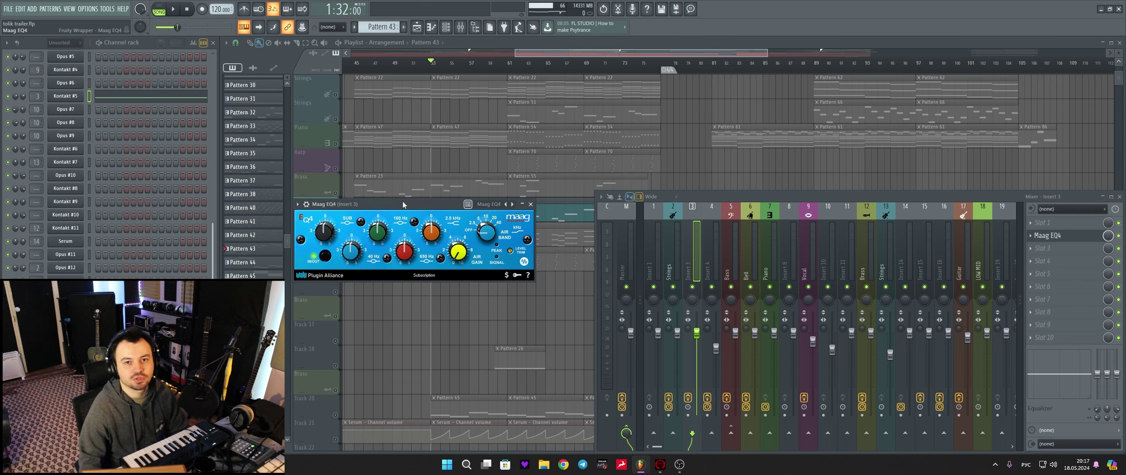
# Switch the Maag EQ4's Air Band through 2.5 kHz, 10 kHz and 40 kHz
pyautogui.scroll(5, 488, 233)
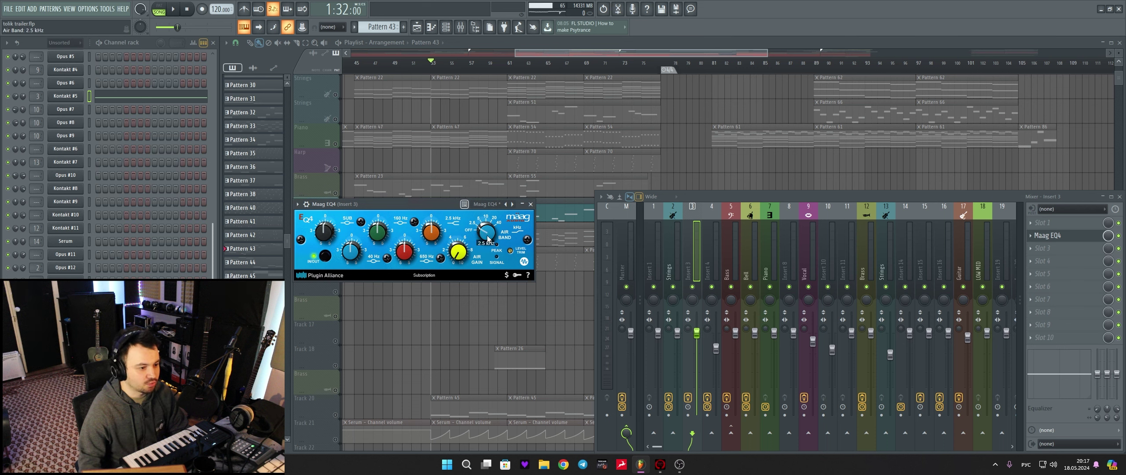
pyautogui.scroll(-4, 477, 230)
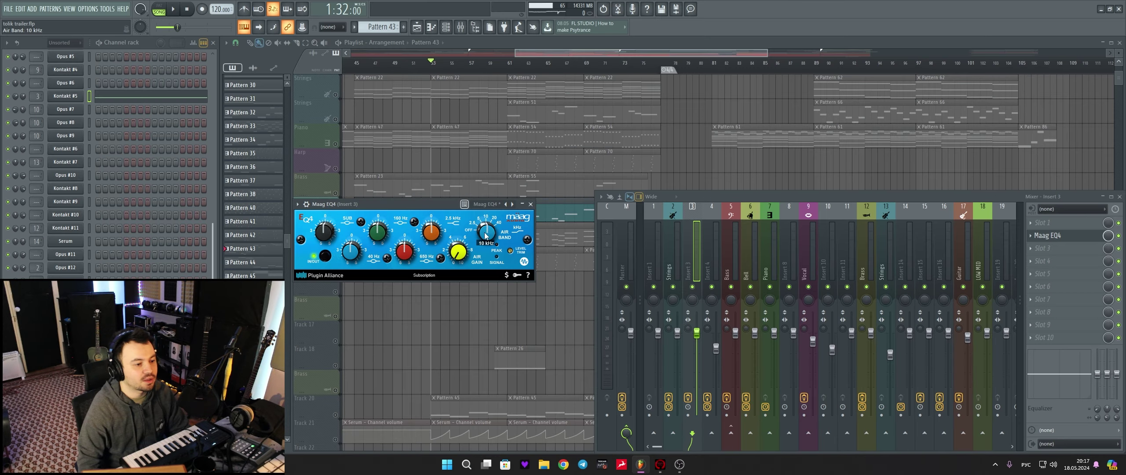
pyautogui.scroll(4, 630, 163)
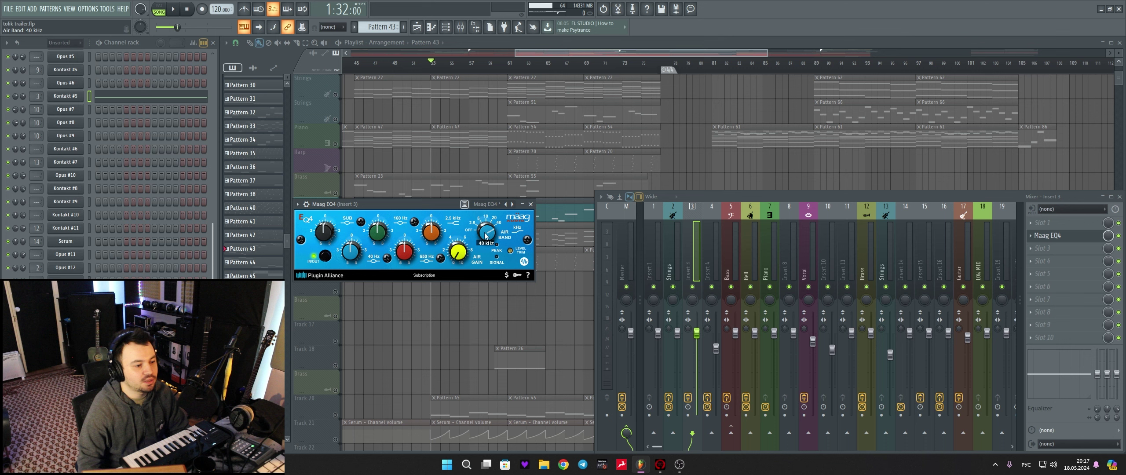
pyautogui.scroll(-1, 493, 232)
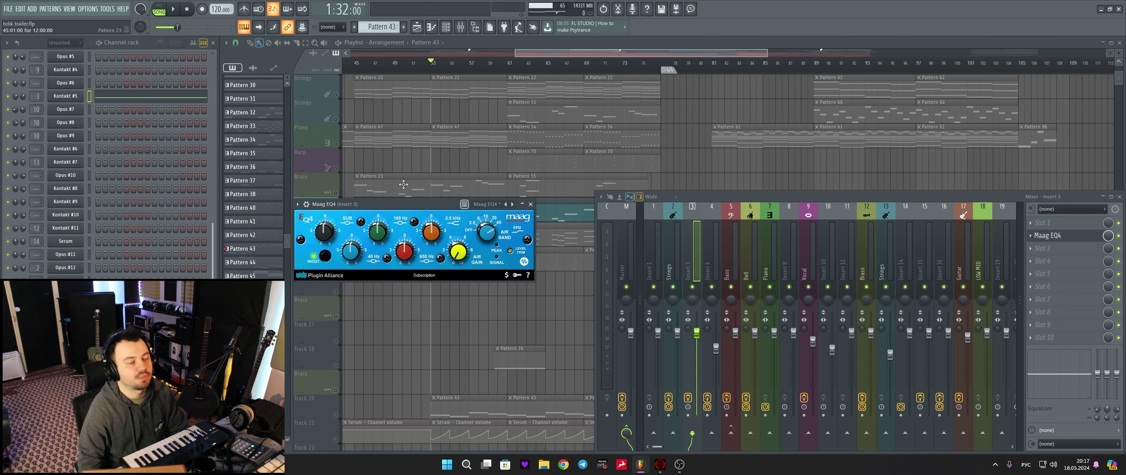
# Move the Maag EQ4 window below the strings track, play the passage from 1:32, and stop
pyautogui.moveTo(396, 204); pyautogui.dragTo(420, 276)
pyautogui.press('space')
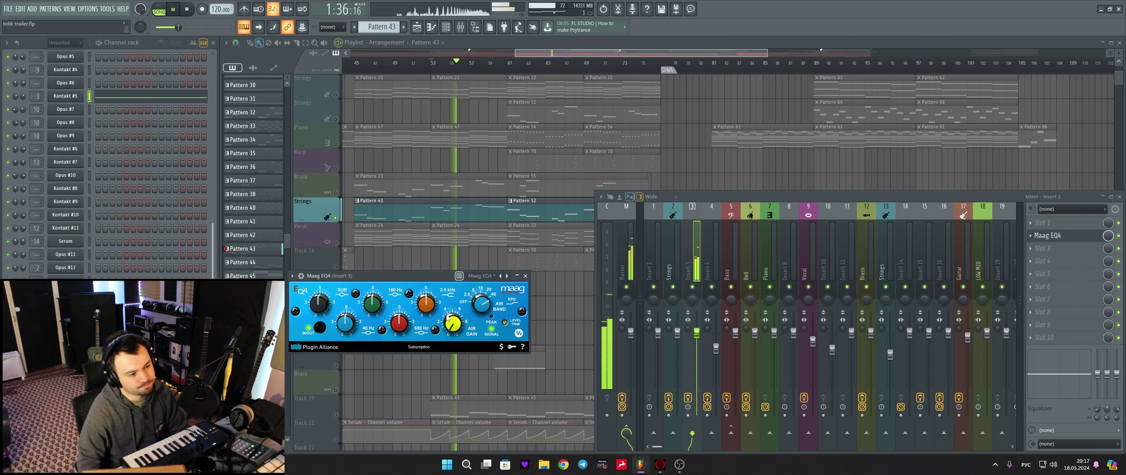
pyautogui.press('space')
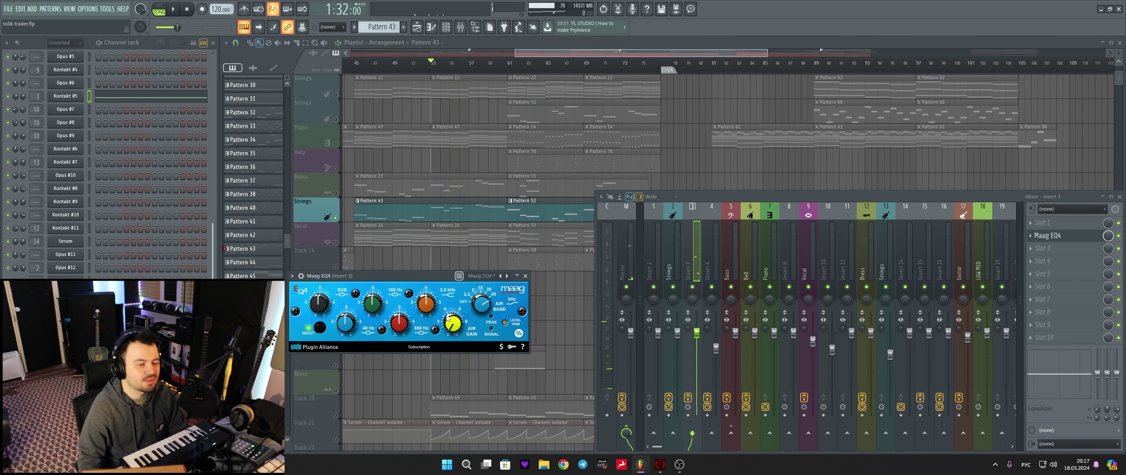
# Play the strings again from 1:32 and raise the Maag EQ4's Air Gain to 2.0
pyautogui.moveTo(398, 274); pyautogui.dragTo(363, 264)
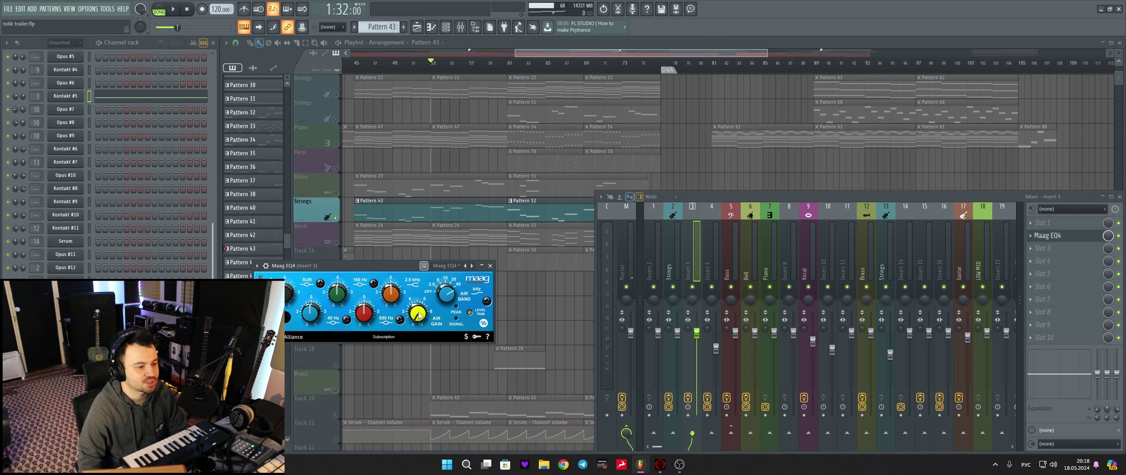
pyautogui.press('space')
pyautogui.moveTo(423, 331)
pyautogui.mouseDown()
pyautogui.moveTo(412, 336)
pyautogui.moveTo(420, 321)
pyautogui.mouseUp()
pyautogui.scroll(4, 419, 322)
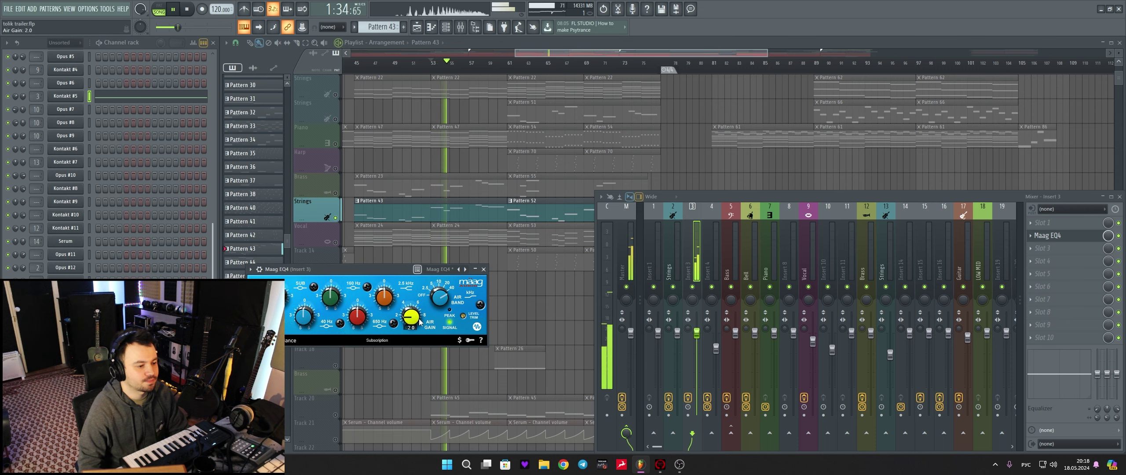
# Raise the Maag EQ4's Air Gain further while the strings play, and replay the passage from 1:32
pyautogui.scroll(1, 419, 322)
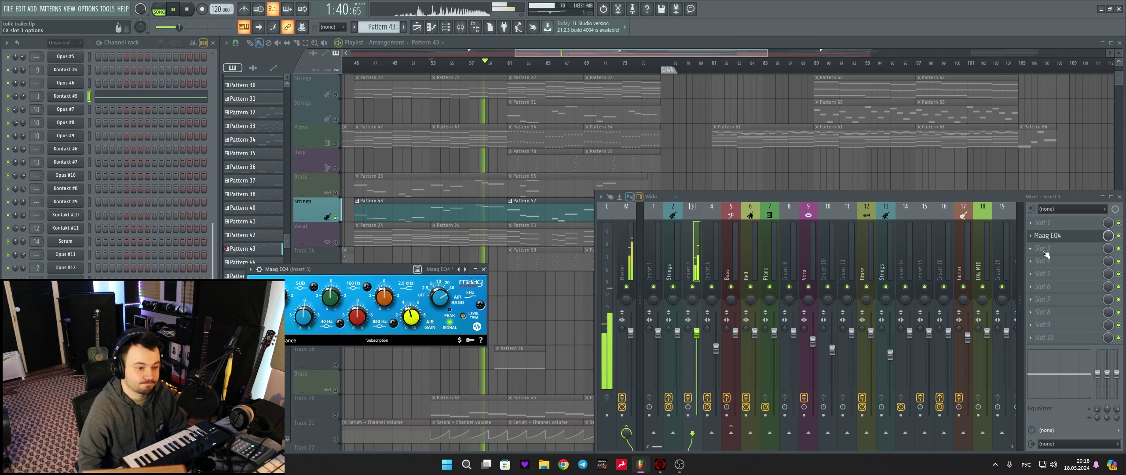
pyautogui.press('space')
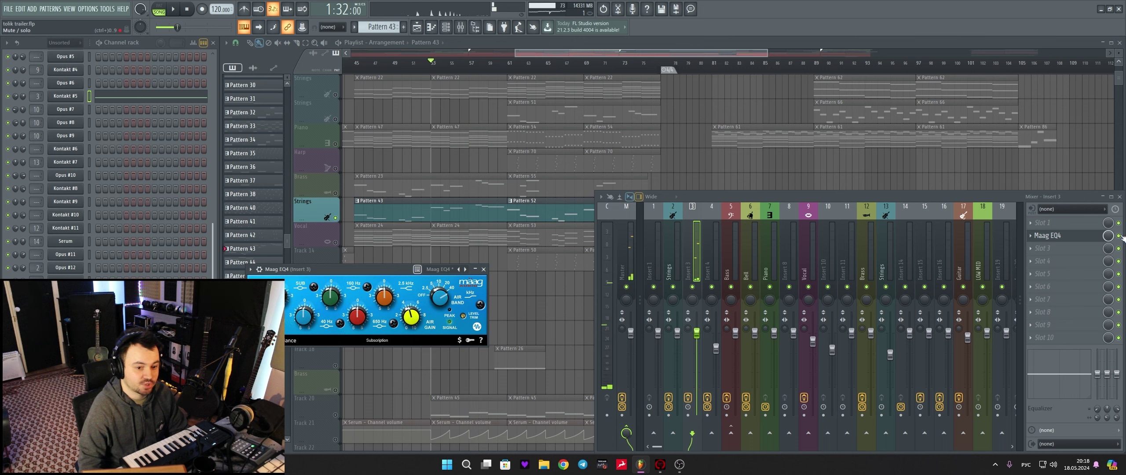
pyautogui.press('space')
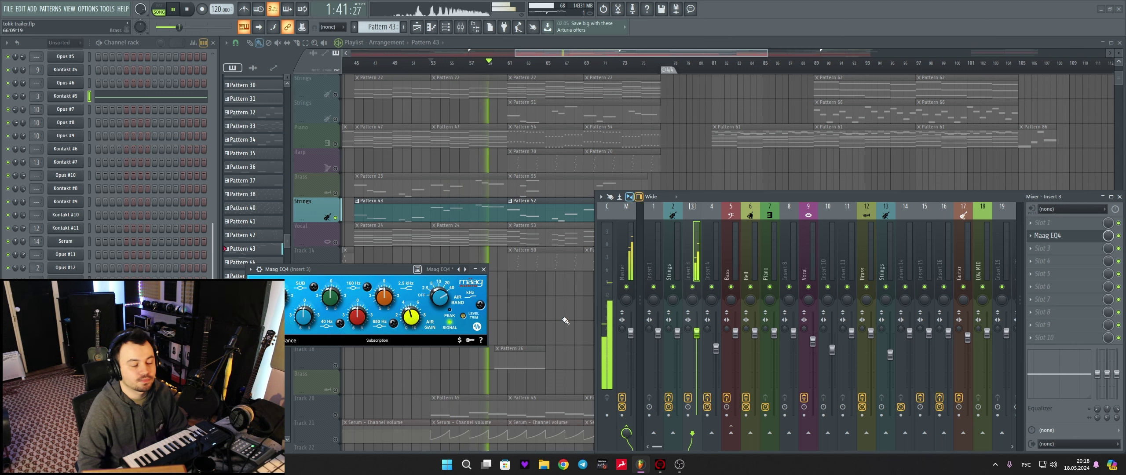
pyautogui.press('space')
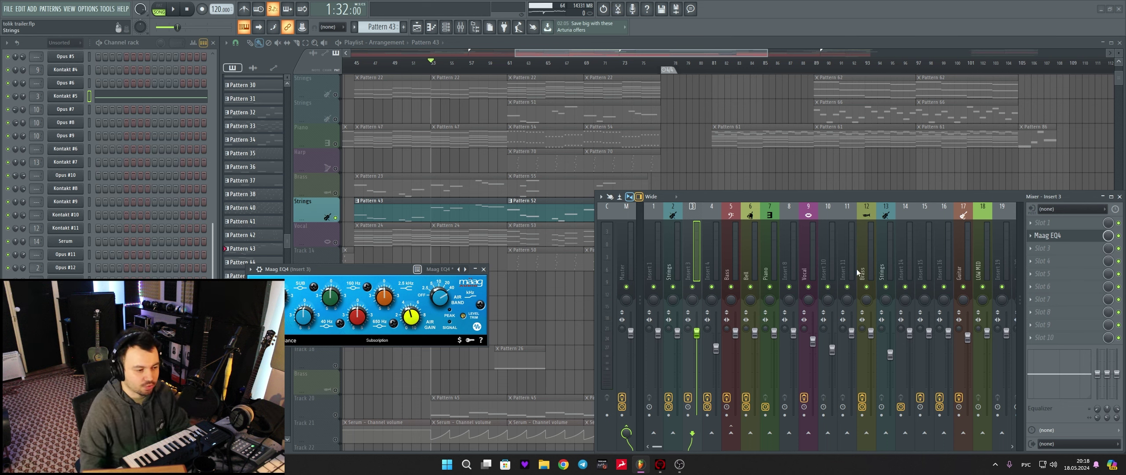
# Move the Maag EQ4 window fully into view beside the mixer and adjust its lower bands, bringing 650 Hz to +0.5
pyautogui.moveTo(381, 269); pyautogui.dragTo(424, 263)
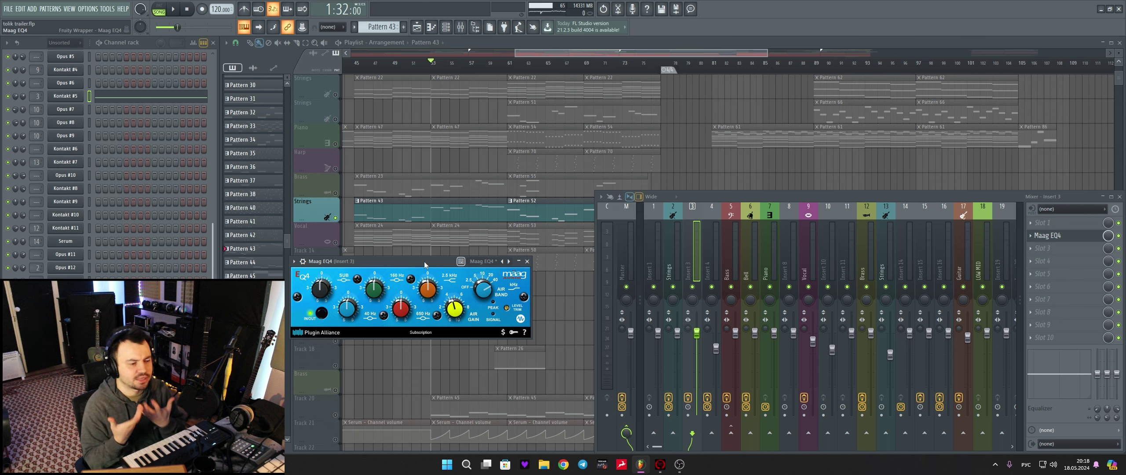
pyautogui.moveTo(424, 261); pyautogui.dragTo(441, 244)
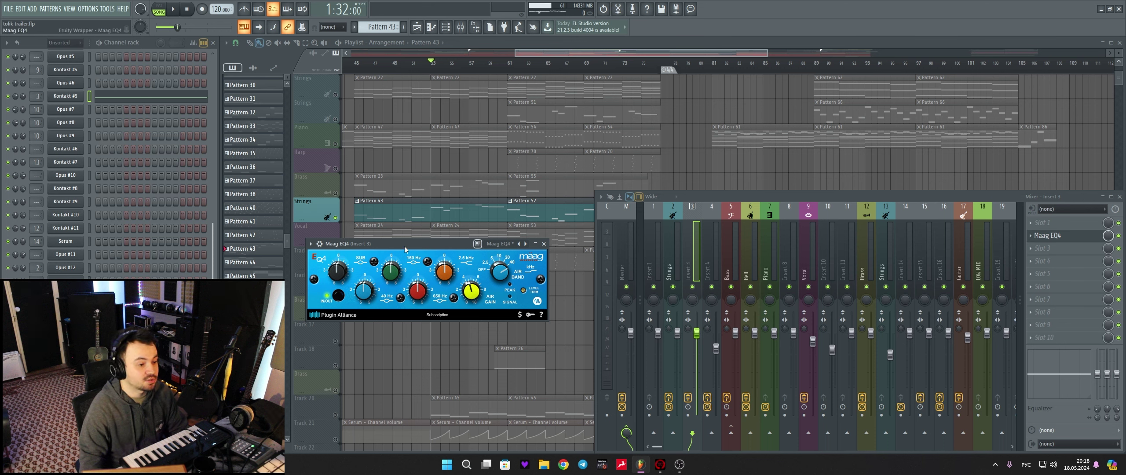
pyautogui.moveTo(405, 246); pyautogui.dragTo(391, 235)
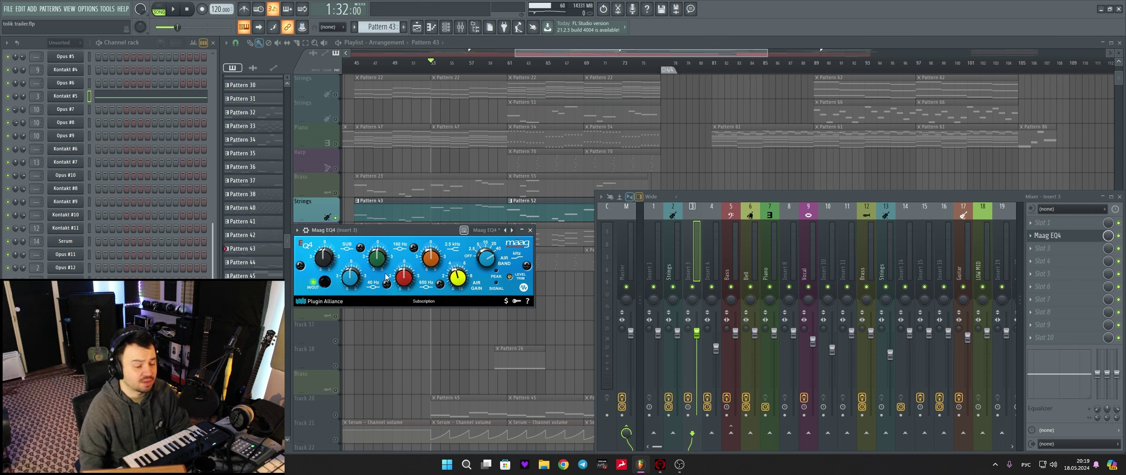
pyautogui.scroll(-3, 378, 260)
pyautogui.scroll(-3, 351, 278)
pyautogui.scroll(1, 403, 277)
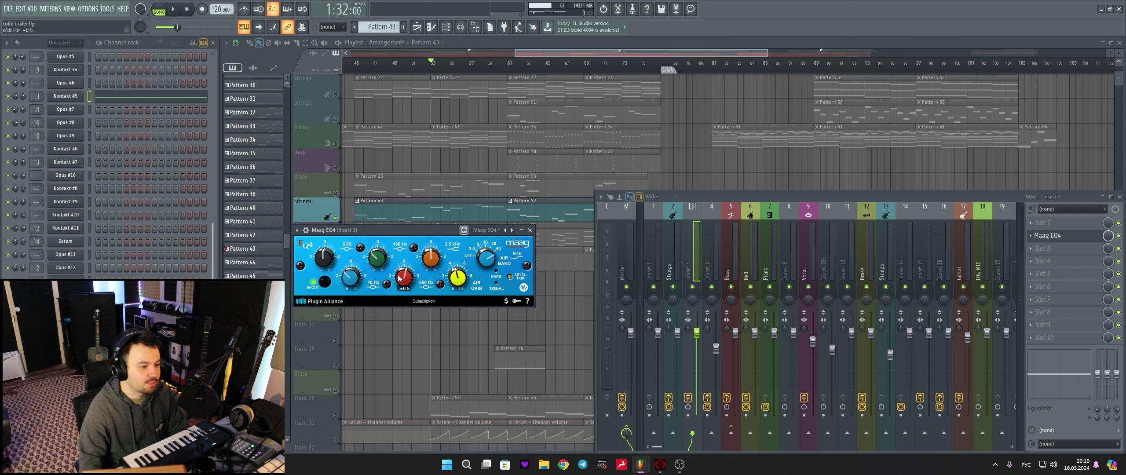
pyautogui.scroll(1, 432, 259)
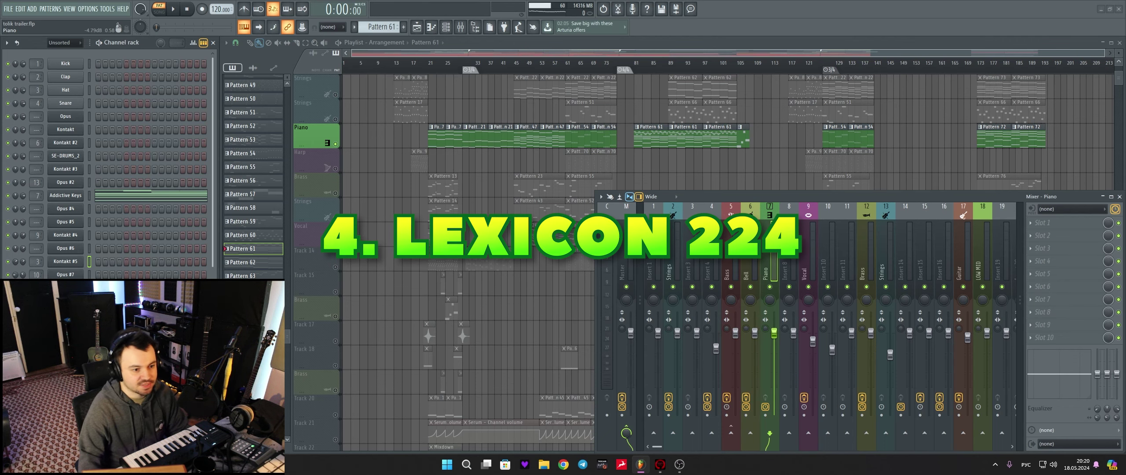
# Load UADx Lexicon 224 Digital Reverb into the Piano insert's second effect slot and place its window over the playlist
pyautogui.click(1043, 235)
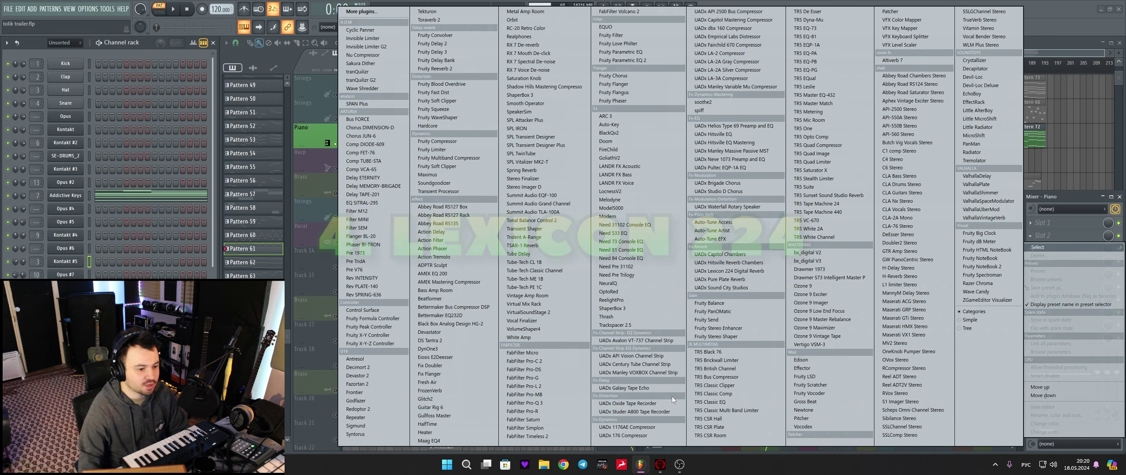
pyautogui.click(723, 271)
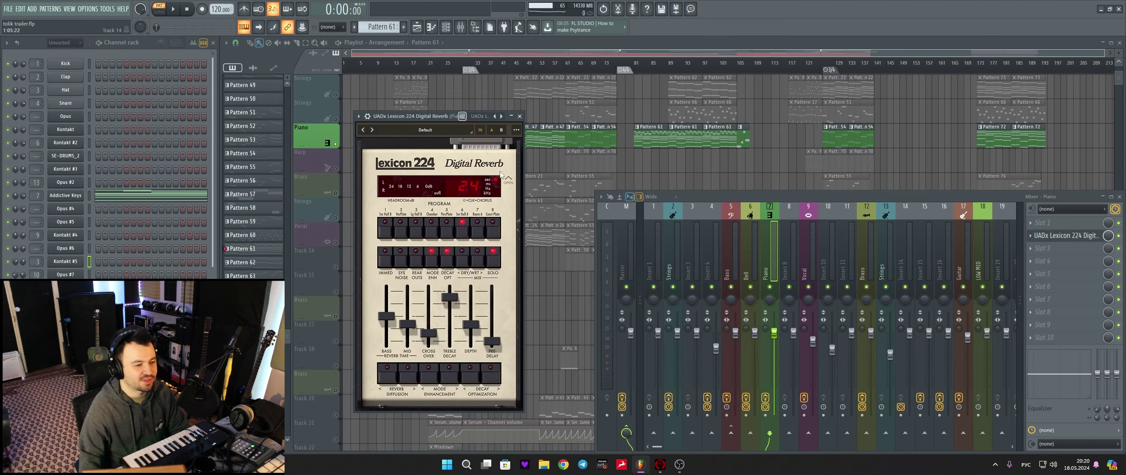
pyautogui.moveTo(425, 117); pyautogui.dragTo(438, 107)
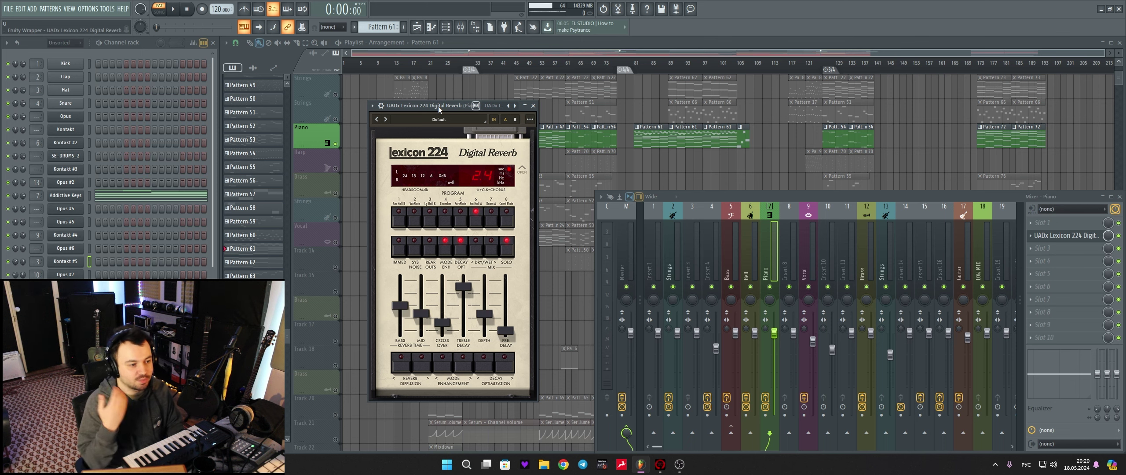
pyautogui.moveTo(439, 108); pyautogui.dragTo(482, 115)
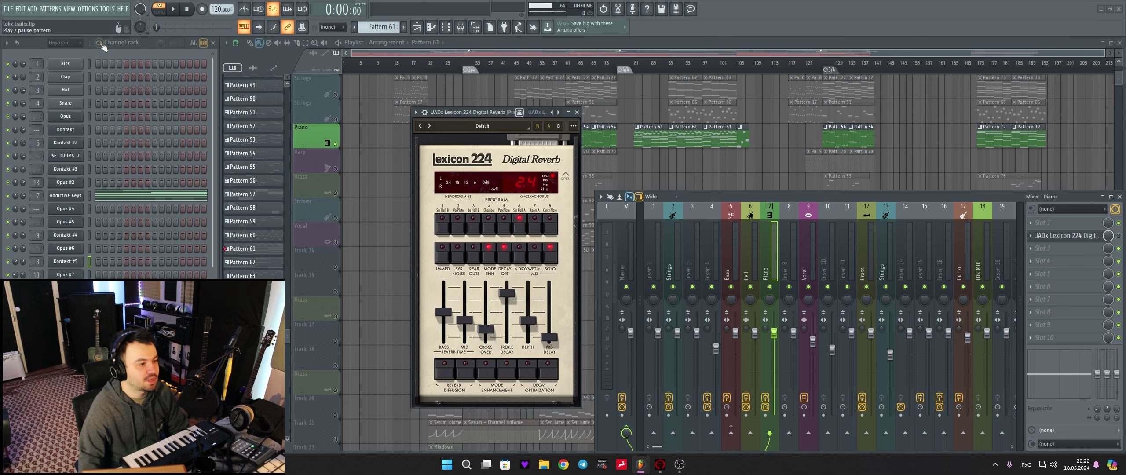
# Play the piano pattern from the start, select the Addictive Keys channel, and move the Lexicon 224 window toward the channel rack
pyautogui.press('space')
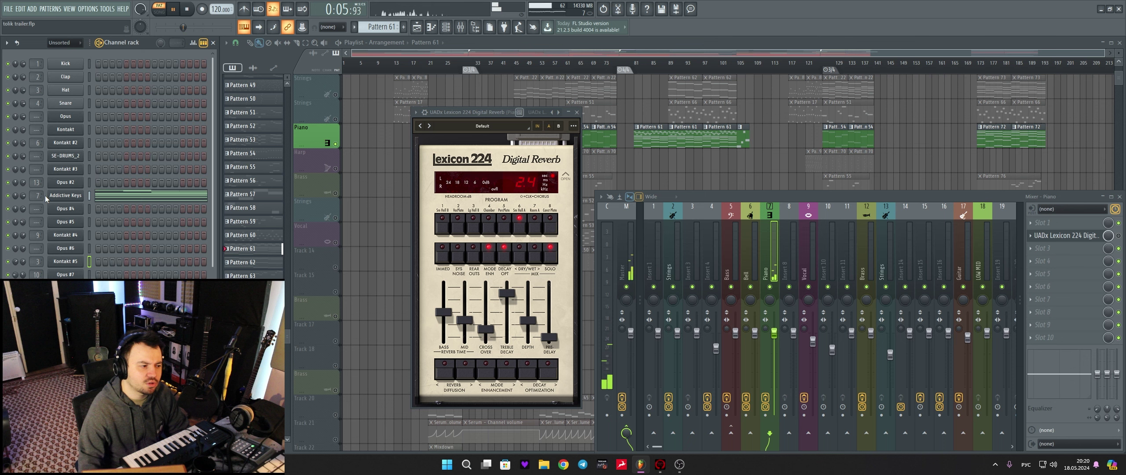
pyautogui.click(65, 195)
pyautogui.click(65, 195)
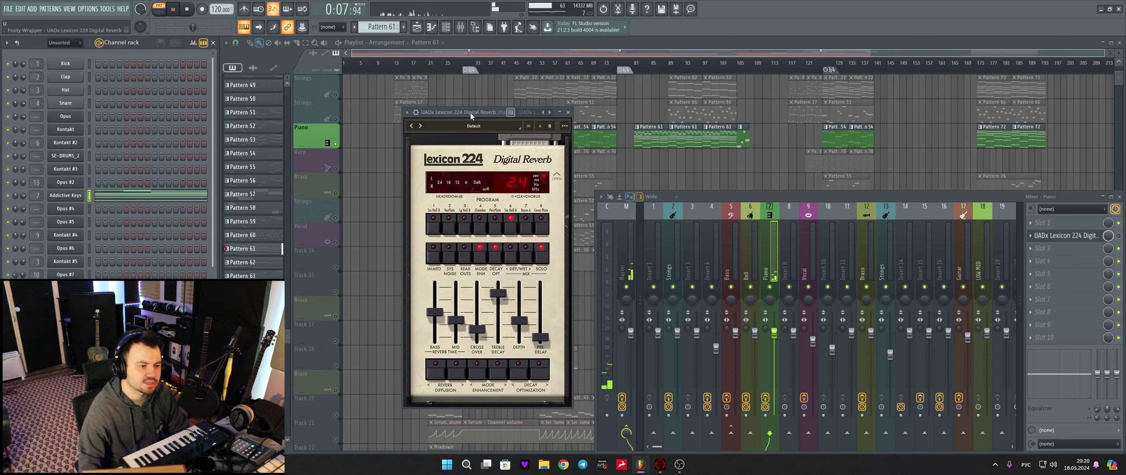
pyautogui.moveTo(470, 113); pyautogui.dragTo(403, 94)
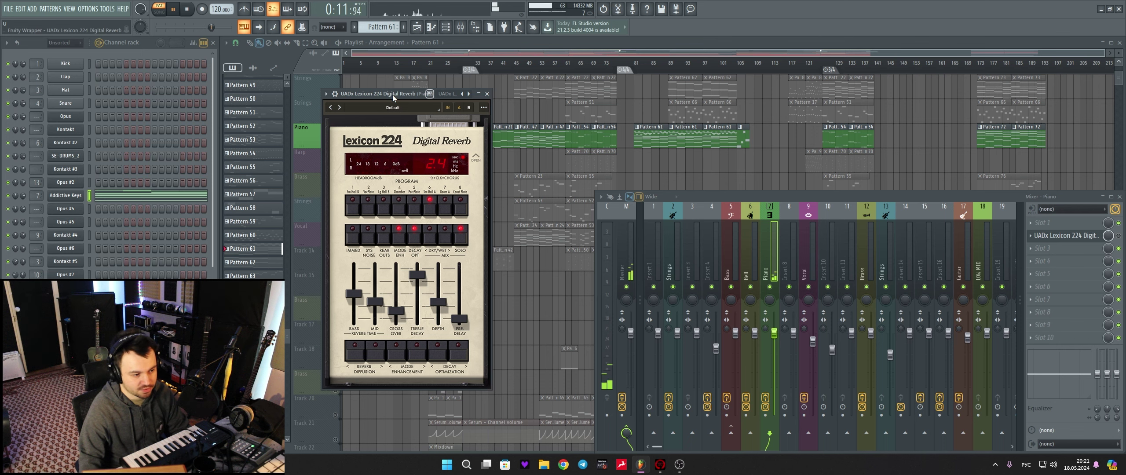
# Toggle the Lexicon 224's effect slot to compare the piano with and without reverb, and stop playback
pyautogui.click(1119, 236)
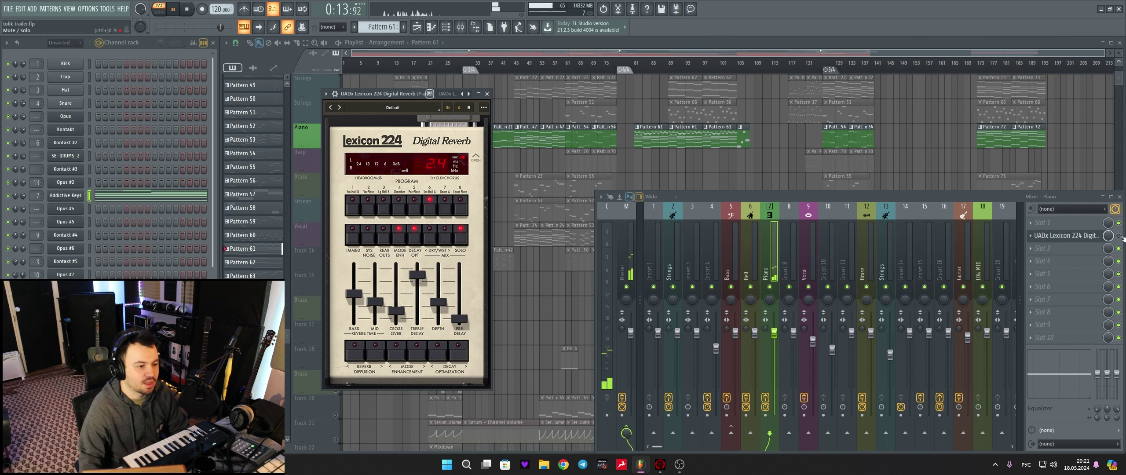
pyautogui.click(1119, 236)
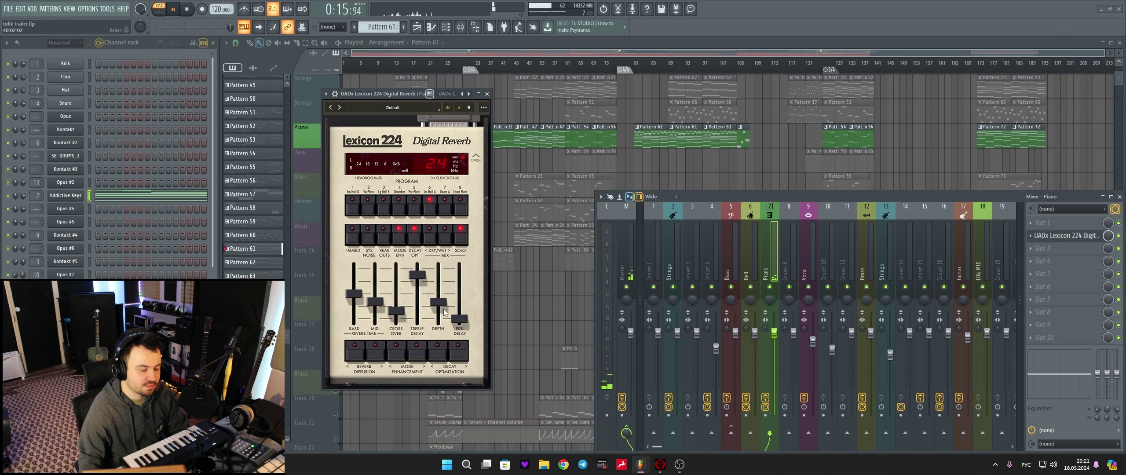
pyautogui.press('space')
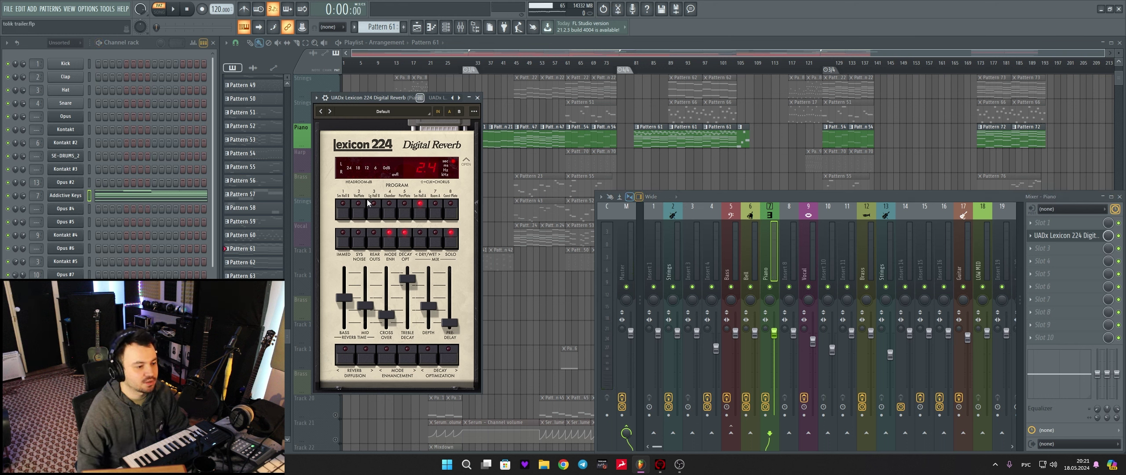
# Switch the Lexicon 224 program through Room A, SmHall A and PercPlate, and return to Room A
pyautogui.moveTo(383, 98); pyautogui.dragTo(396, 97)
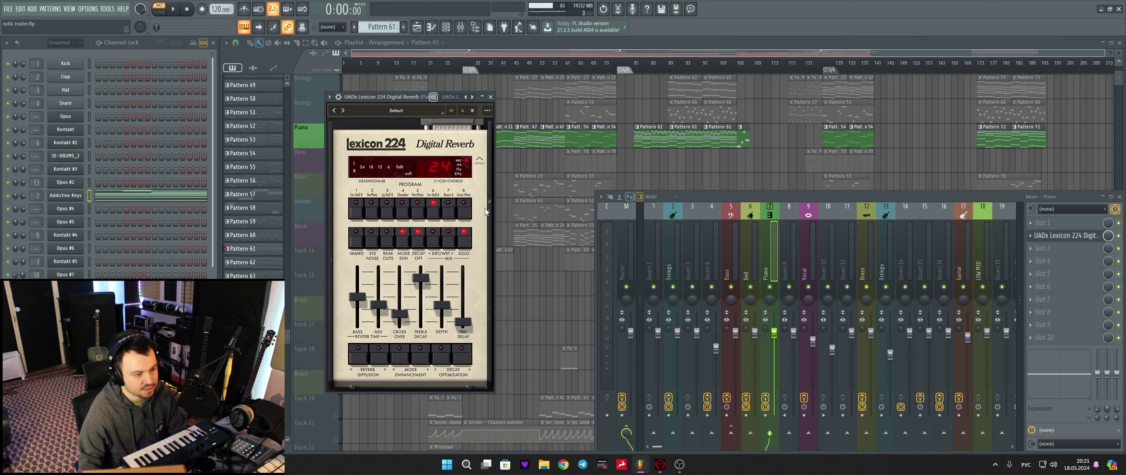
pyautogui.click(450, 213)
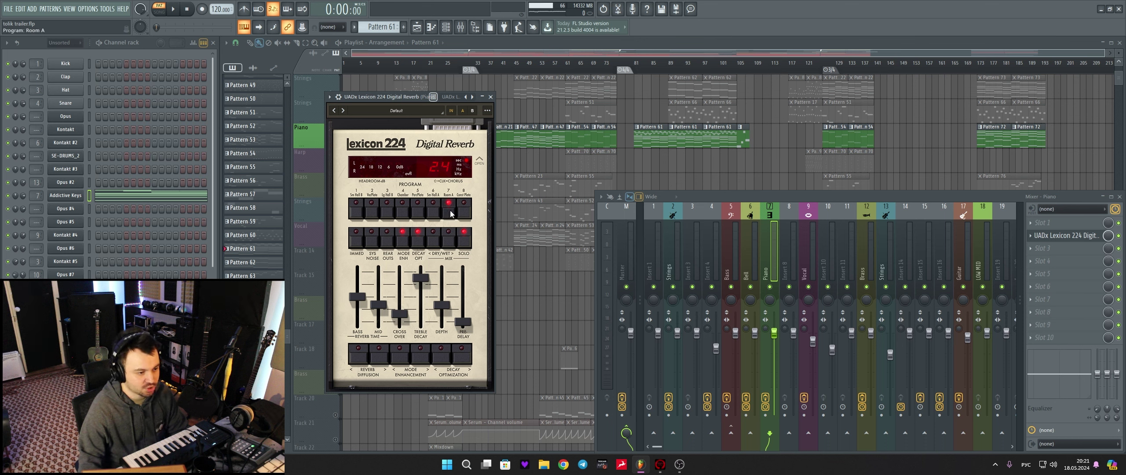
pyautogui.click(426, 214)
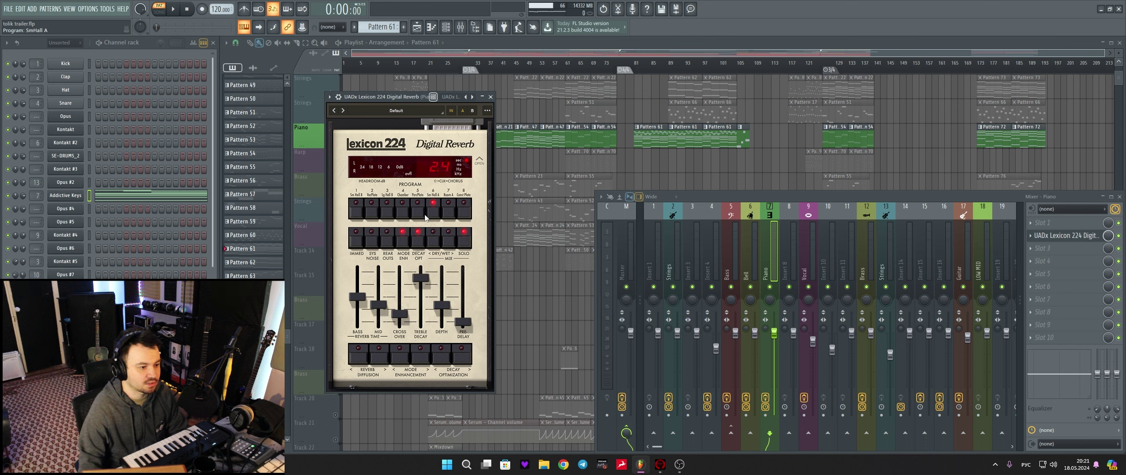
pyautogui.click(417, 214)
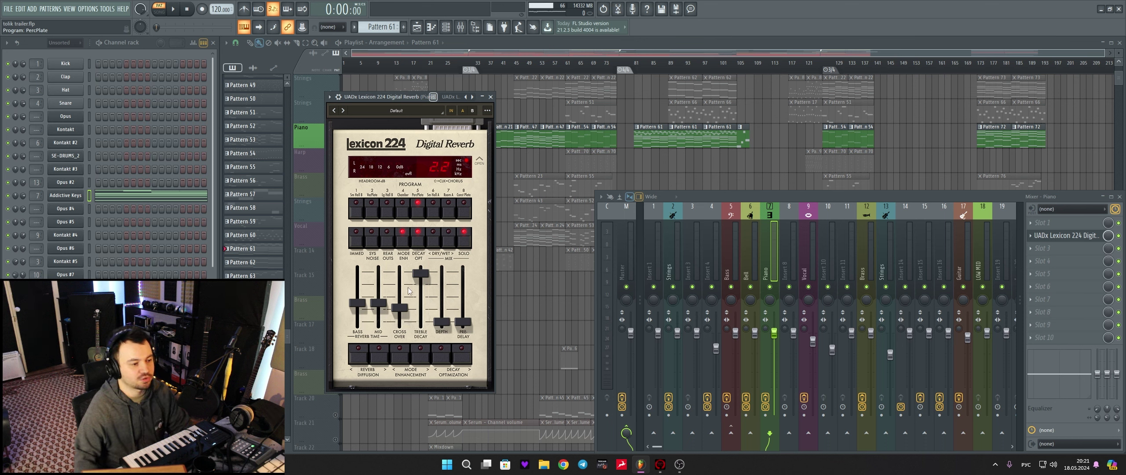
pyautogui.click(429, 208)
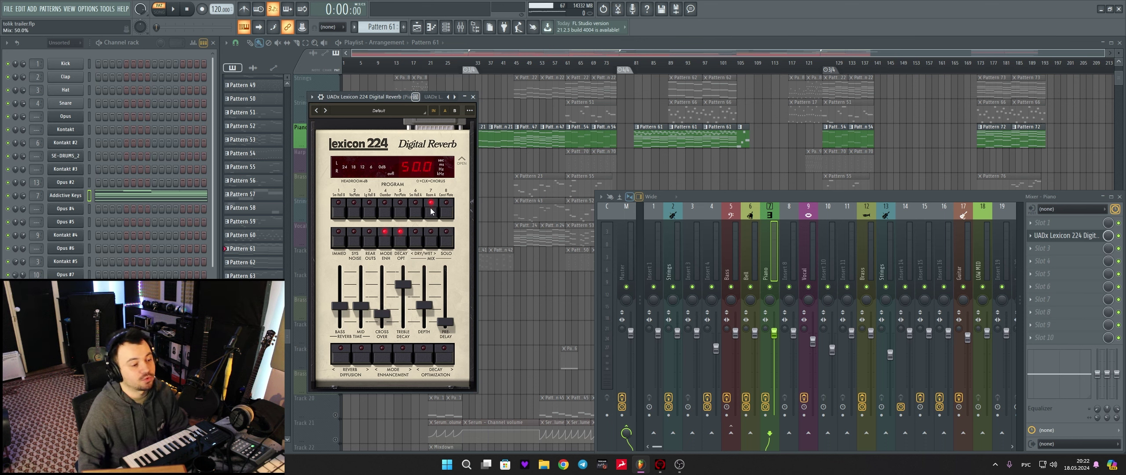
# Lower the Lexicon 224's dry/wet mix to 0%
pyautogui.click(416, 242)
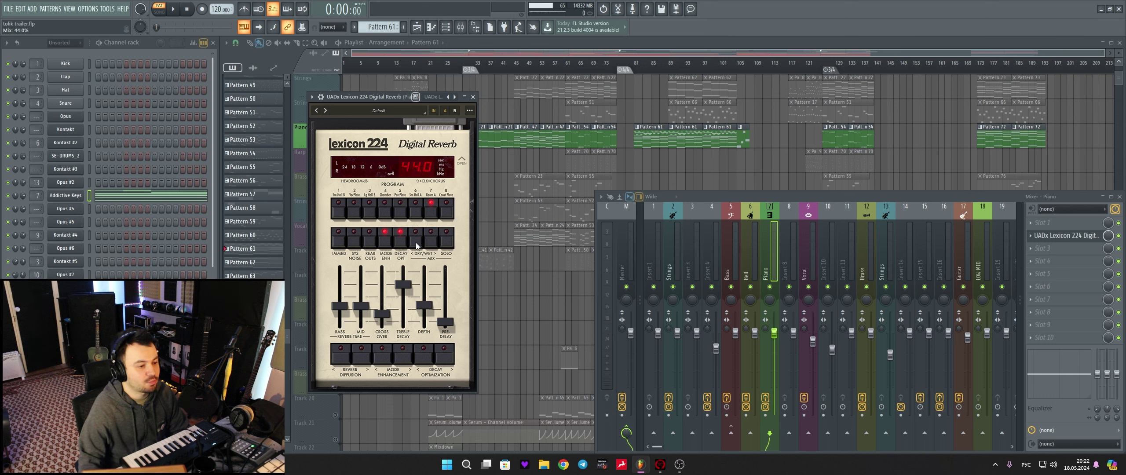
pyautogui.click(417, 243)
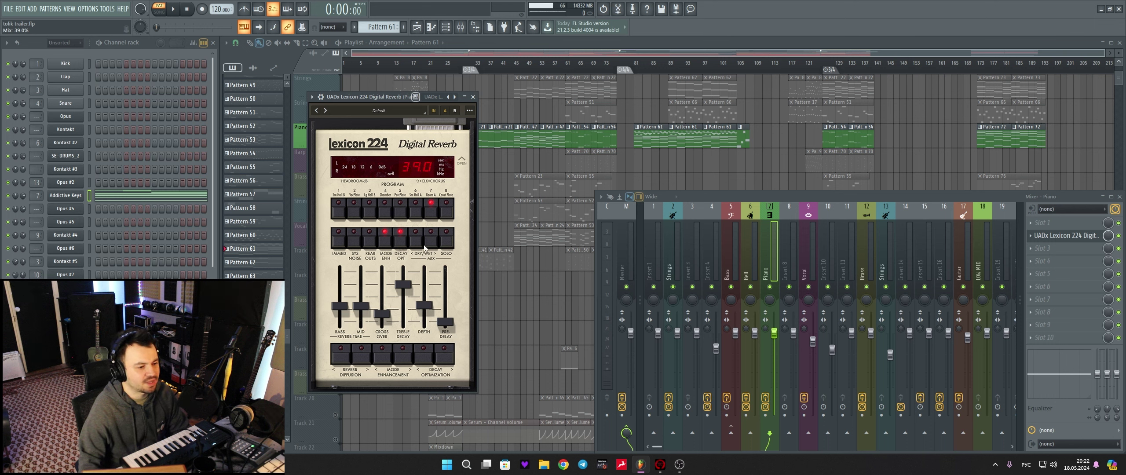
pyautogui.click(418, 247)
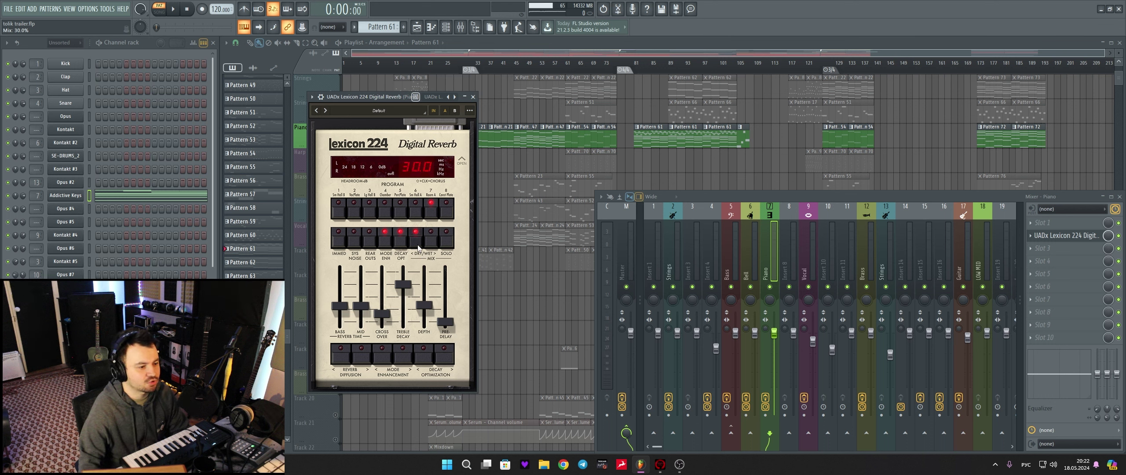
pyautogui.click(417, 247)
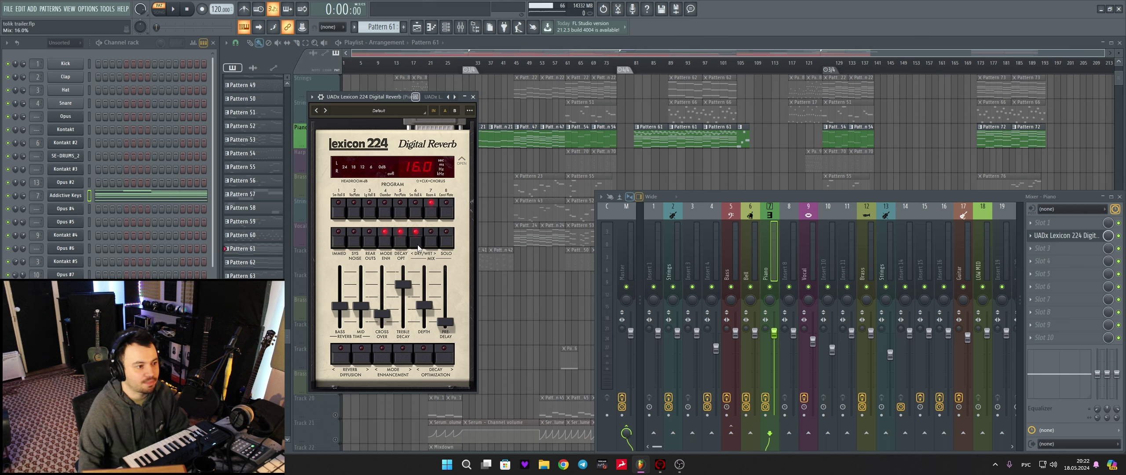
pyautogui.click(417, 246)
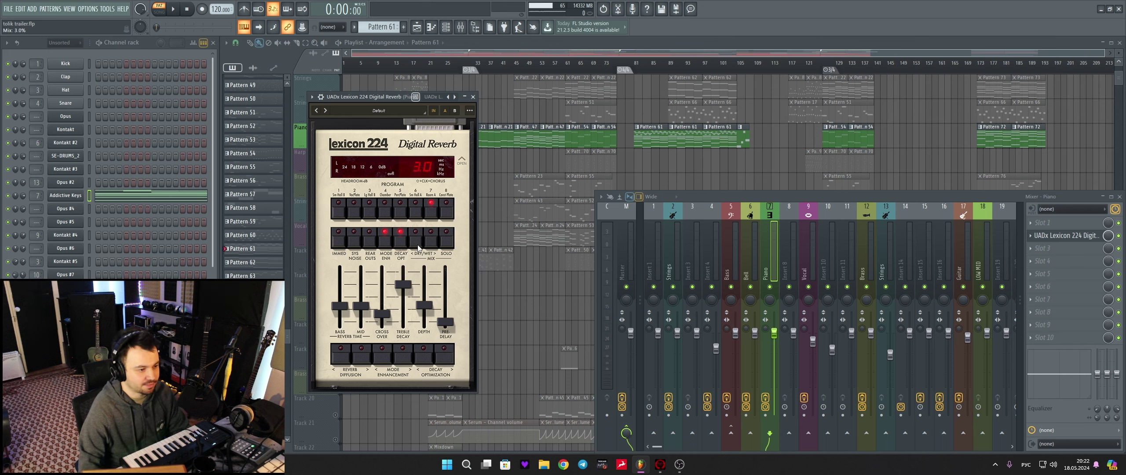
# Play the piano pattern from the start and gradually raise the Lexicon 224's dry/wet mix to 65%
pyautogui.press('space')
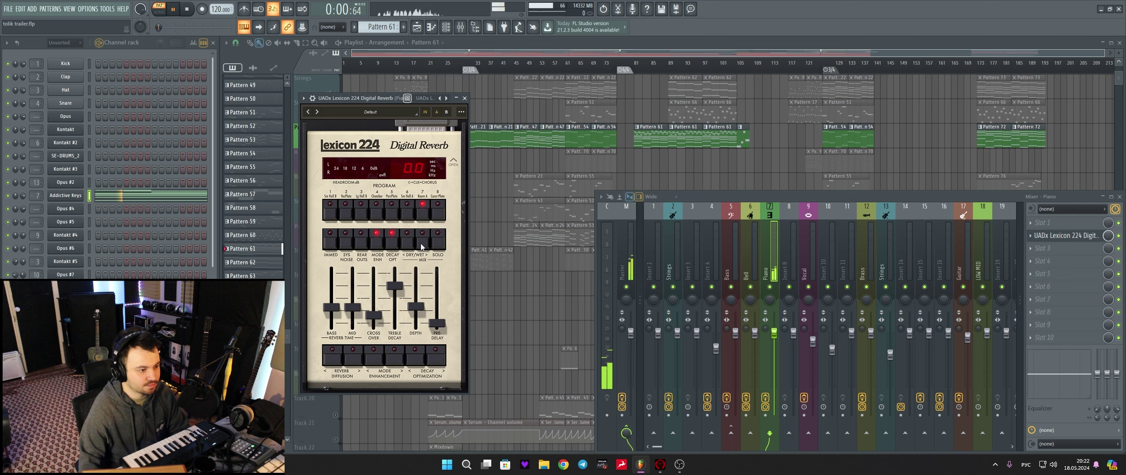
pyautogui.click(421, 243)
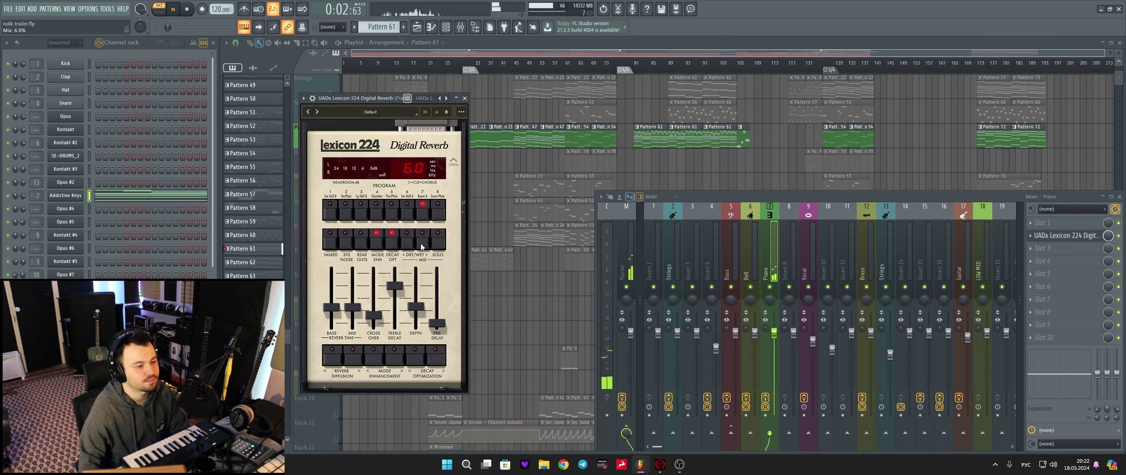
pyautogui.click(420, 243)
pyautogui.click(420, 242)
pyautogui.click(420, 243)
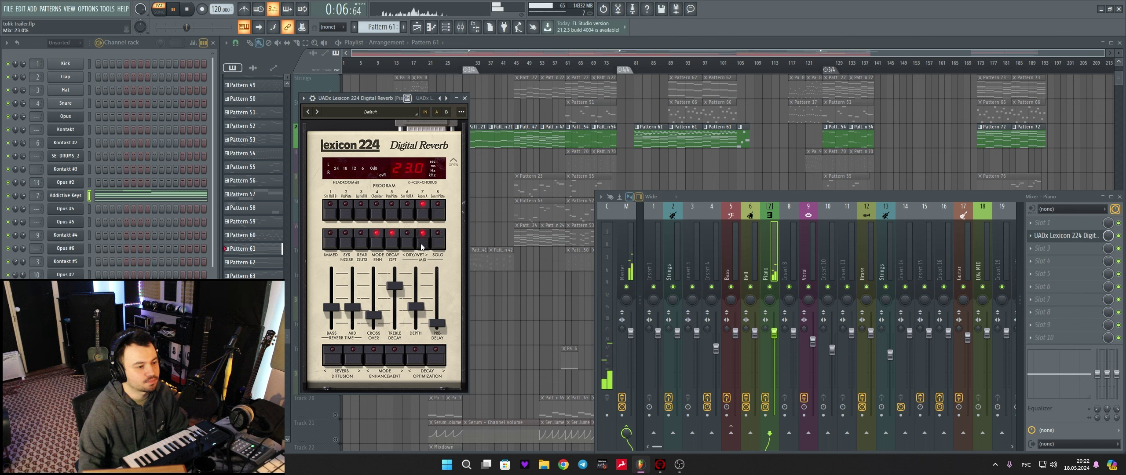
pyautogui.click(420, 246)
pyautogui.click(421, 246)
pyautogui.click(421, 246)
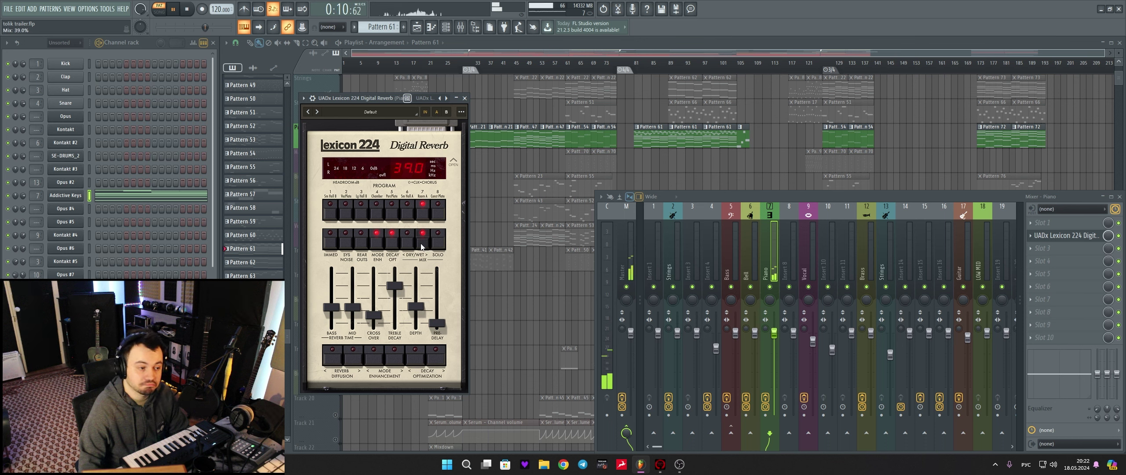
pyautogui.click(421, 246)
pyautogui.click(421, 246)
pyautogui.click(420, 246)
pyautogui.click(420, 246)
pyautogui.click(420, 244)
pyautogui.click(420, 244)
pyautogui.click(420, 244)
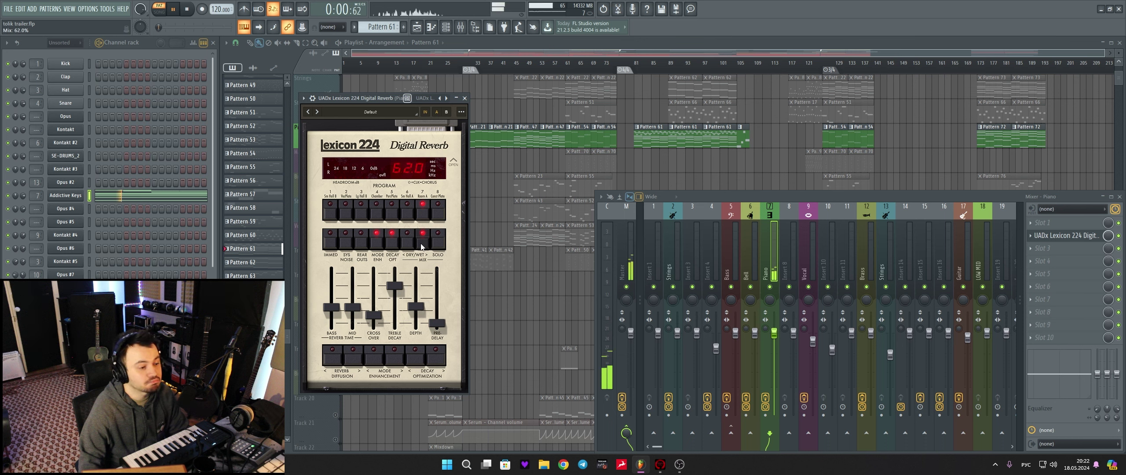
pyautogui.click(420, 244)
pyautogui.click(420, 243)
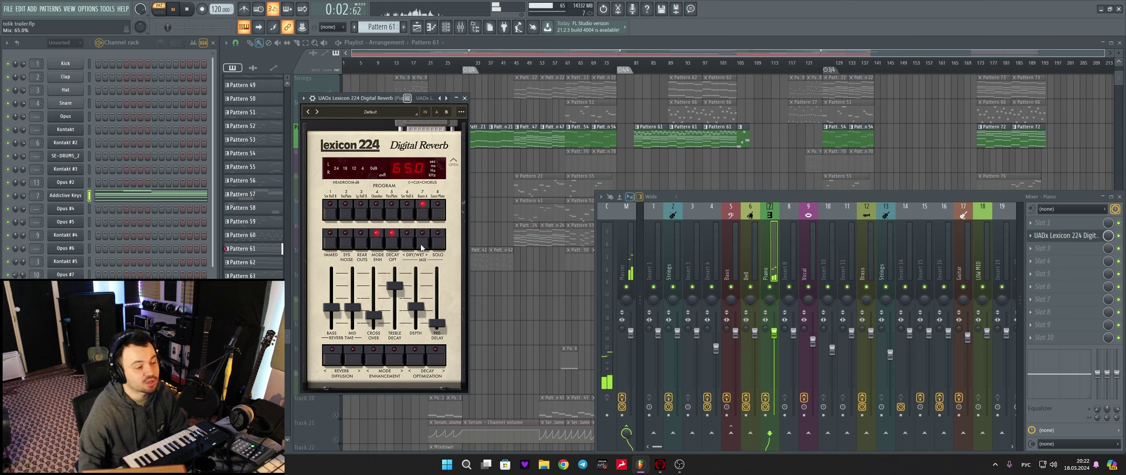
# Raise the Lexicon 224's pre-delay to 255 ms during playback, reduce it to 132 ms, and stop playback
pyautogui.click(434, 324)
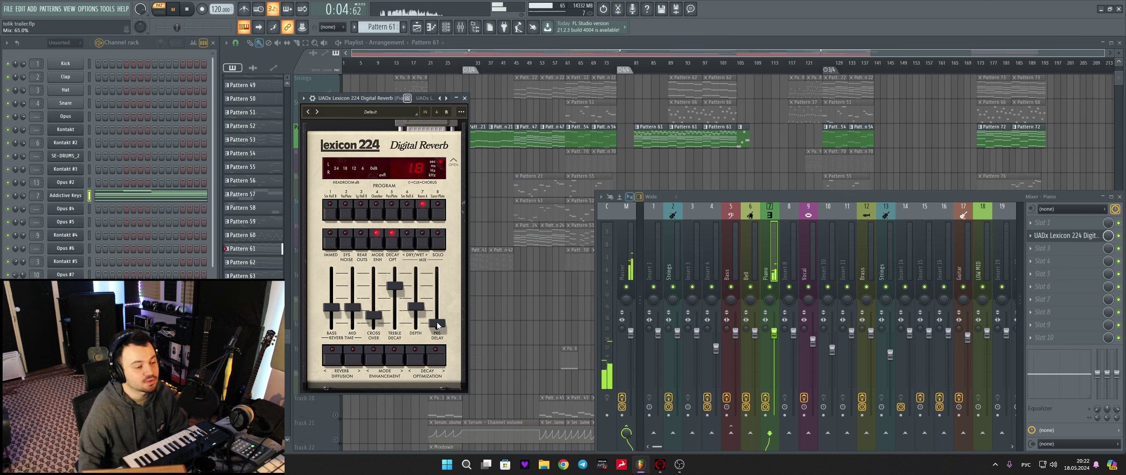
pyautogui.moveTo(441, 322); pyautogui.dragTo(443, 275)
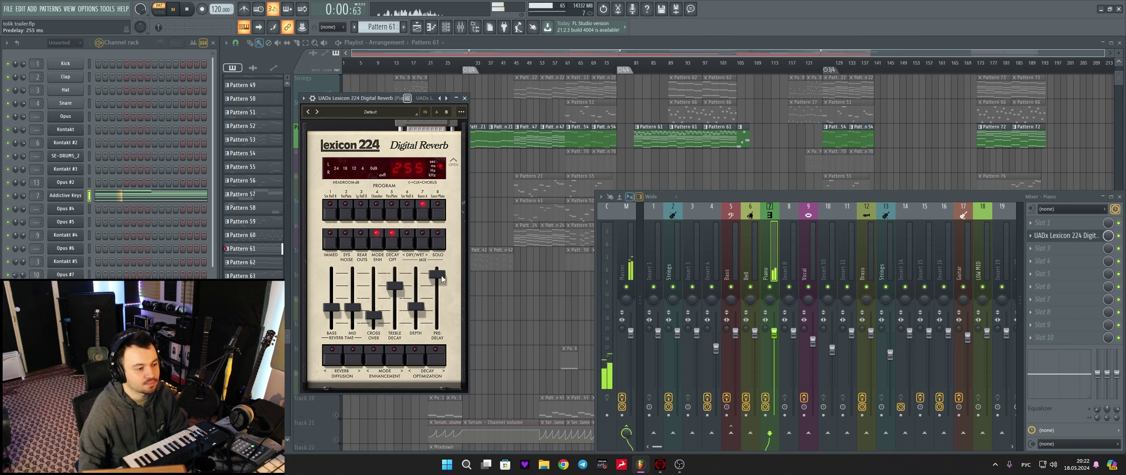
pyautogui.moveTo(441, 276); pyautogui.dragTo(438, 301)
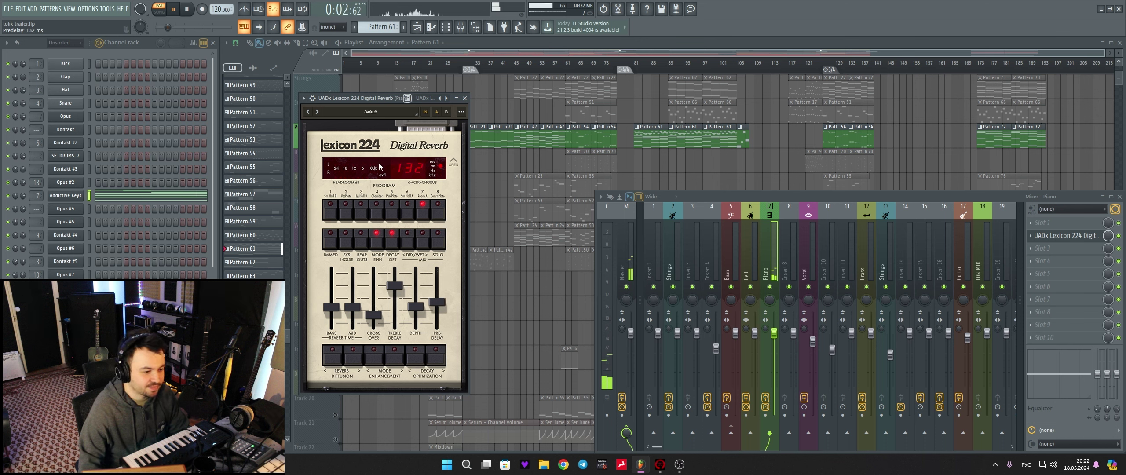
pyautogui.press('space')
# Filter the Lexicon 224 presets by Drums and load the DI's Drum Room preset
pyautogui.click(370, 113)
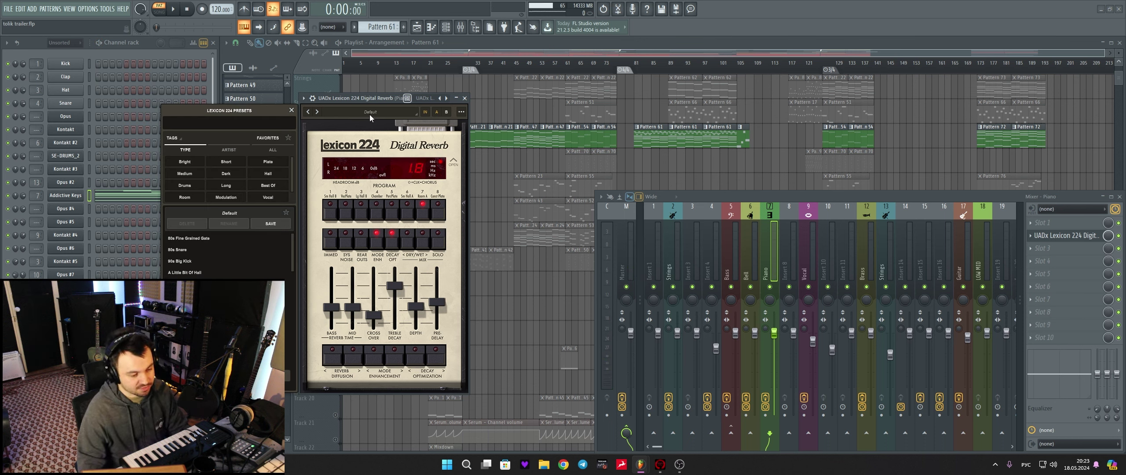
pyautogui.click(176, 187)
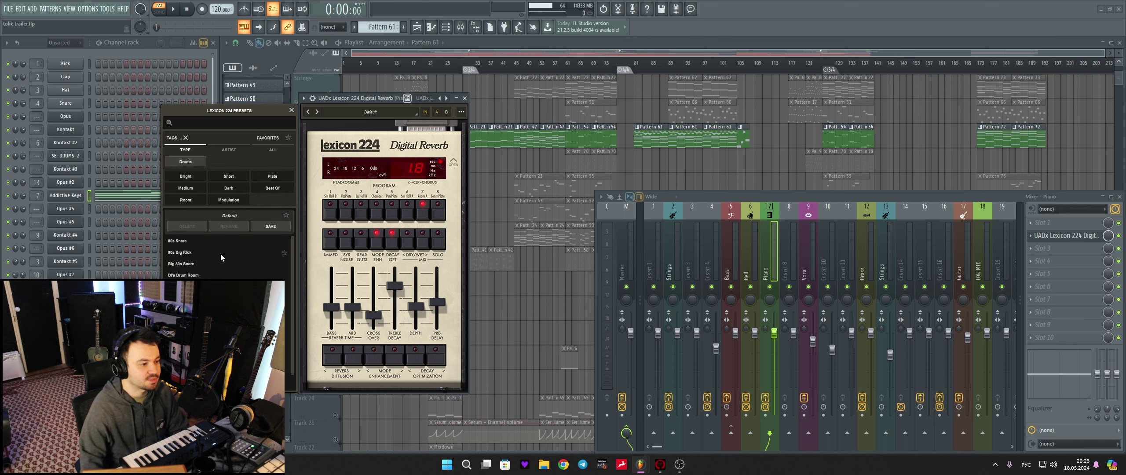
pyautogui.click(207, 275)
pyautogui.click(291, 110)
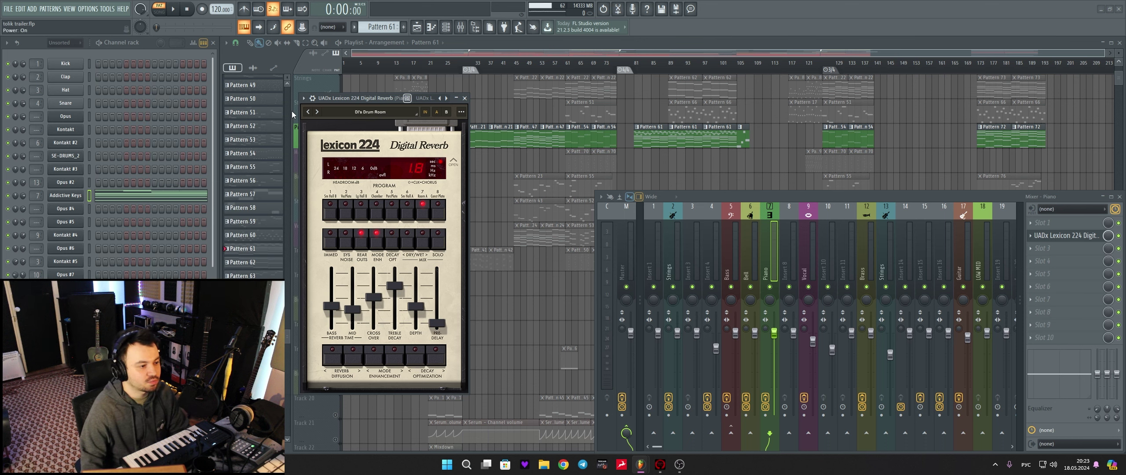
# Play the piano pattern through the drum room preset while lowering the Lexicon 224's dry/wet mix, and stop playback
pyautogui.moveTo(352, 98); pyautogui.dragTo(334, 101)
pyautogui.press('space')
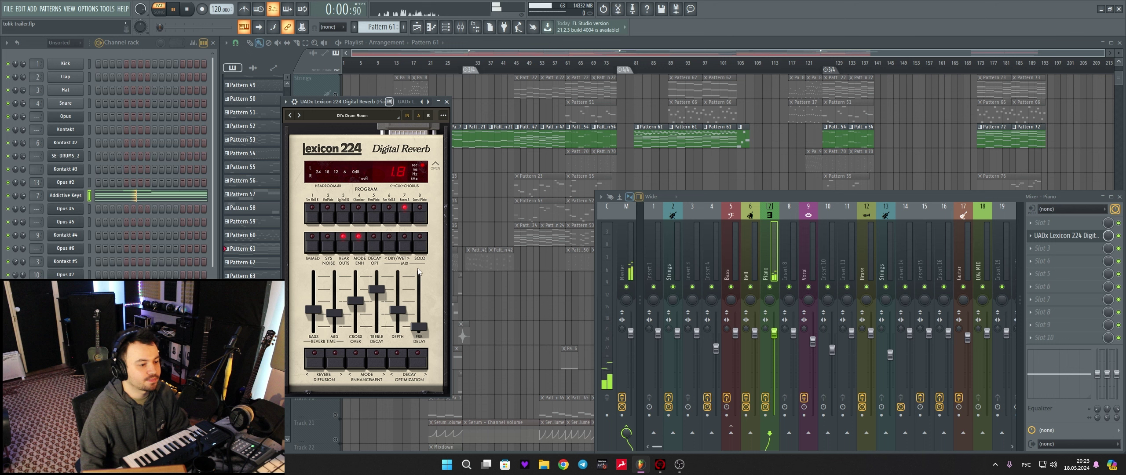
pyautogui.click(389, 246)
pyautogui.scroll(-13, 390, 250)
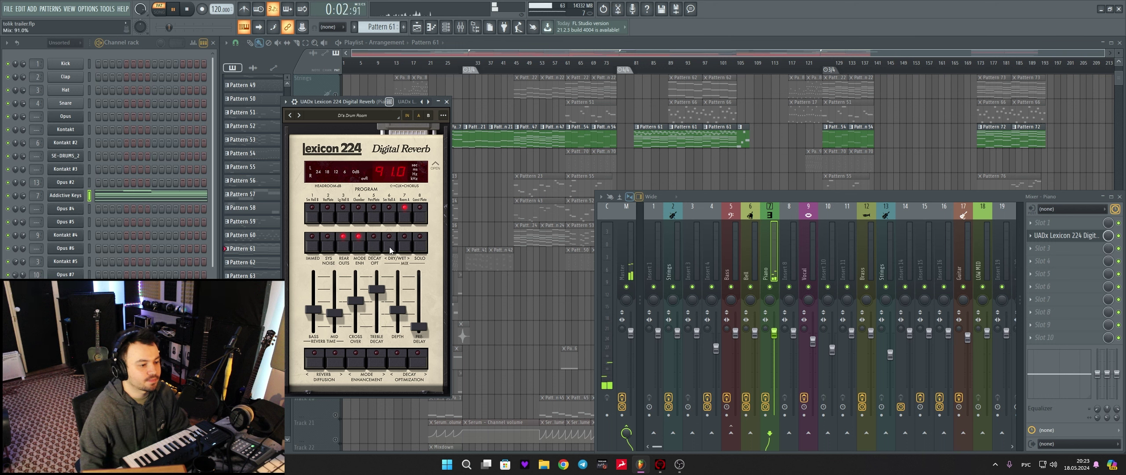
pyautogui.scroll(-3, 390, 249)
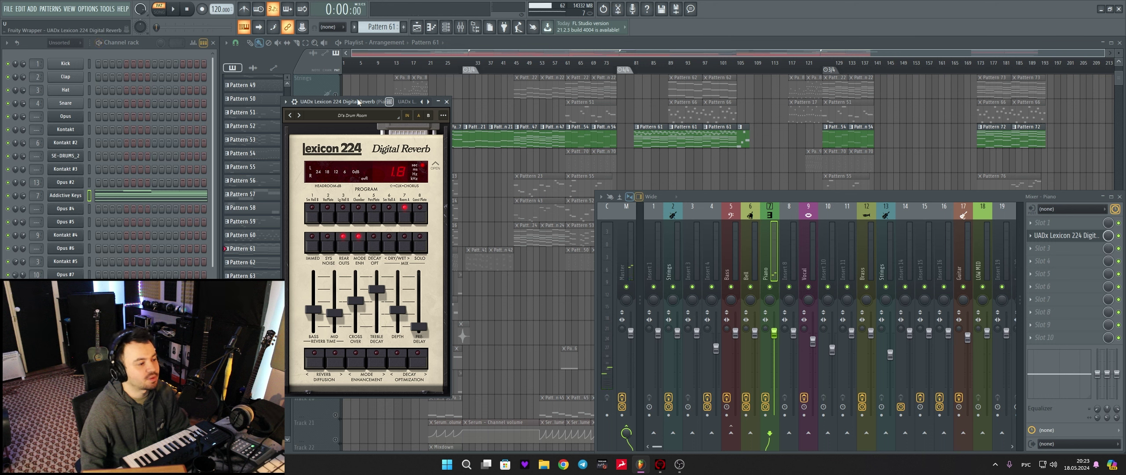
pyautogui.press('space')
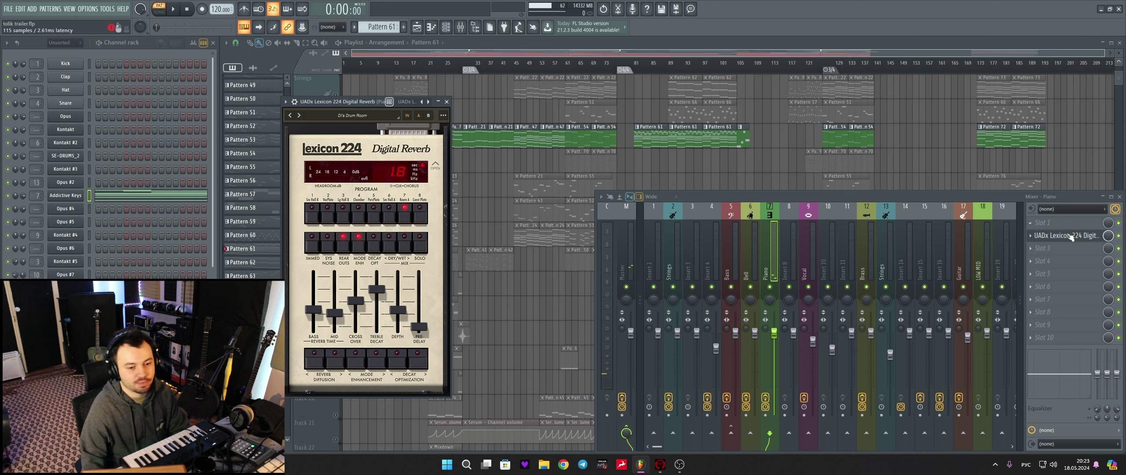
# Compare the piano with the Lexicon 224 slot off and on during playback, setting its dry/wet mix to 67%
pyautogui.click(1119, 236)
pyautogui.press('space')
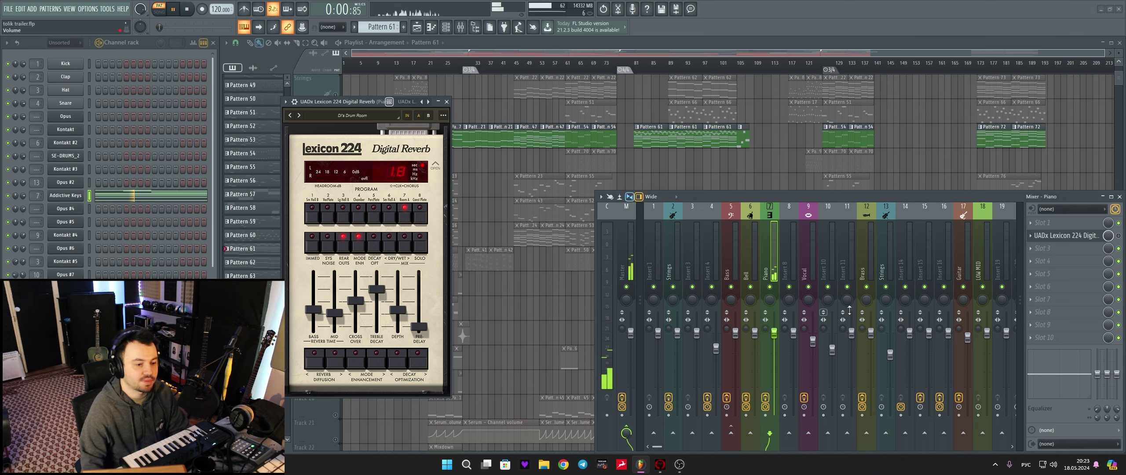
pyautogui.click(390, 249)
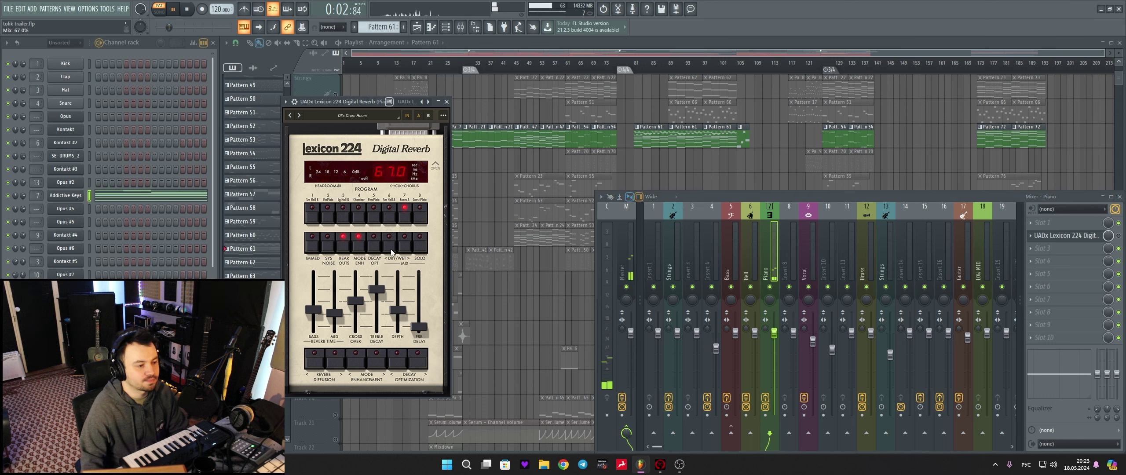
pyautogui.click(1118, 237)
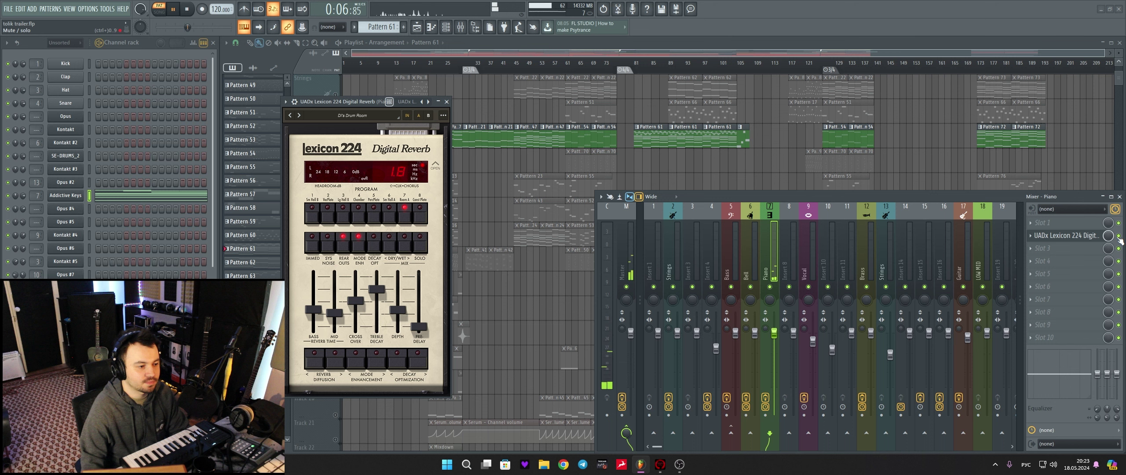
pyautogui.press('space')
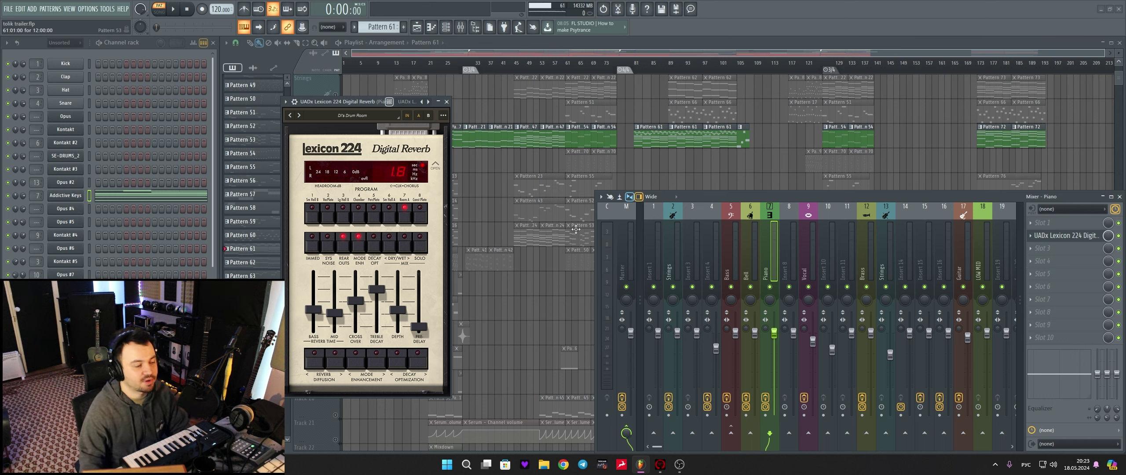
# Load ValhallaVintageVerb into the Piano track's fourth effect slot from the existing chain's end, setting Size to 26% and Attack to 41.6%
pyautogui.click(1037, 249)
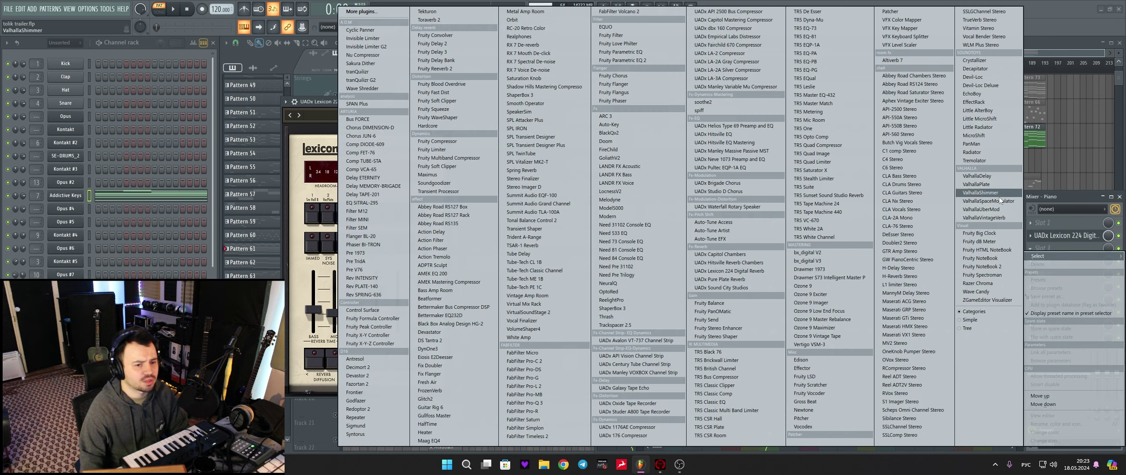
pyautogui.click(1003, 217)
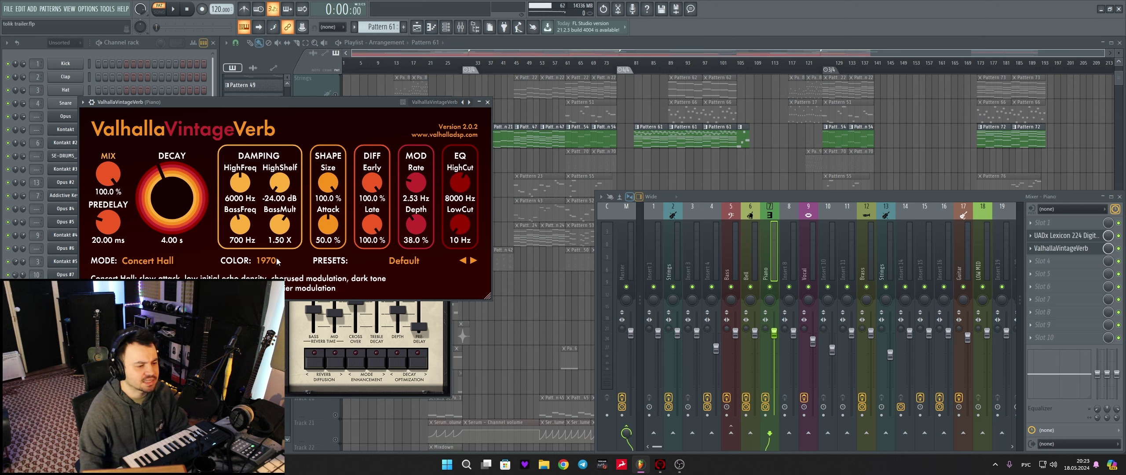
pyautogui.moveTo(328, 183); pyautogui.dragTo(333, 231)
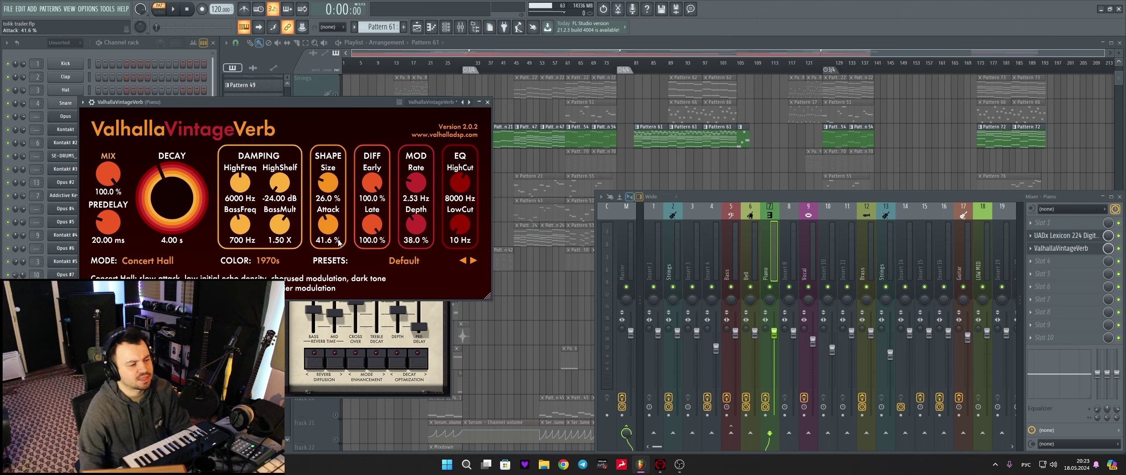
pyautogui.click(1032, 257)
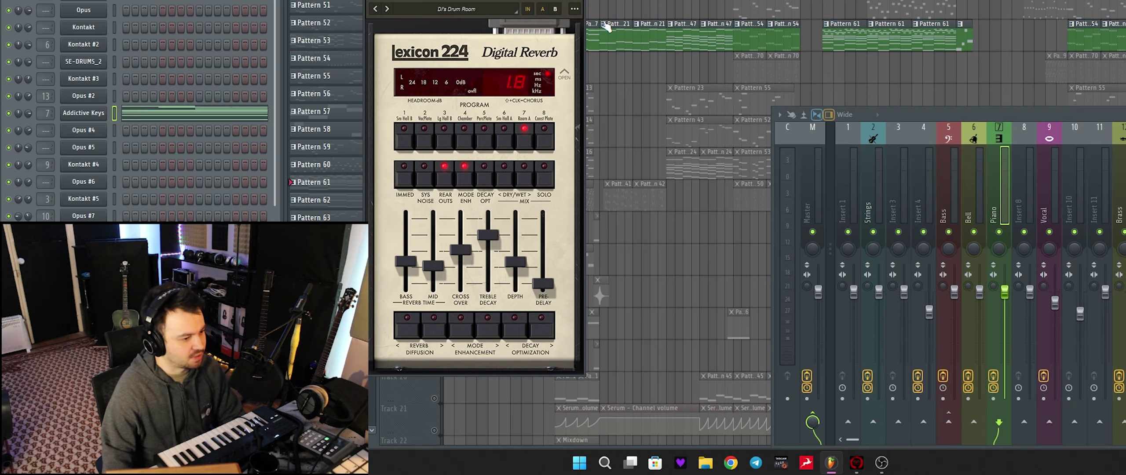
# Show the Master track's effects and open its Invisible Limiter
pyautogui.moveTo(475, 6); pyautogui.dragTo(500, 0)
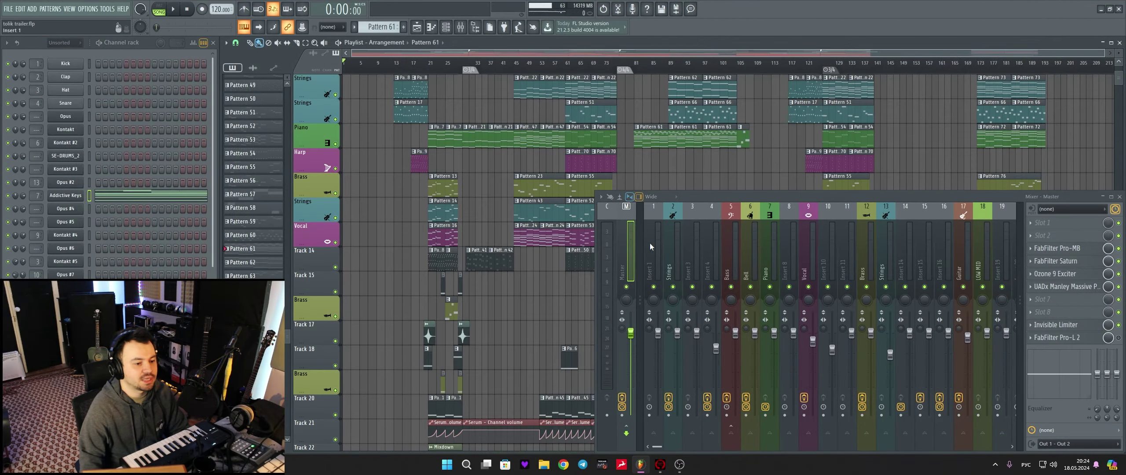
pyautogui.click(1080, 327)
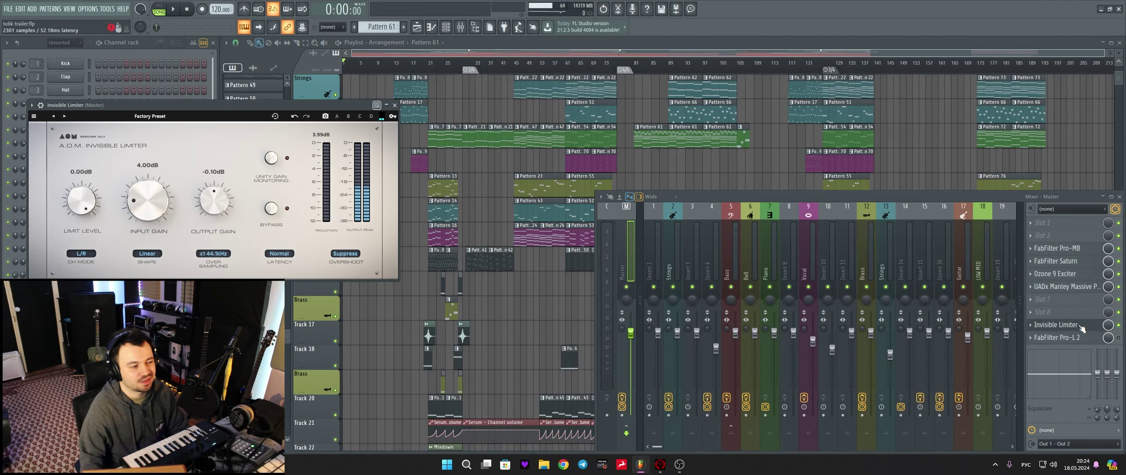
pyautogui.moveTo(137, 104); pyautogui.dragTo(183, 102)
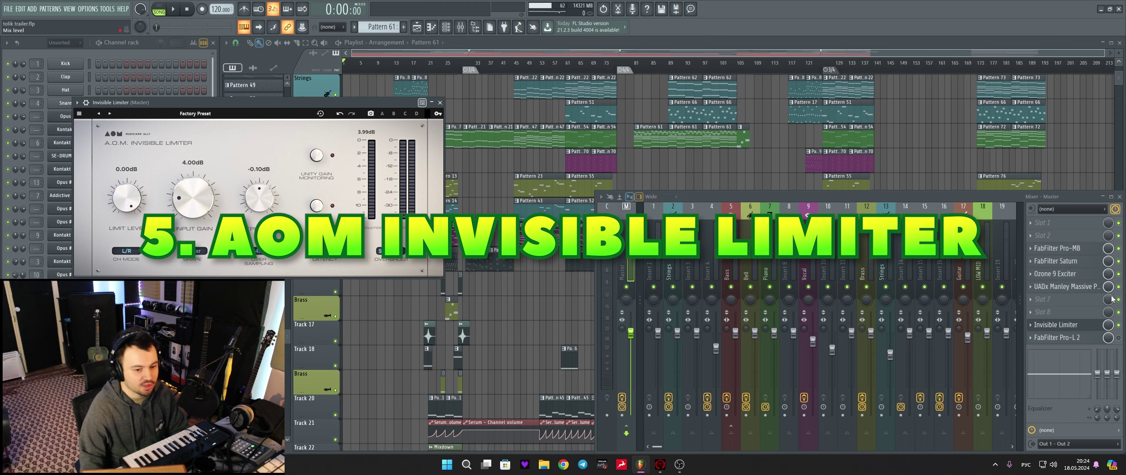
pyautogui.click(1067, 337)
pyautogui.click(1068, 340)
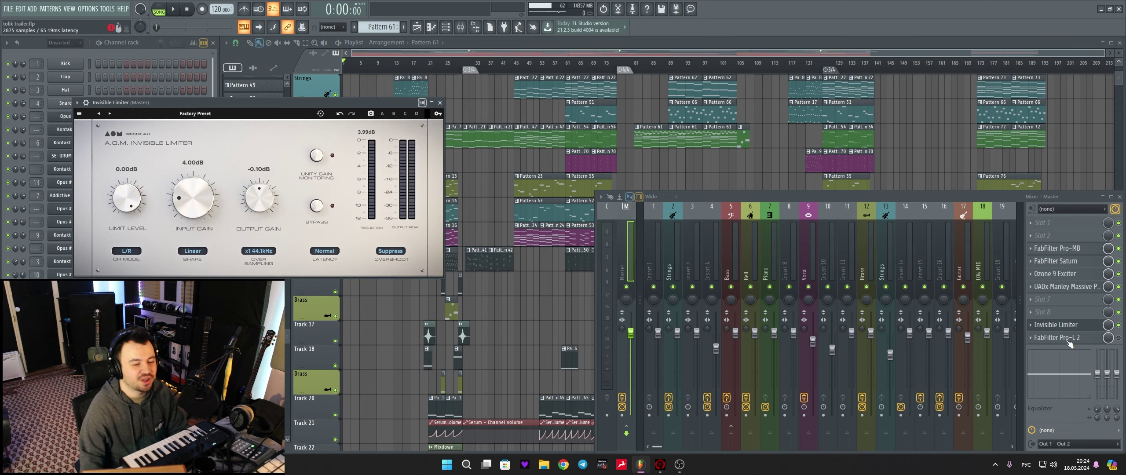
pyautogui.moveTo(235, 102); pyautogui.dragTo(274, 118)
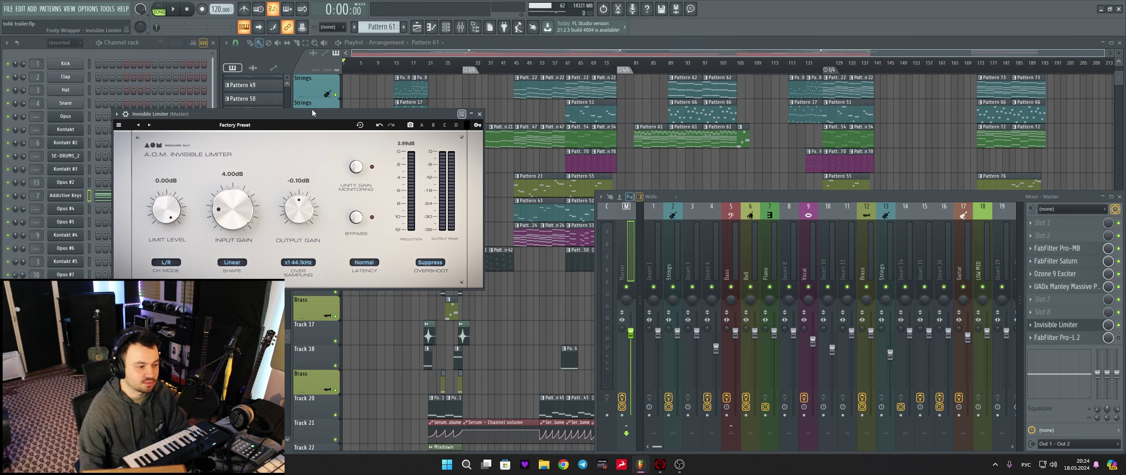
pyautogui.moveTo(311, 112); pyautogui.dragTo(329, 110)
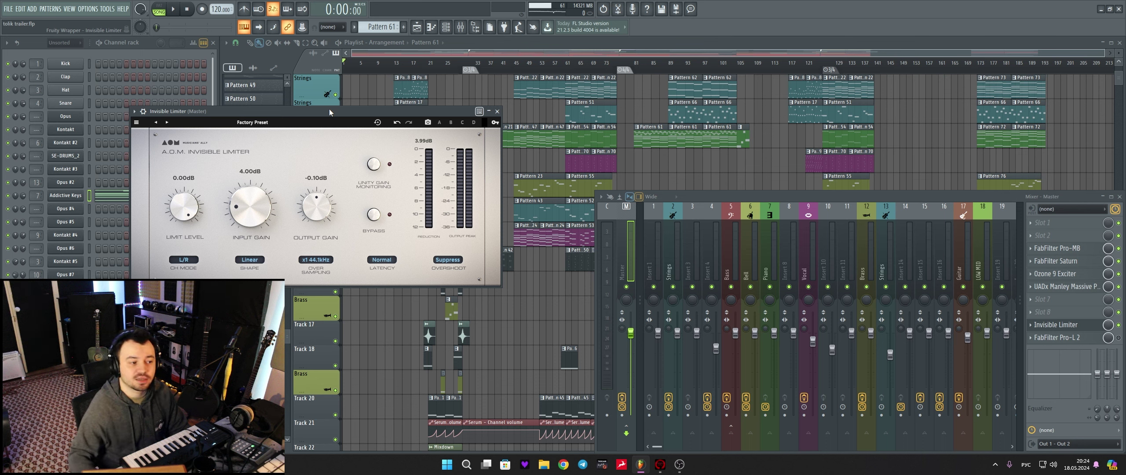
pyautogui.moveTo(329, 111); pyautogui.dragTo(332, 113)
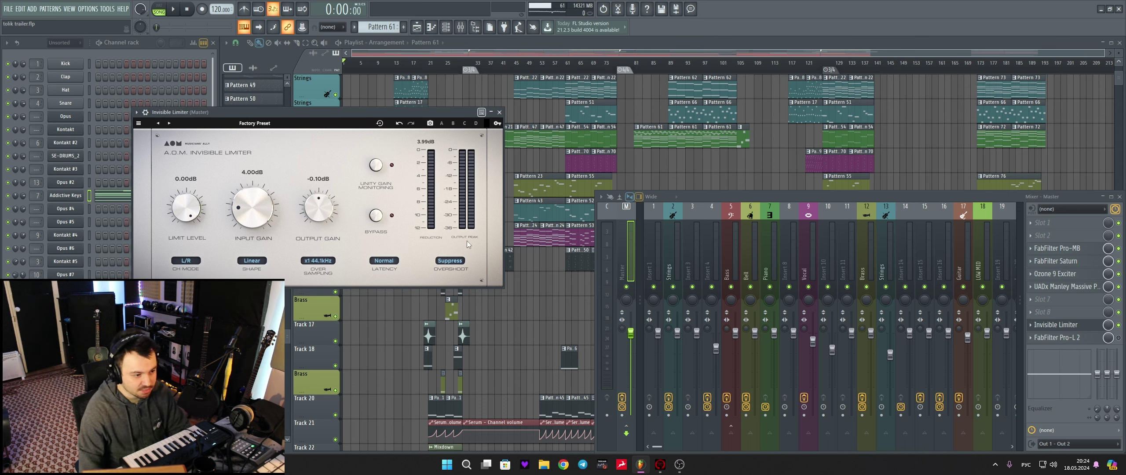
# Switch the Invisible Limiter's overshoot mode to Clip, back to Suppress, and finally to Clip
pyautogui.click(445, 264)
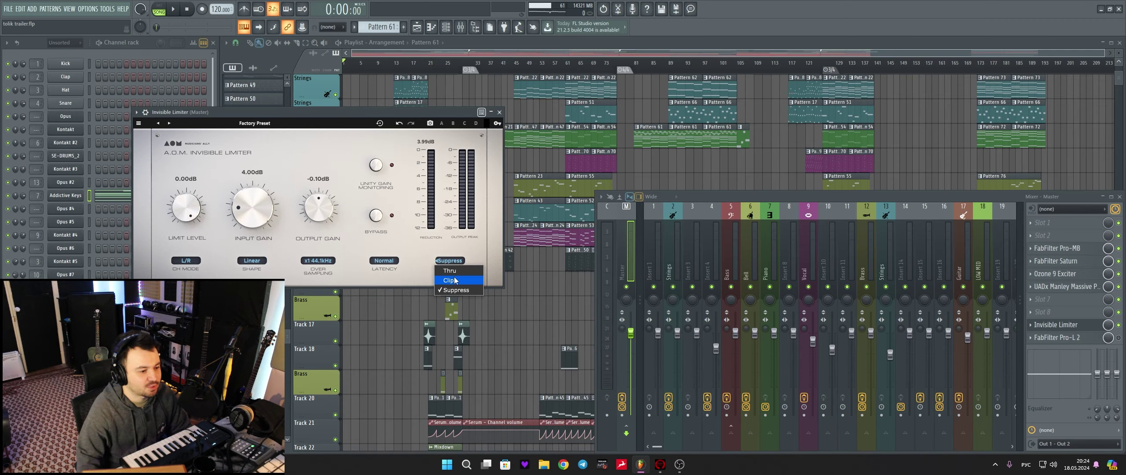
pyautogui.click(452, 281)
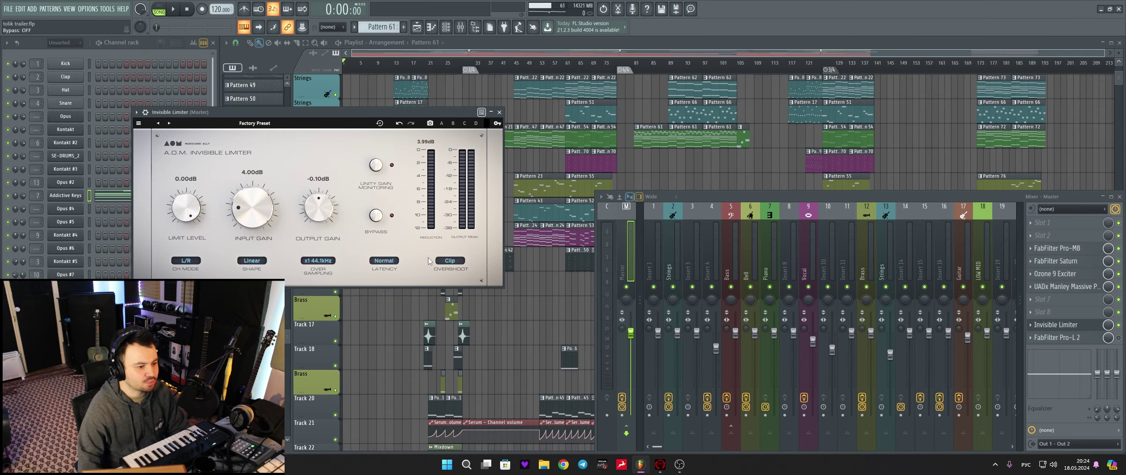
pyautogui.click(453, 264)
pyautogui.click(457, 290)
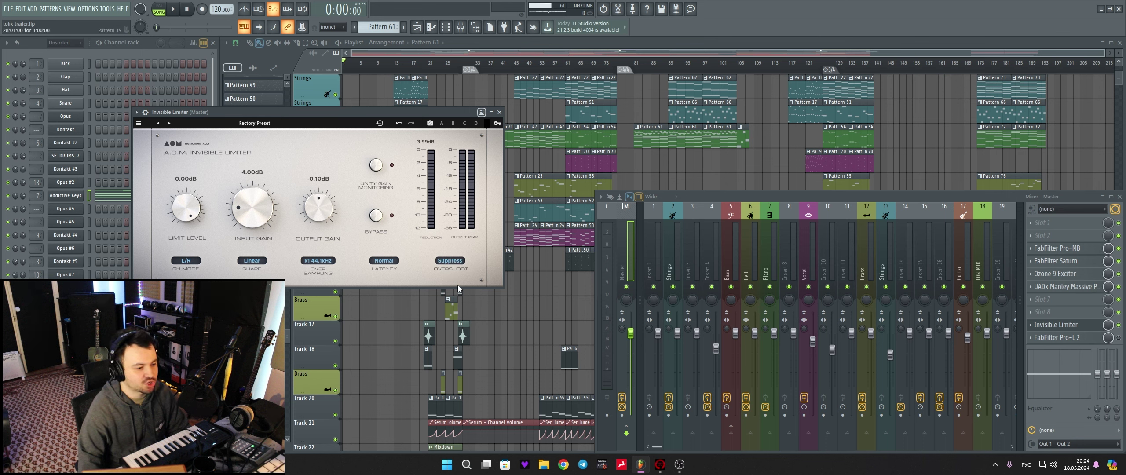
pyautogui.click(453, 263)
pyautogui.click(448, 280)
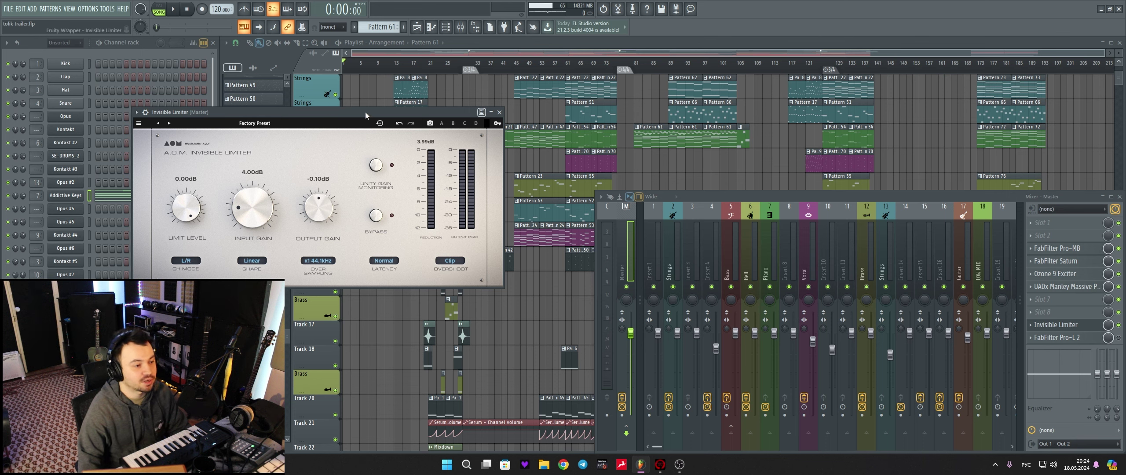
# Examine the Invisible Limiter's oversampling and latency options
pyautogui.moveTo(365, 112); pyautogui.dragTo(400, 110)
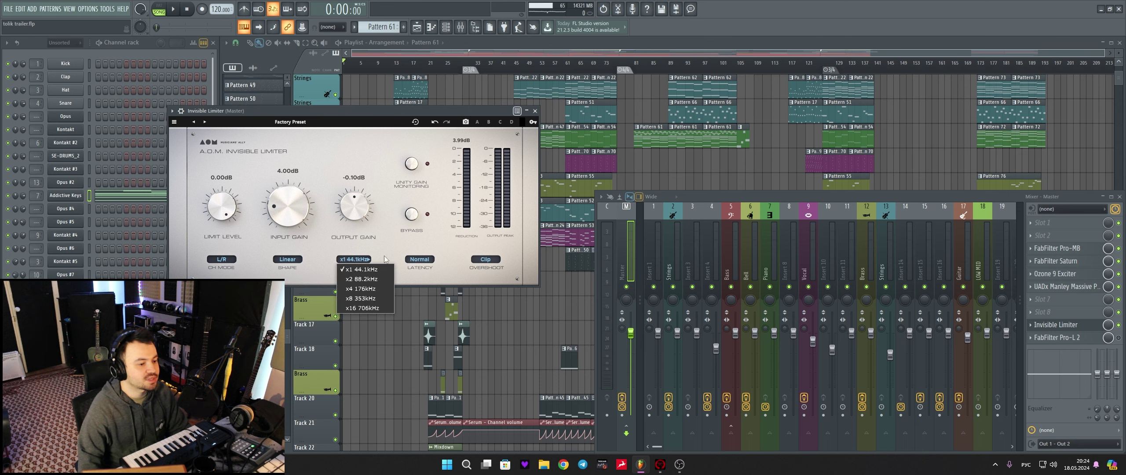
pyautogui.click(419, 259)
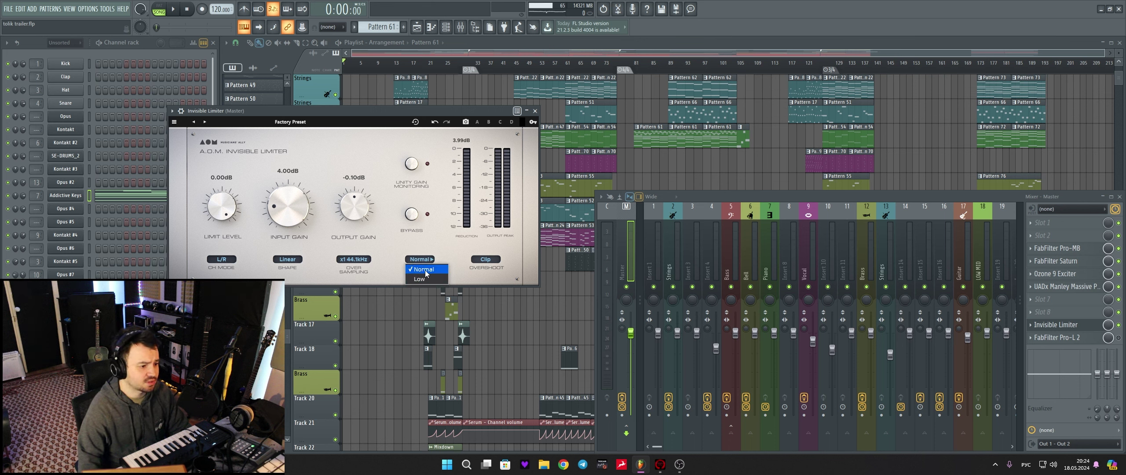
pyautogui.click(395, 251)
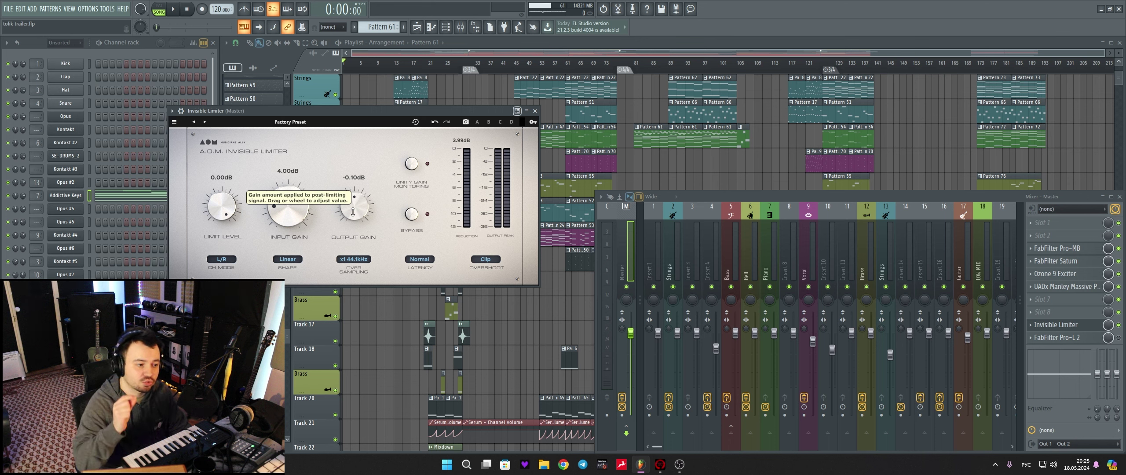
# Enable unity gain monitoring in the Invisible Limiter
pyautogui.click(412, 215)
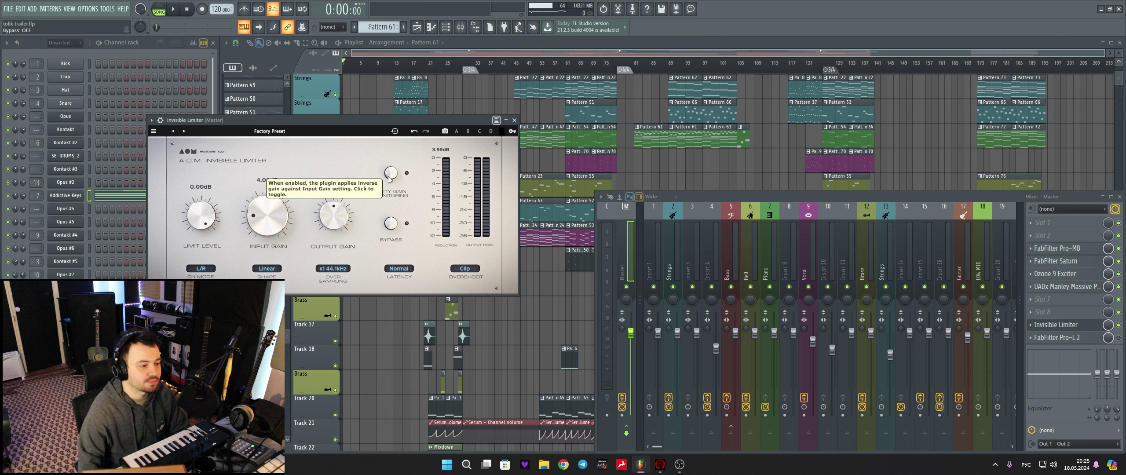
pyautogui.click(389, 176)
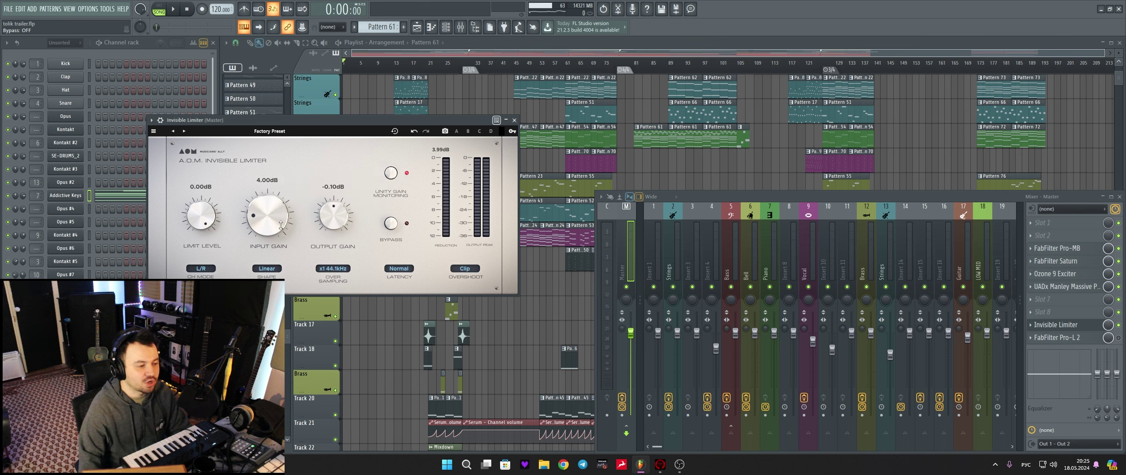
pyautogui.moveTo(310, 117); pyautogui.dragTo(302, 121)
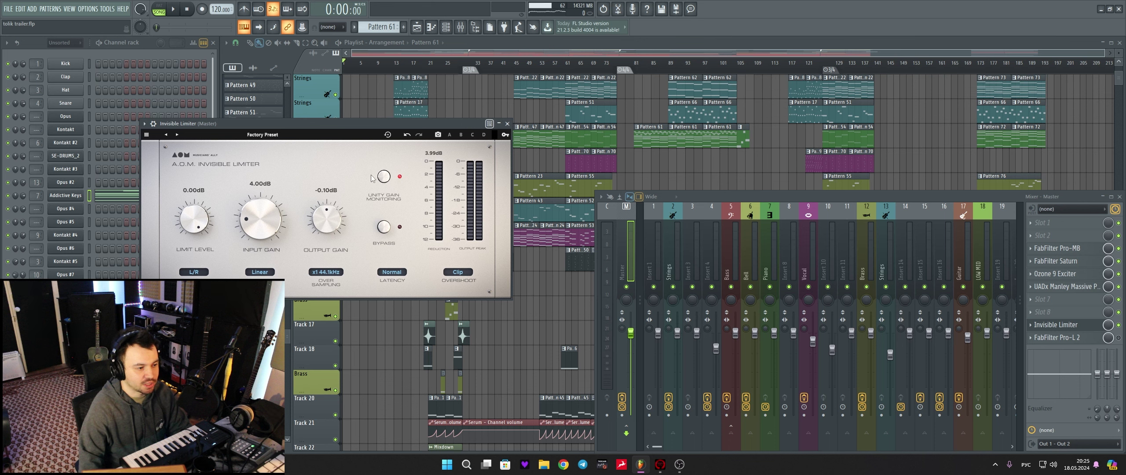
# Play the mix from the start and compare it with the Invisible Limiter's unity gain monitoring off and on, ending playback after the comparison
pyautogui.click(383, 177)
pyautogui.press('space')
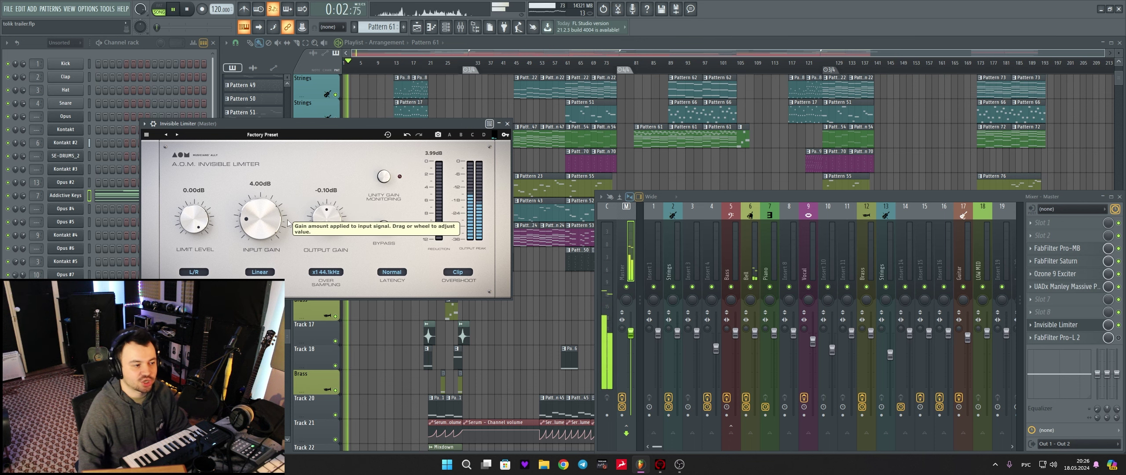
pyautogui.click(386, 178)
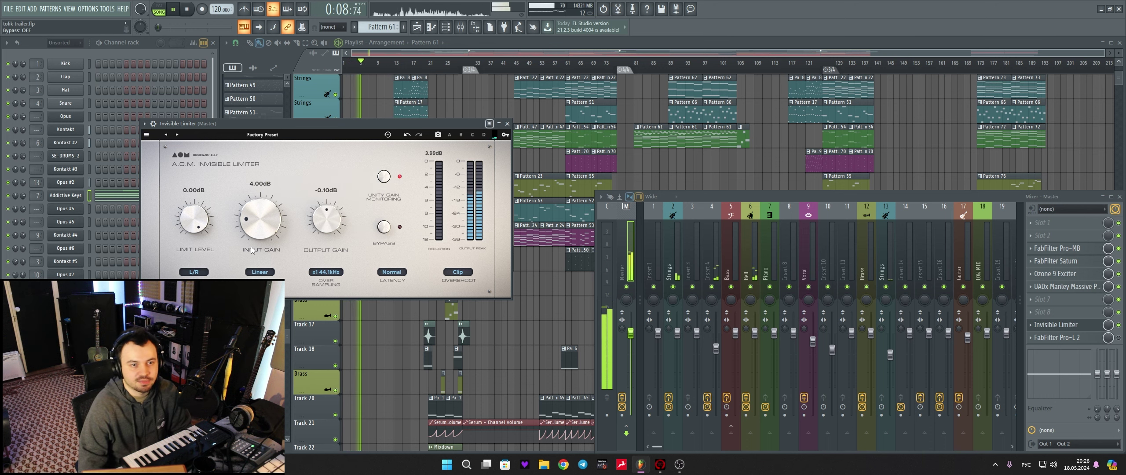
pyautogui.moveTo(336, 122); pyautogui.dragTo(328, 129)
pyautogui.press('space')
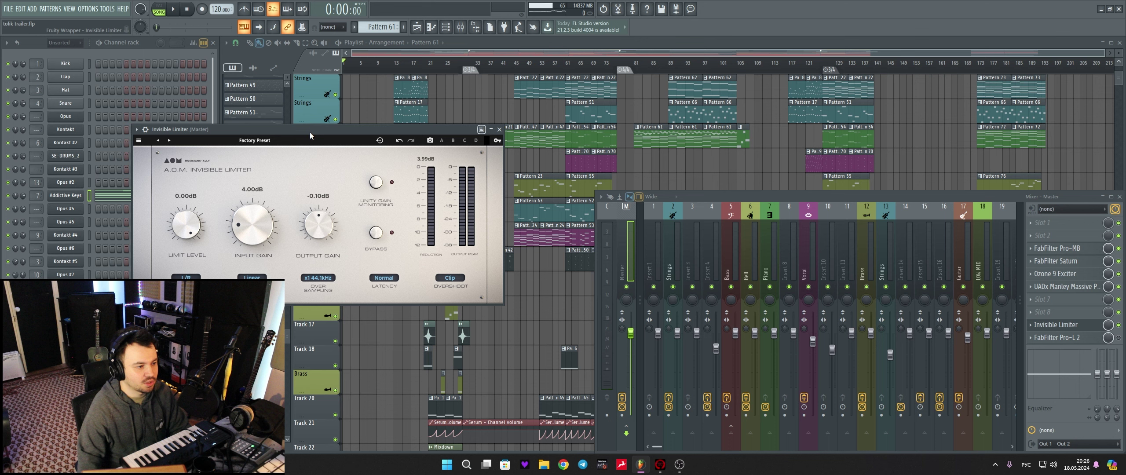
pyautogui.moveTo(310, 132); pyautogui.dragTo(344, 140)
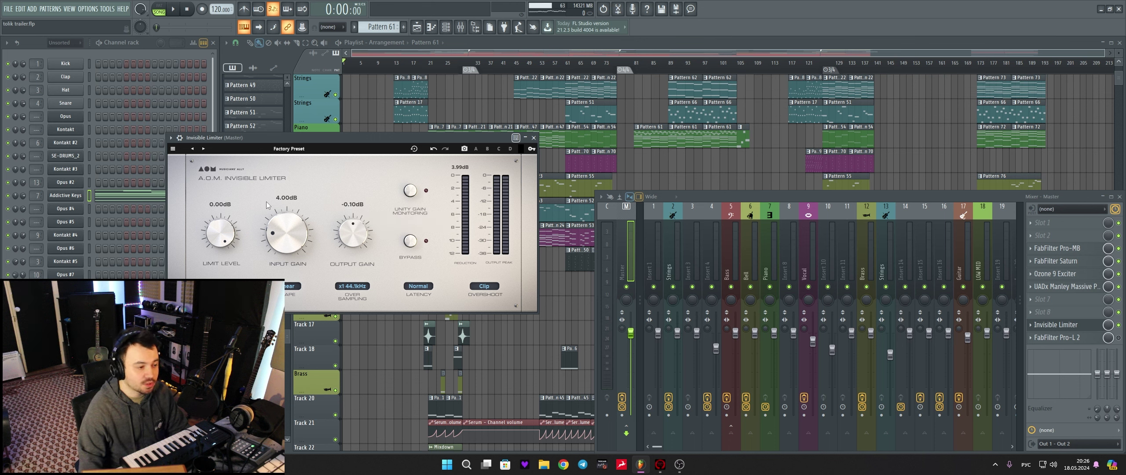
# Load Invisible Limiter G2 into the Master's empty slot 8, move its window clear for viewing, and close it
pyautogui.click(1039, 313)
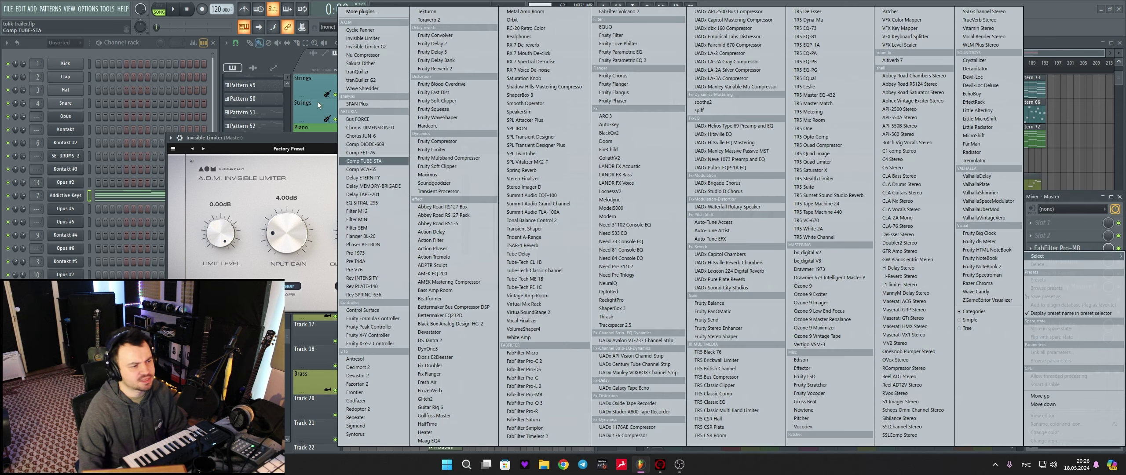
pyautogui.click(362, 47)
pyautogui.moveTo(164, 95); pyautogui.dragTo(207, 90)
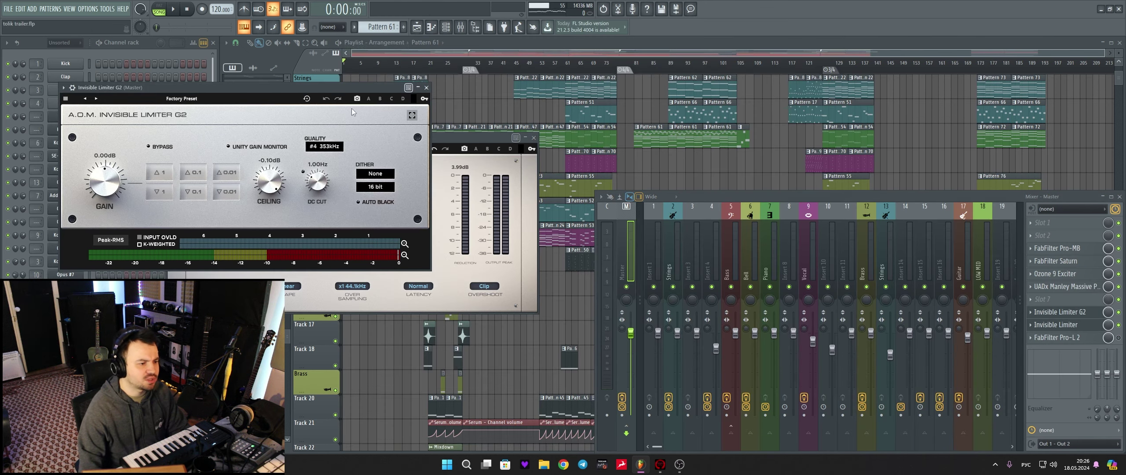
pyautogui.click(426, 89)
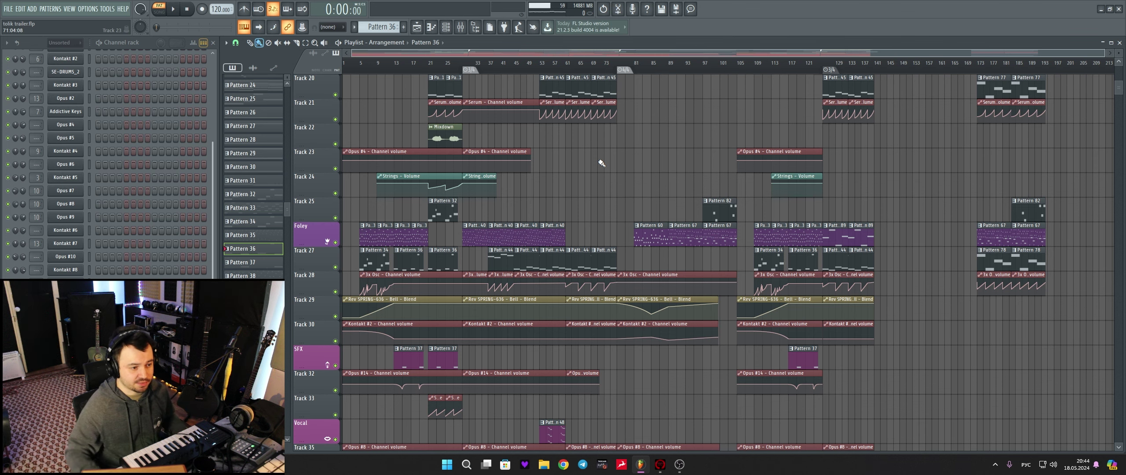
pyautogui.scroll(-8, 601, 164)
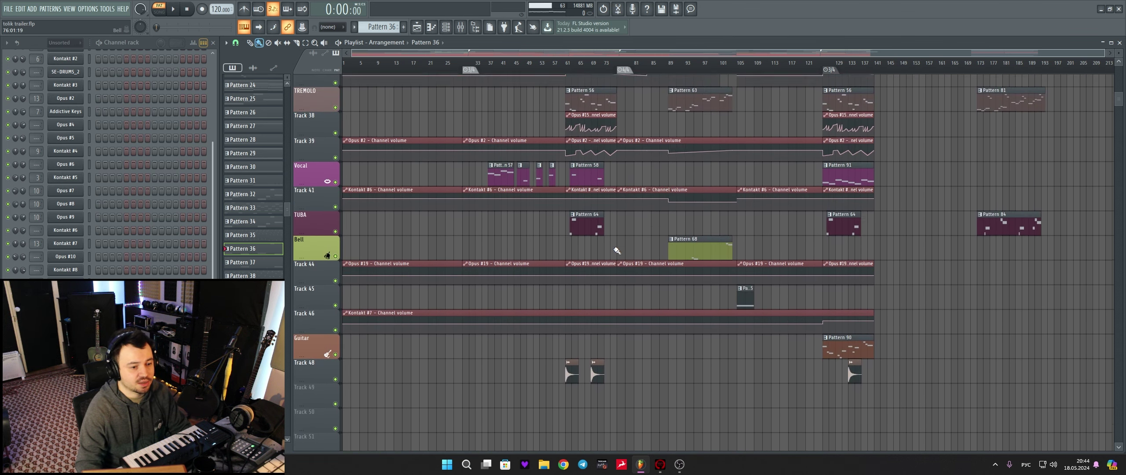
pyautogui.scroll(15, 617, 250)
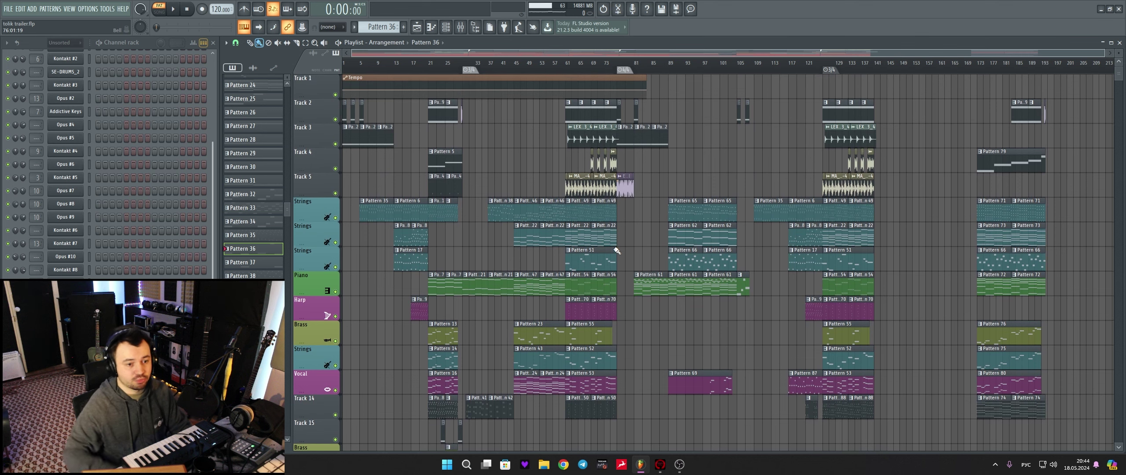